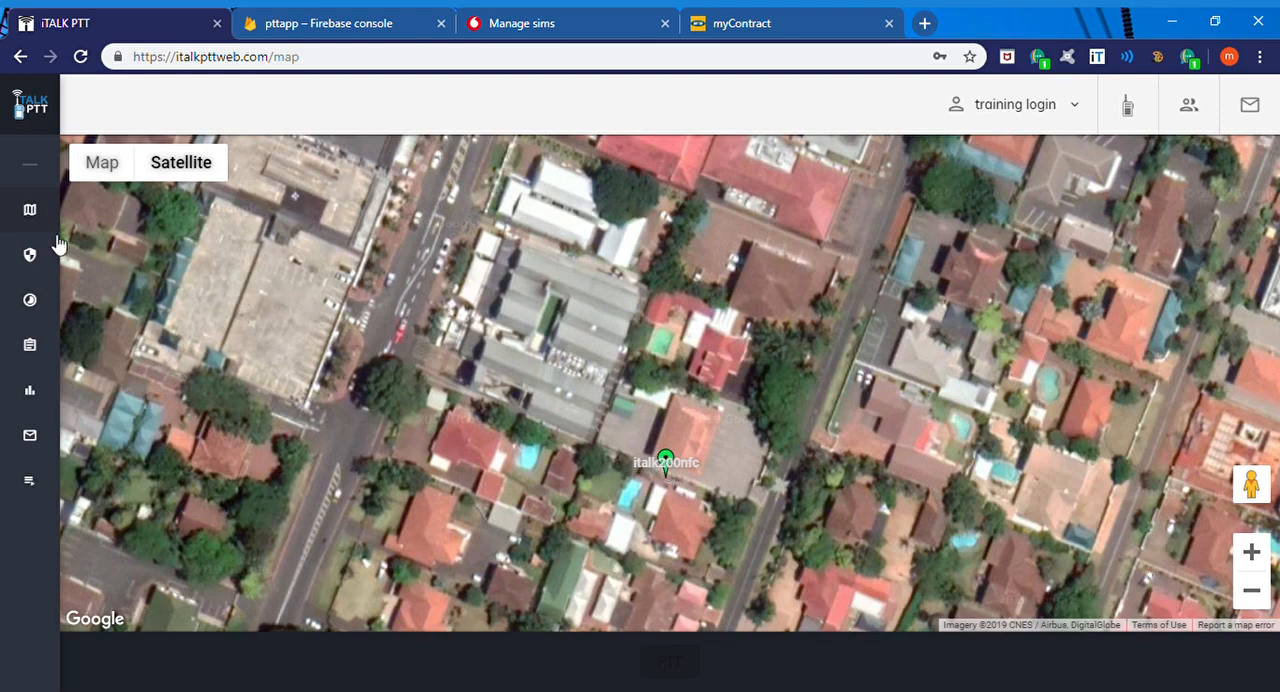
# Step: Open the Sites management page of the Guarding section
pyautogui.moveTo(42, 244)
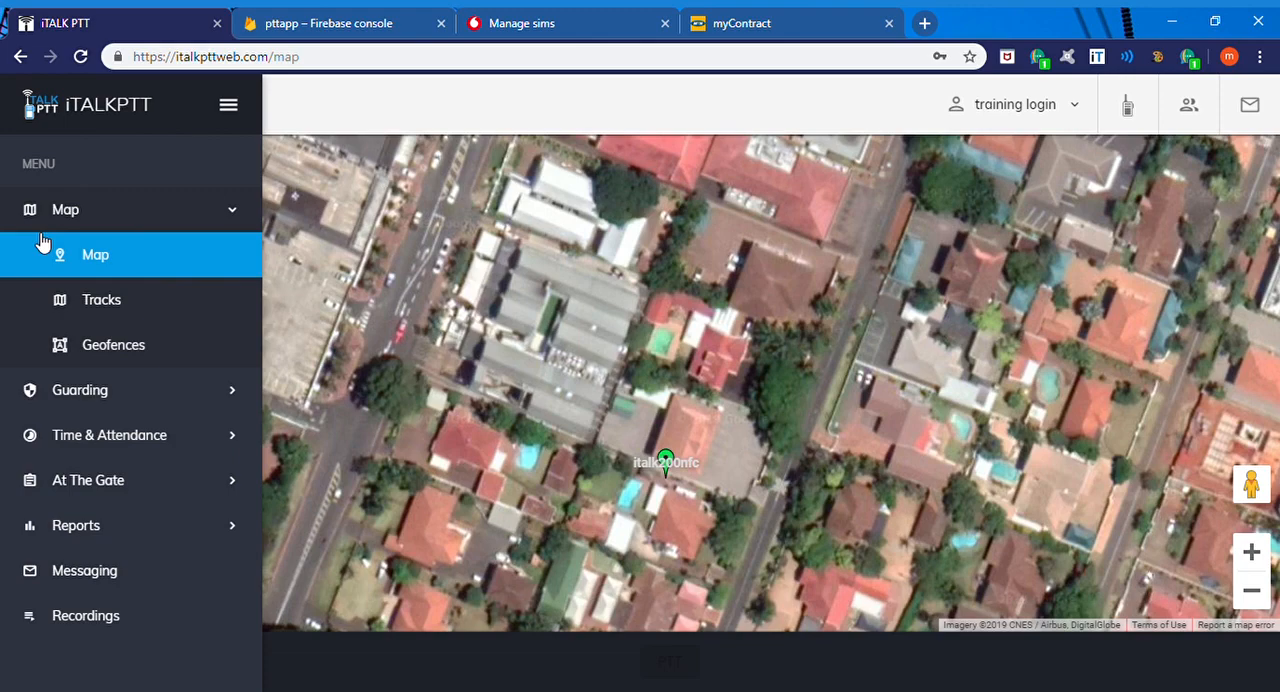
pyautogui.click(92, 390)
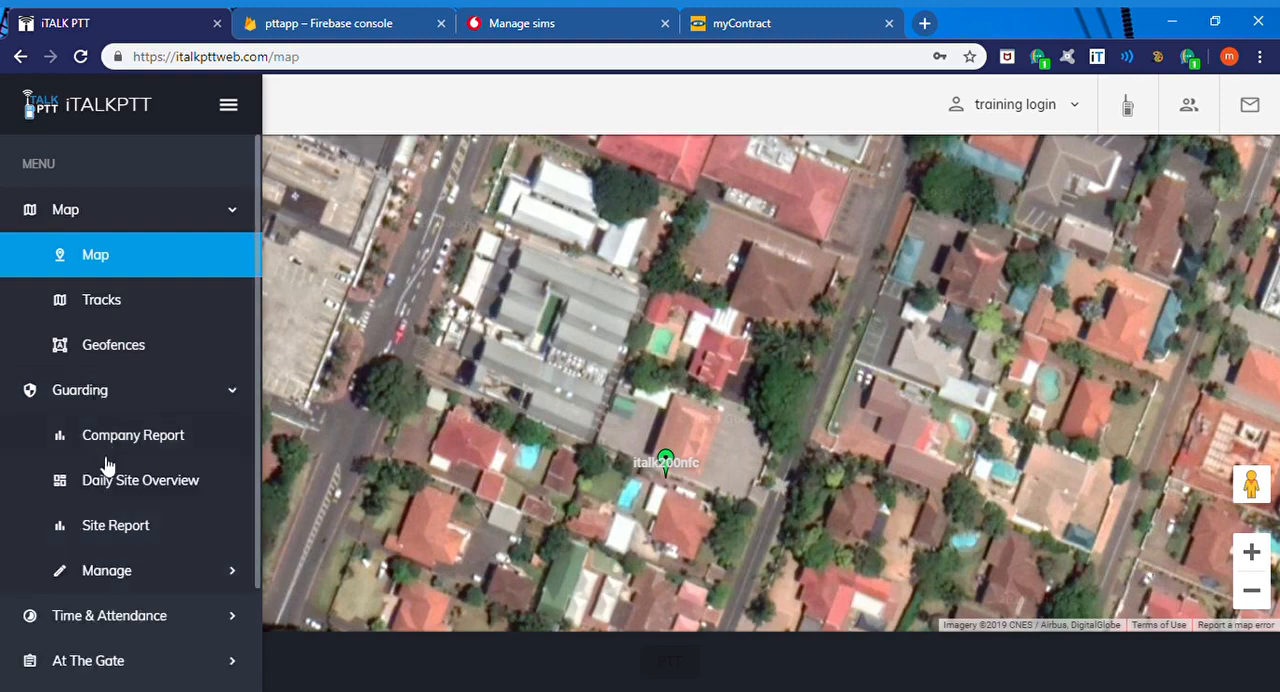
pyautogui.click(107, 570)
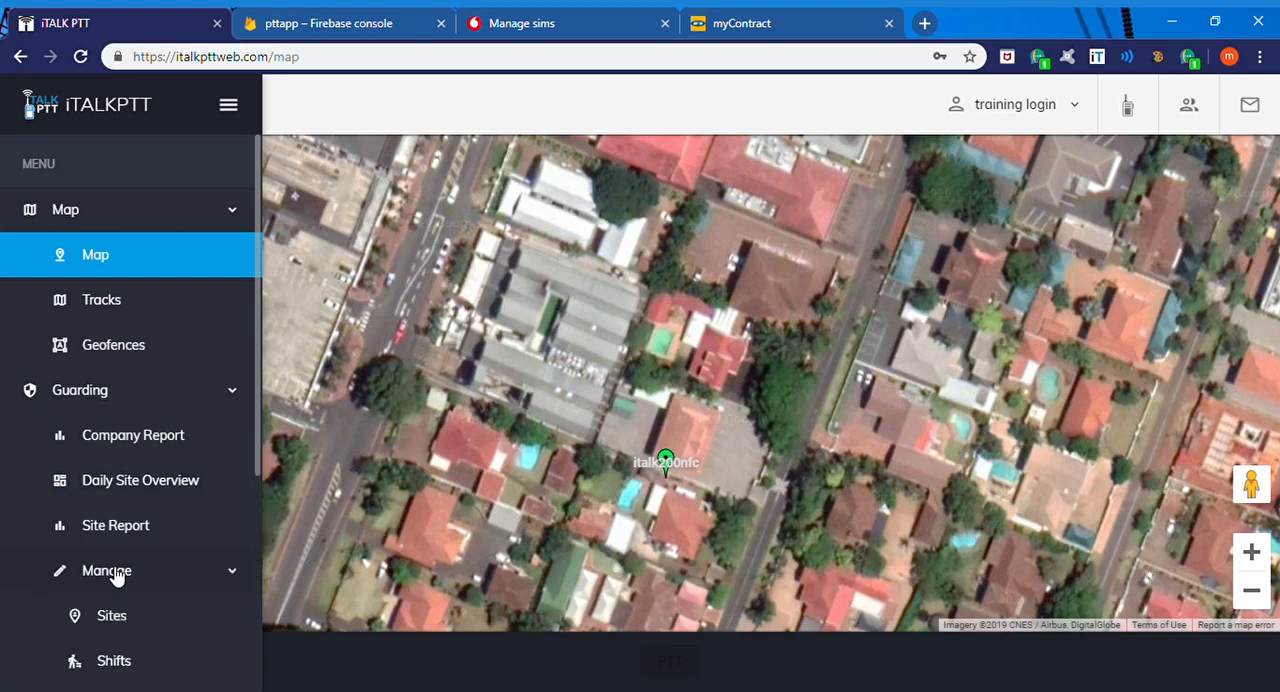
pyautogui.scroll(-2, 115, 575)
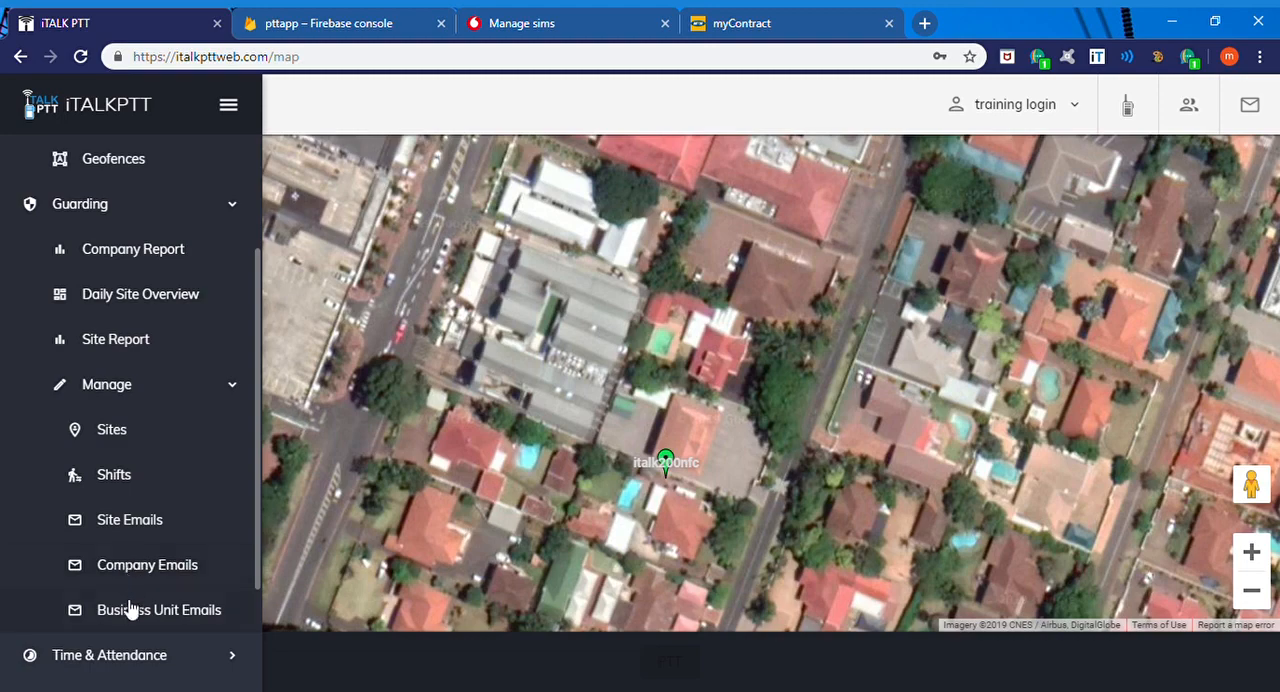
pyautogui.click(112, 430)
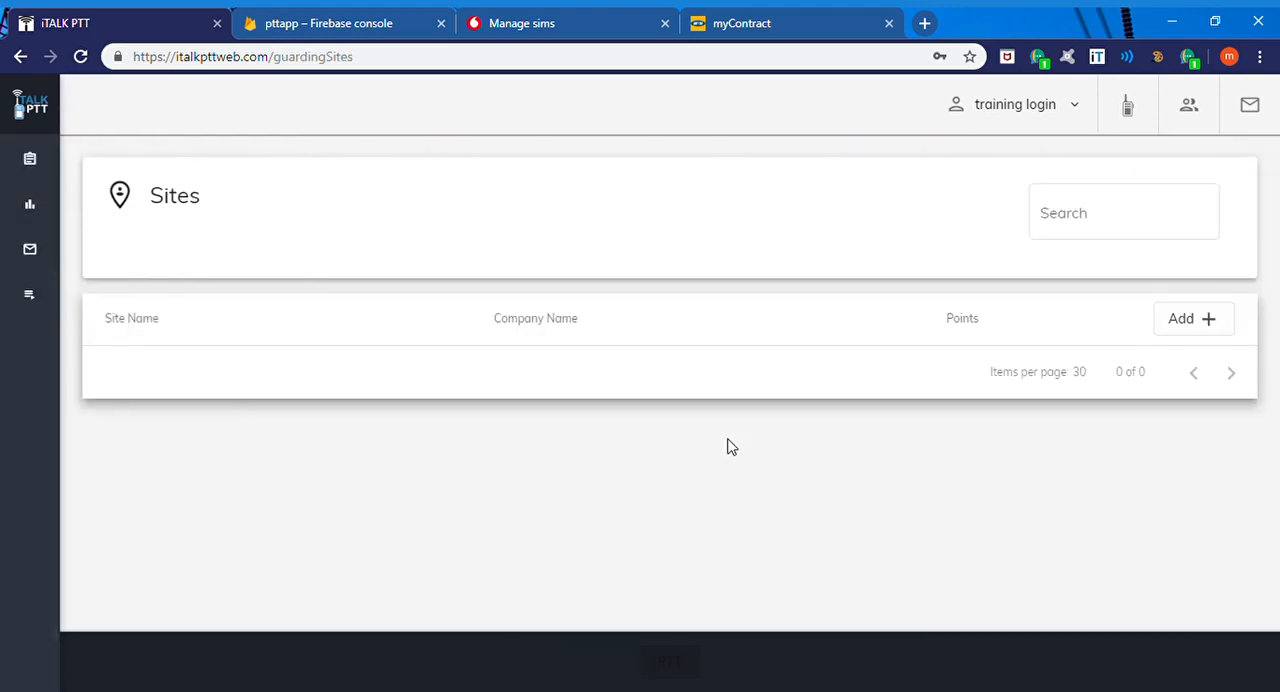
# Step: Add a site named "test training" with the business unit set to None and save it
pyautogui.click(1190, 330)
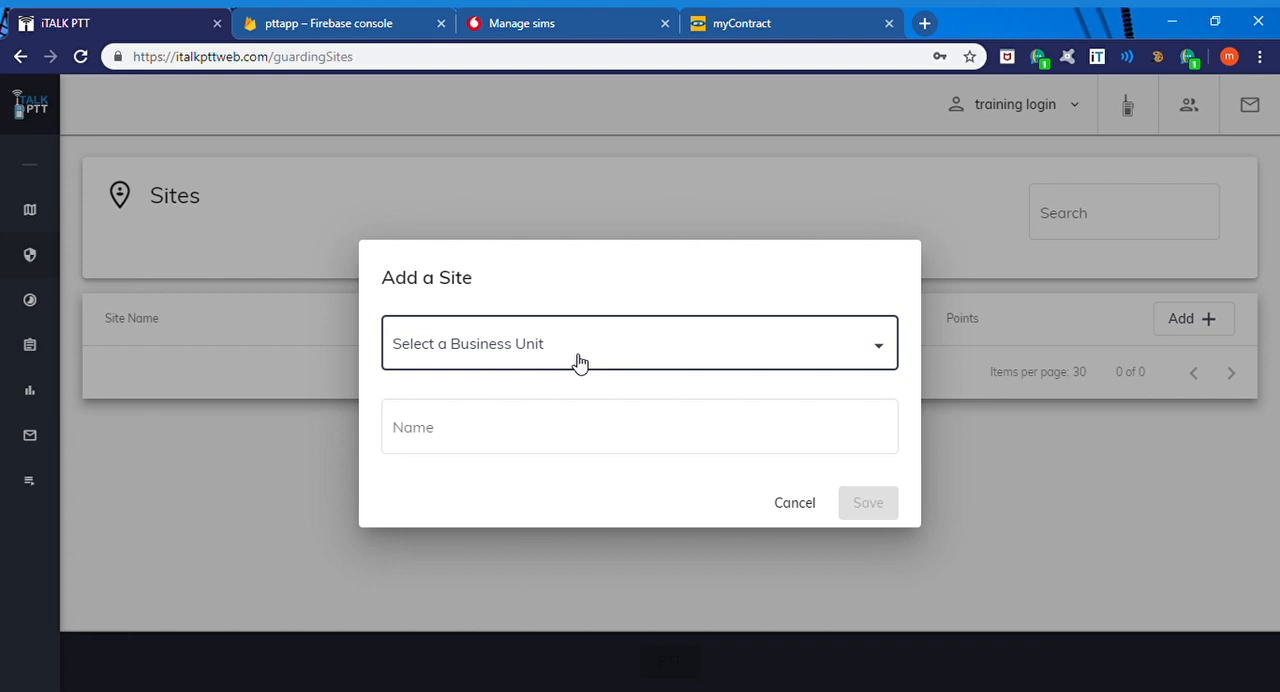
pyautogui.click(578, 362)
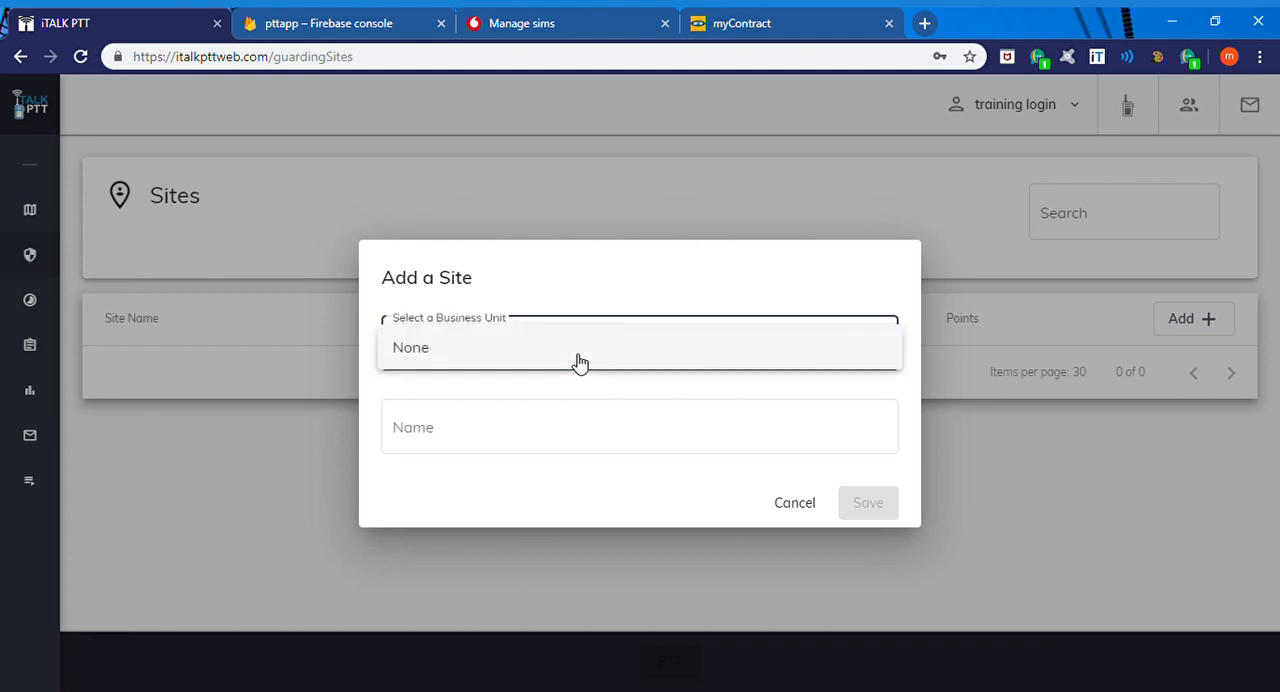
pyautogui.click(504, 347)
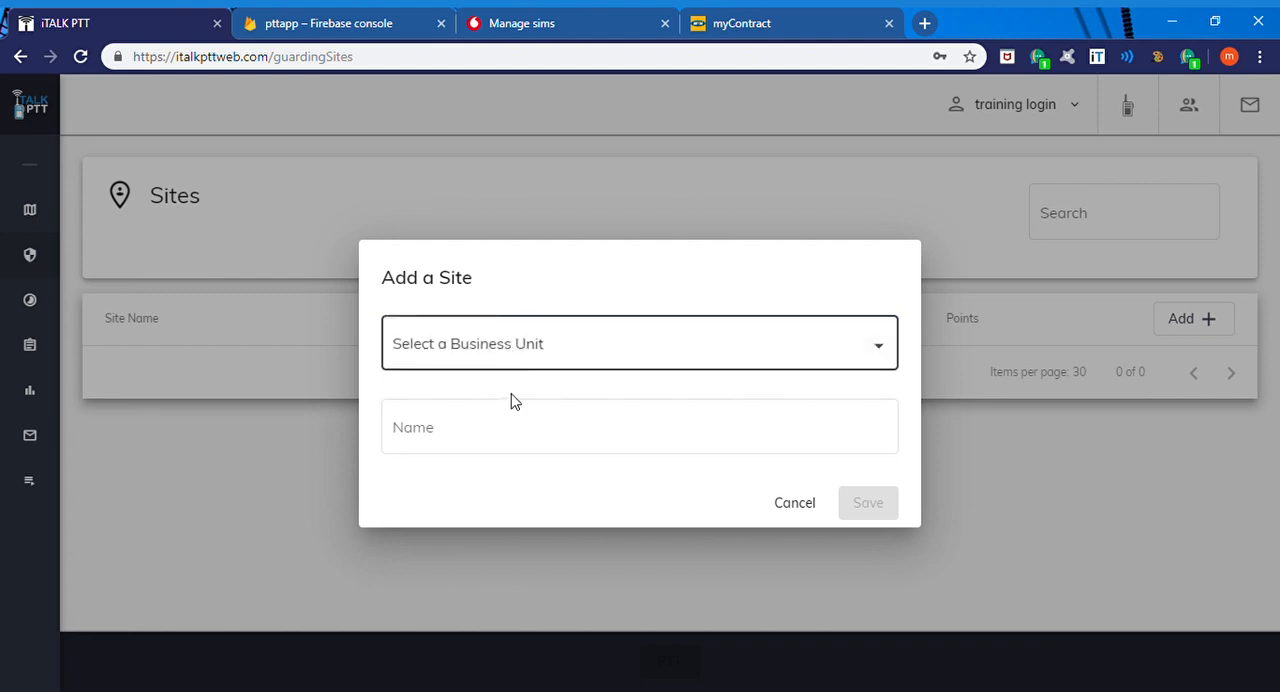
pyautogui.click(512, 436)
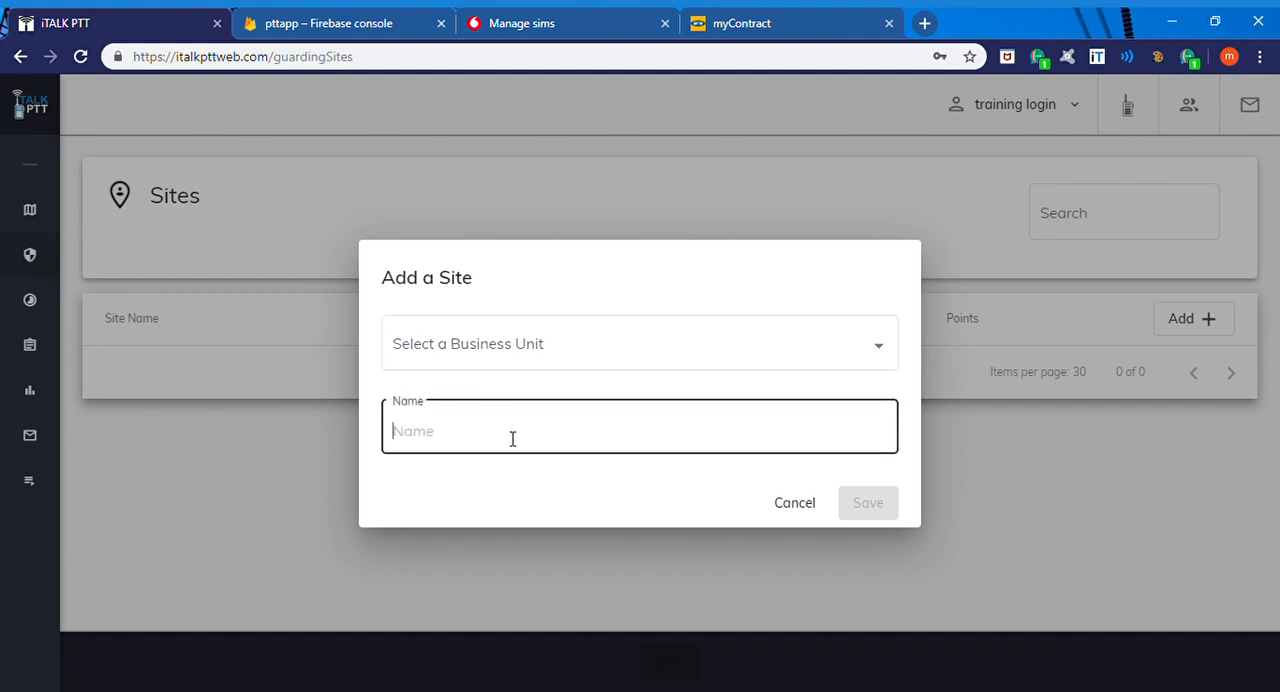
pyautogui.write('test trai')
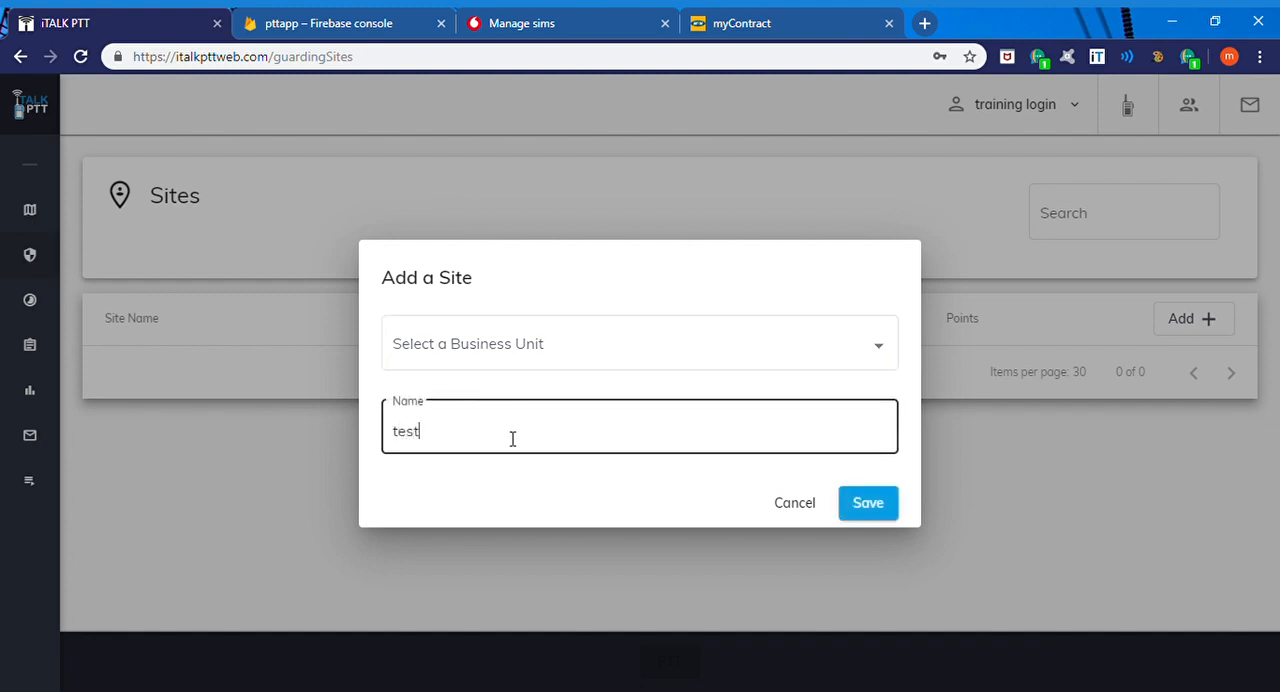
pyautogui.write('ning')
pyautogui.click(864, 504)
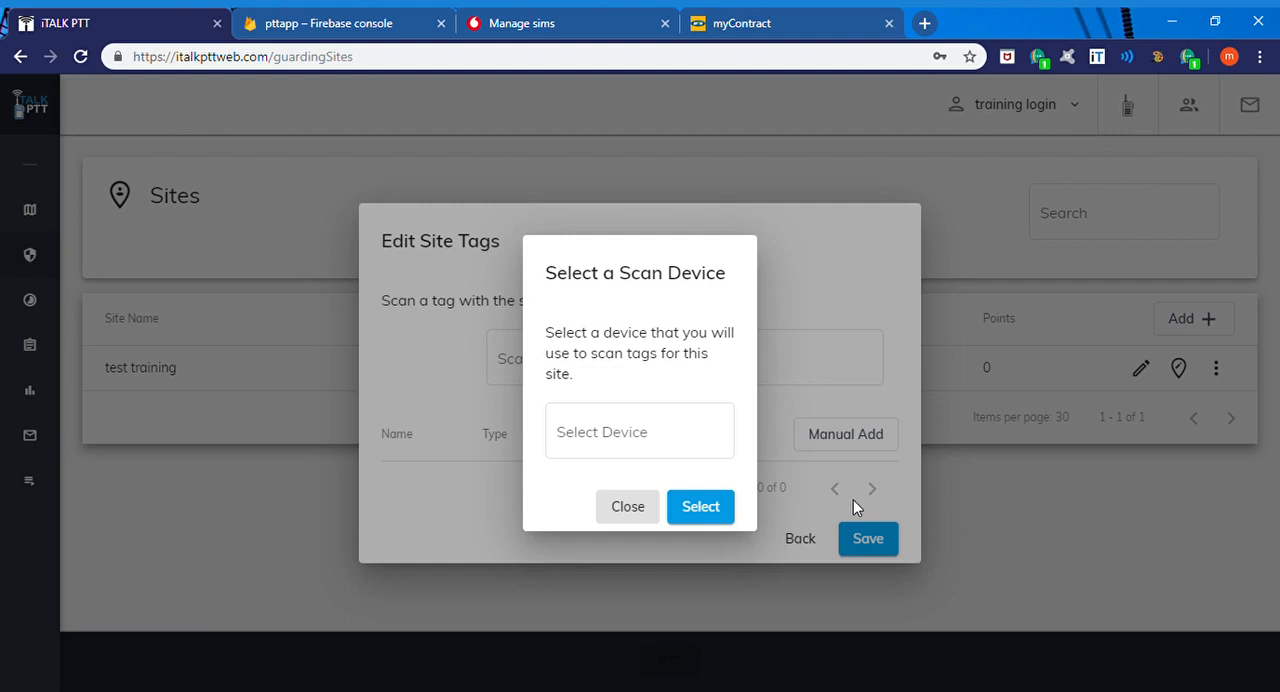
# Step: Choose italk200nfc as the scan device for the new site's tags
pyautogui.click(706, 441)
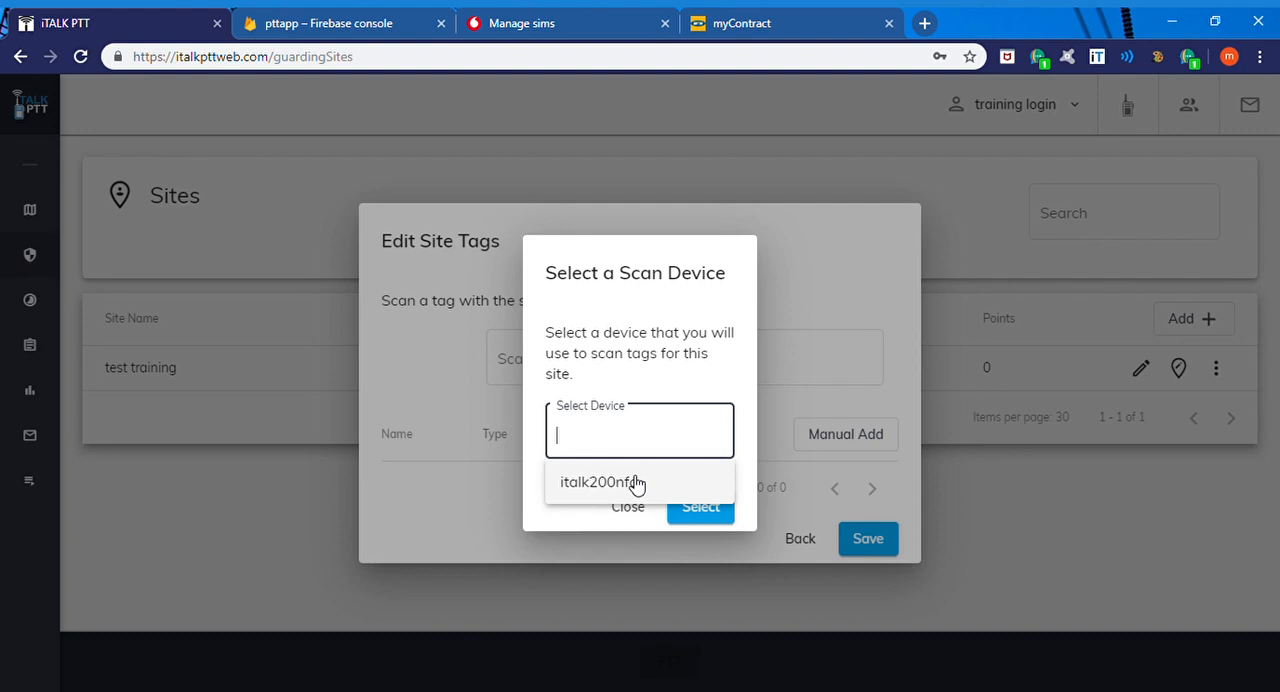
pyautogui.click(636, 484)
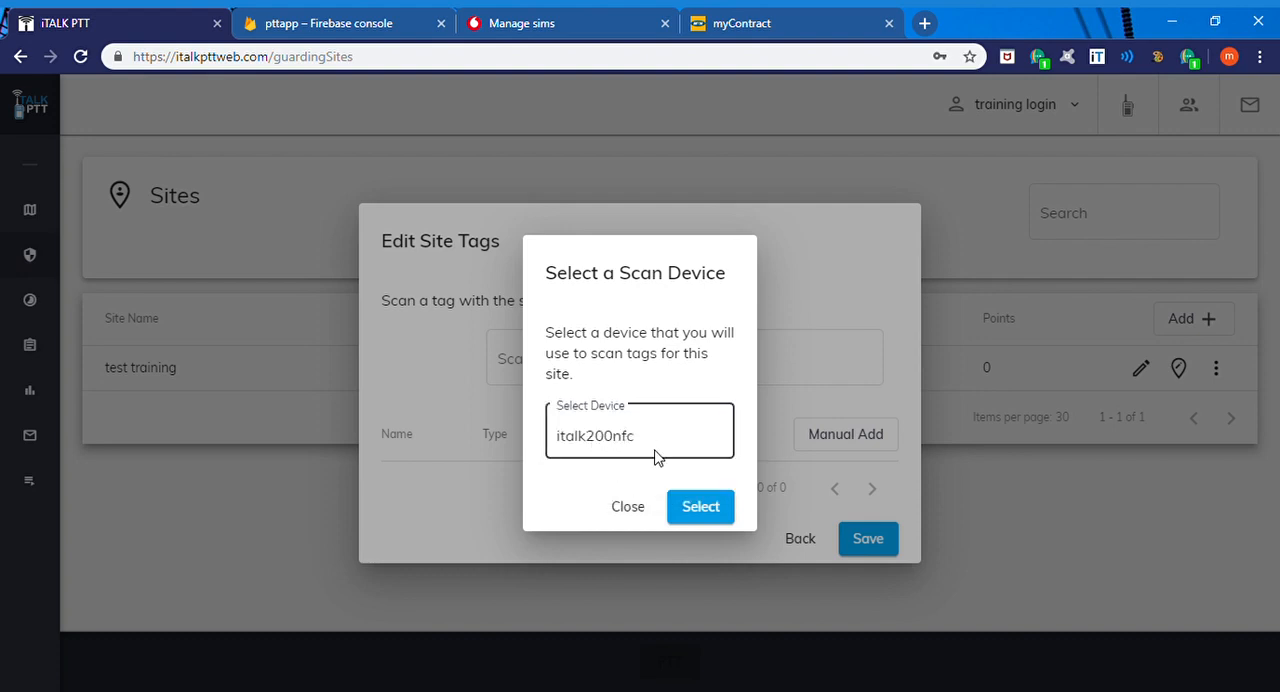
pyautogui.click(697, 510)
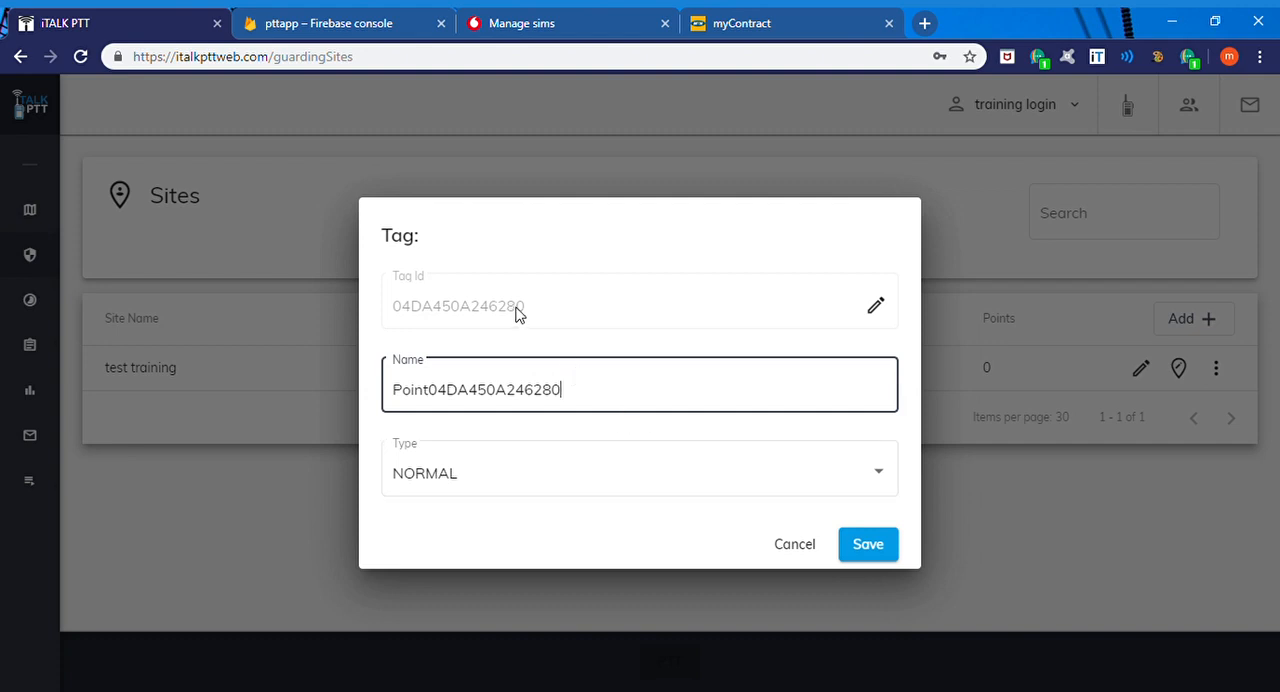
# Step: Rename the first scanned tag as "normal tag 1"
pyautogui.moveTo(524, 312); pyautogui.dragTo(405, 316)
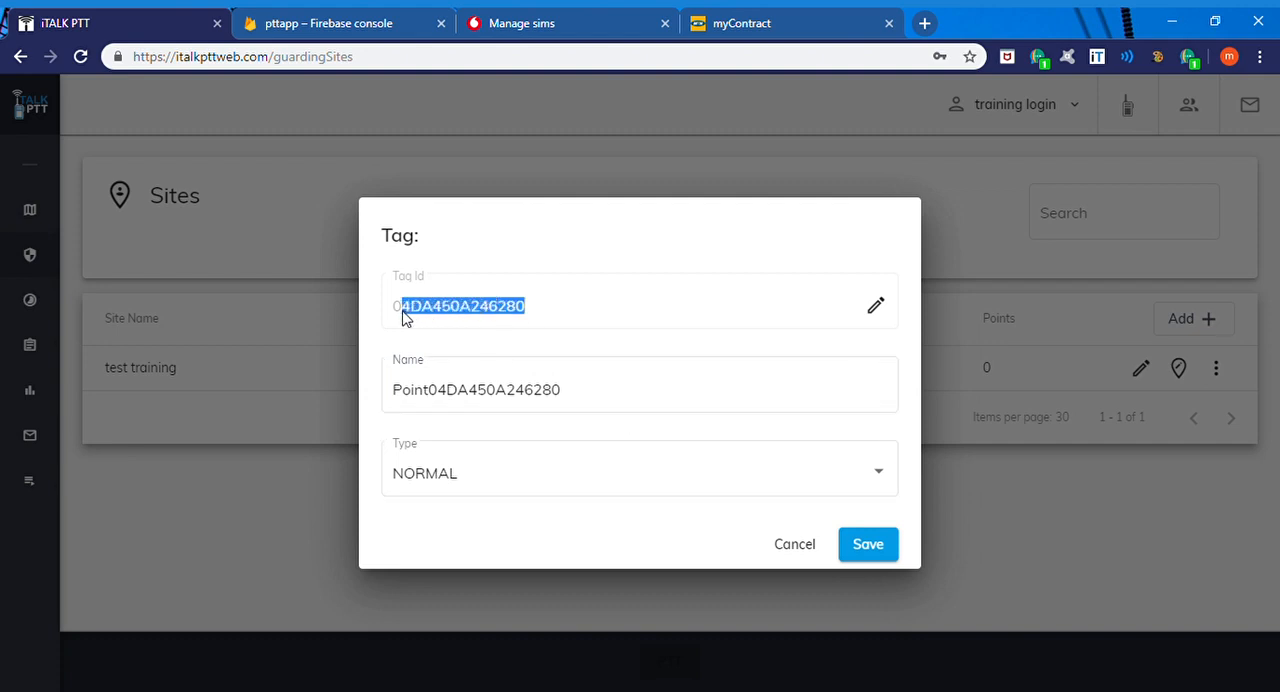
pyautogui.click(572, 400)
pyautogui.press('BackSpace')
pyautogui.press('BackSpace')
pyautogui.press('BackSpace')
pyautogui.press('BackSpace')
pyautogui.press('BackSpace')
pyautogui.press('BackSpace')
pyautogui.press('BackSpace')
pyautogui.press('BackSpace')
pyautogui.press('BackSpace')
pyautogui.press('BackSpace')
pyautogui.press('BackSpace')
pyautogui.press('BackSpace')
pyautogui.press('BackSpace')
pyautogui.press('BackSpace')
pyautogui.press('BackSpace')
pyautogui.press('BackSpace')
pyautogui.press('BackSpace')
pyautogui.press('BackSpace')
pyautogui.press('BackSpace')
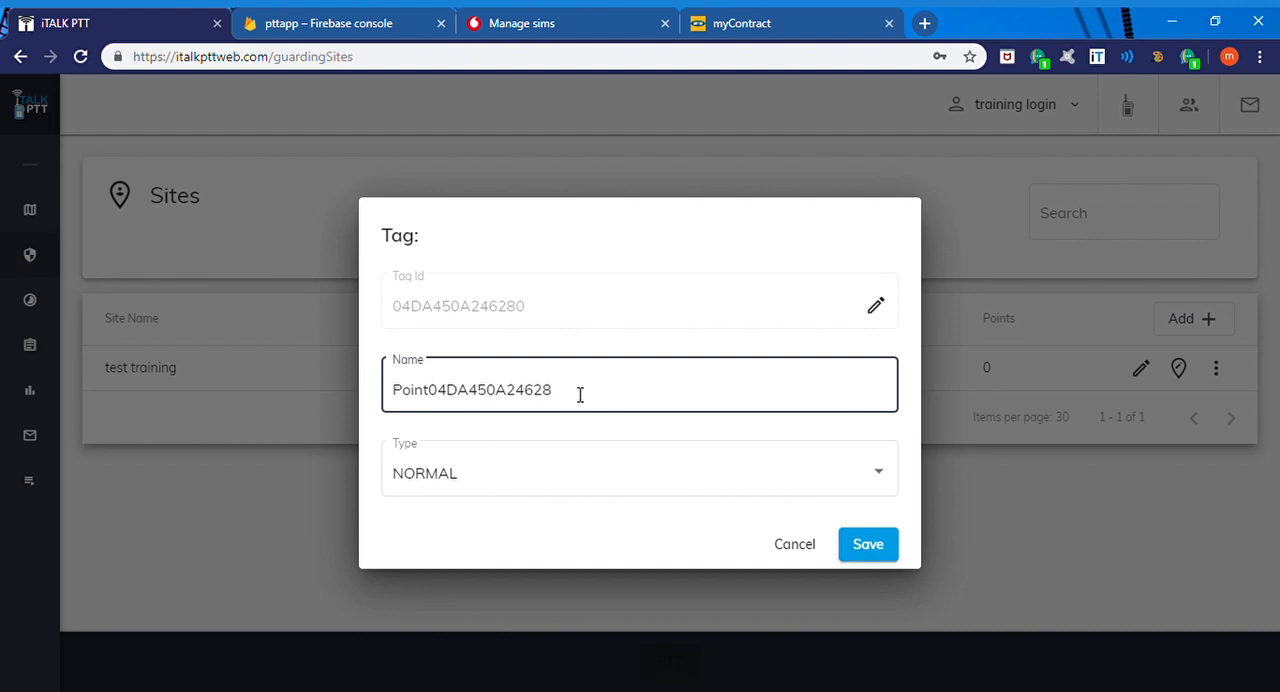
pyautogui.write('tag')
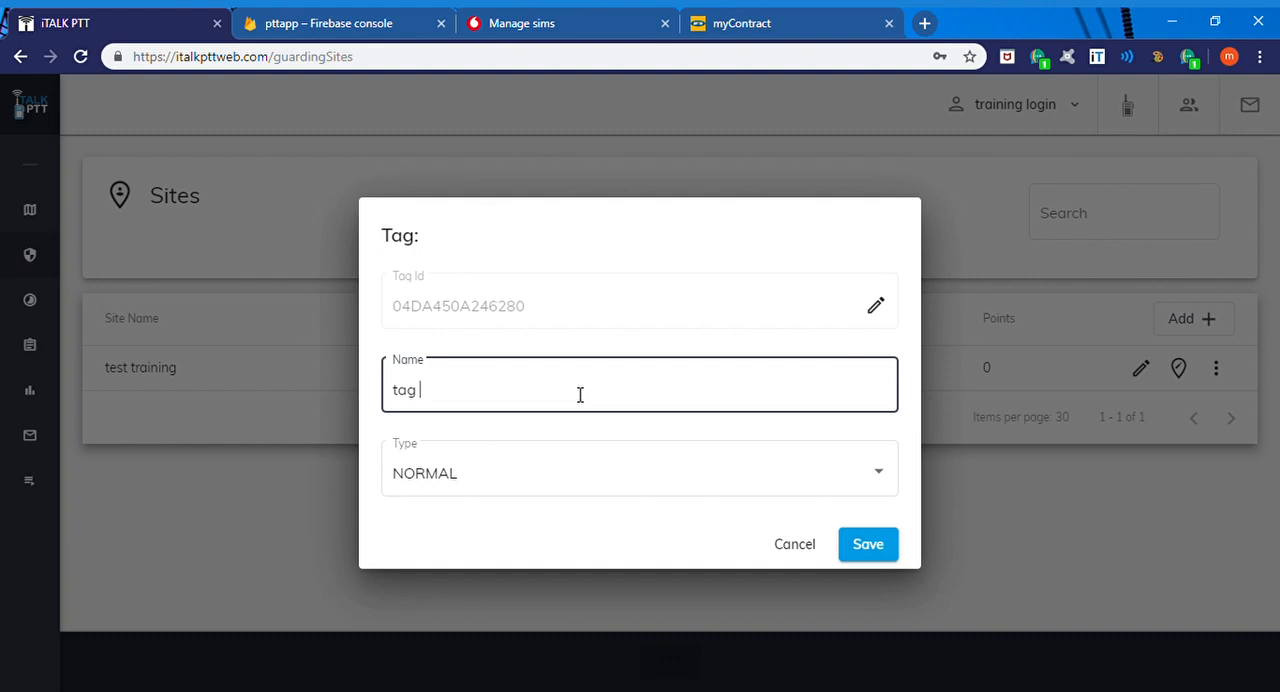
pyautogui.press('BackSpace')
pyautogui.press('BackSpace')
pyautogui.press('BackSpace')
pyautogui.press('BackSpace')
pyautogui.write('normal tag 1')
# Step: Choose NORMAL as the type of the first tag and save the tag
pyautogui.click(598, 463)
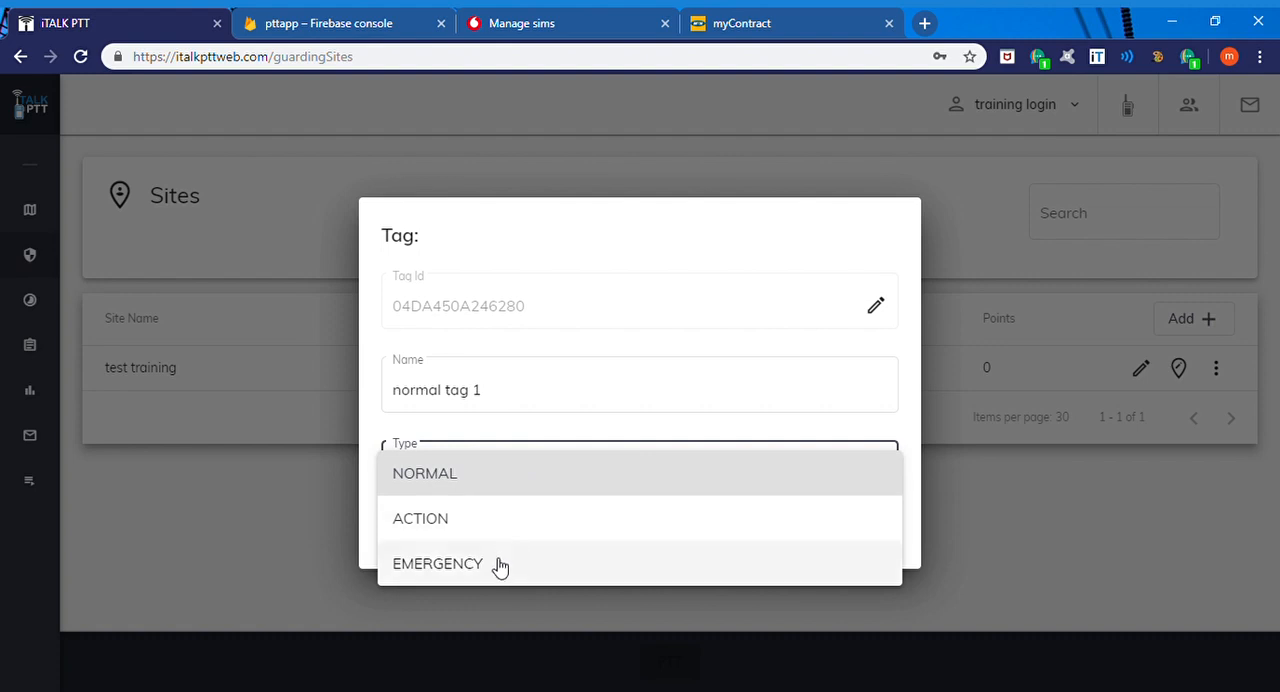
pyautogui.click(533, 483)
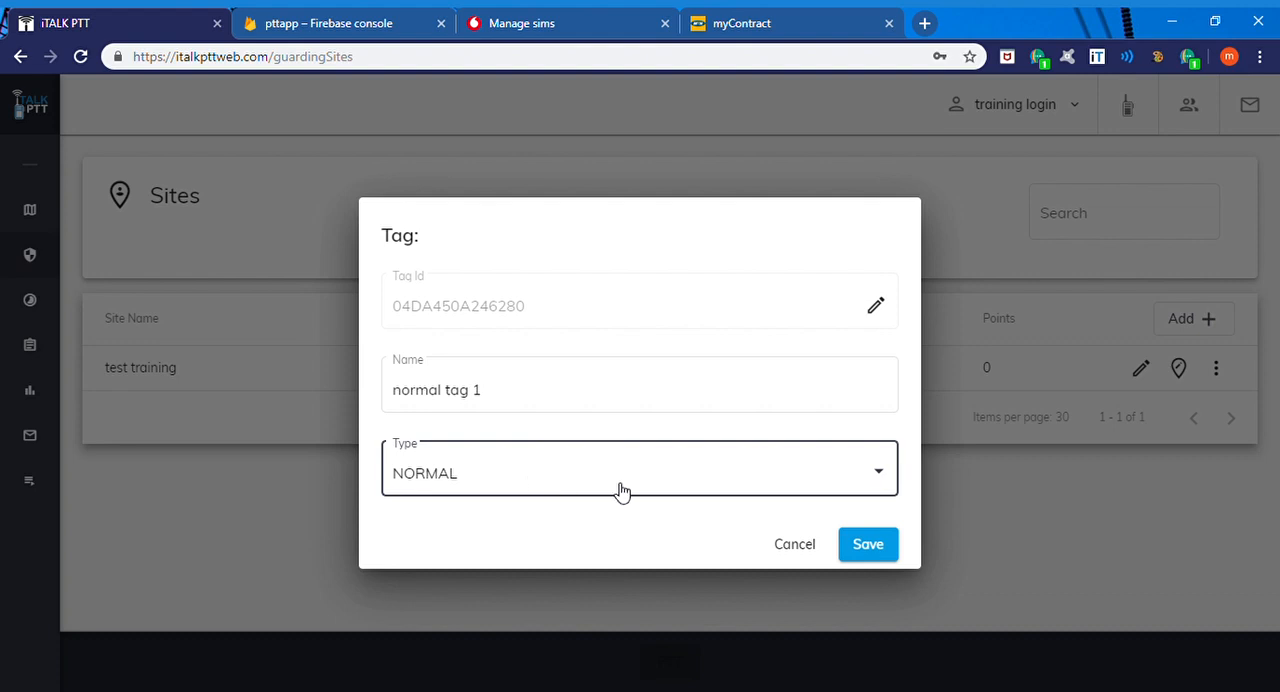
pyautogui.click(872, 546)
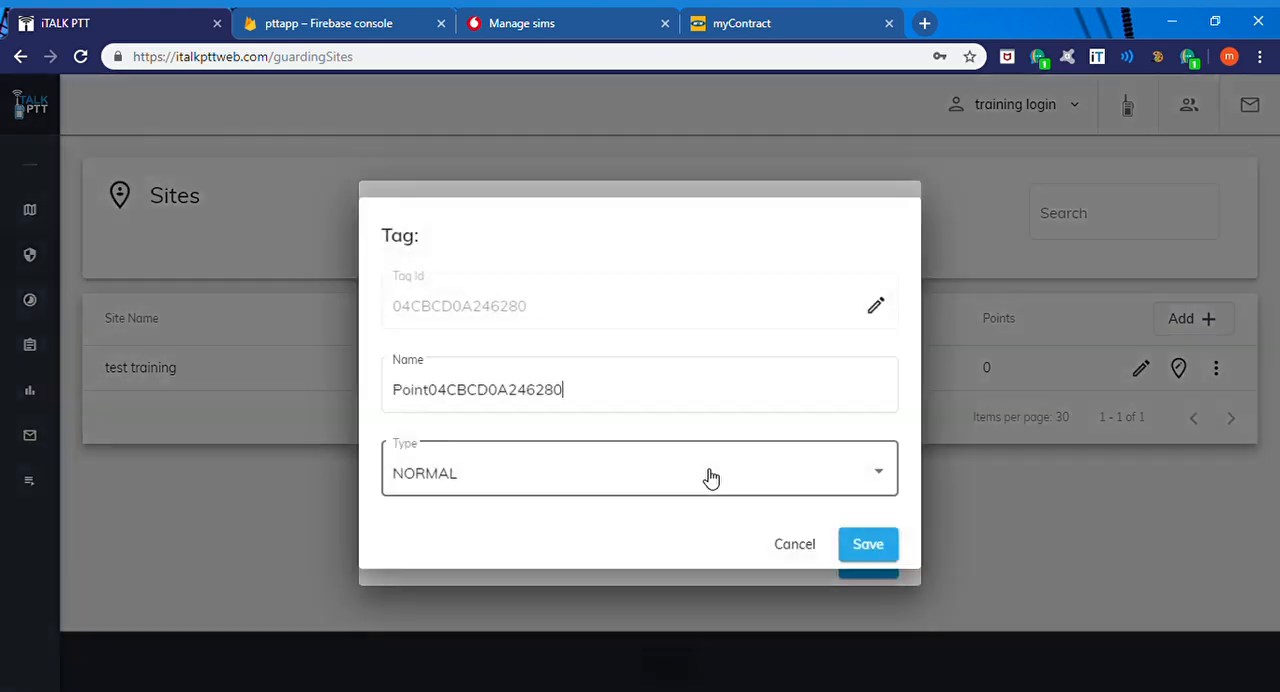
# Step: Rename the second scanned tag as "action tag 1" and set its type to ACTION
pyautogui.press('BackSpace')
pyautogui.press('BackSpace')
pyautogui.press('BackSpace')
pyautogui.press('BackSpace')
pyautogui.press('BackSpace')
pyautogui.press('BackSpace')
pyautogui.press('BackSpace')
pyautogui.press('BackSpace')
pyautogui.press('BackSpace')
pyautogui.press('BackSpace')
pyautogui.press('BackSpace')
pyautogui.press('BackSpace')
pyautogui.press('BackSpace')
pyautogui.press('BackSpace')
pyautogui.press('BackSpace')
pyautogui.press('BackSpace')
pyautogui.press('BackSpace')
pyautogui.press('BackSpace')
pyautogui.press('BackSpace')
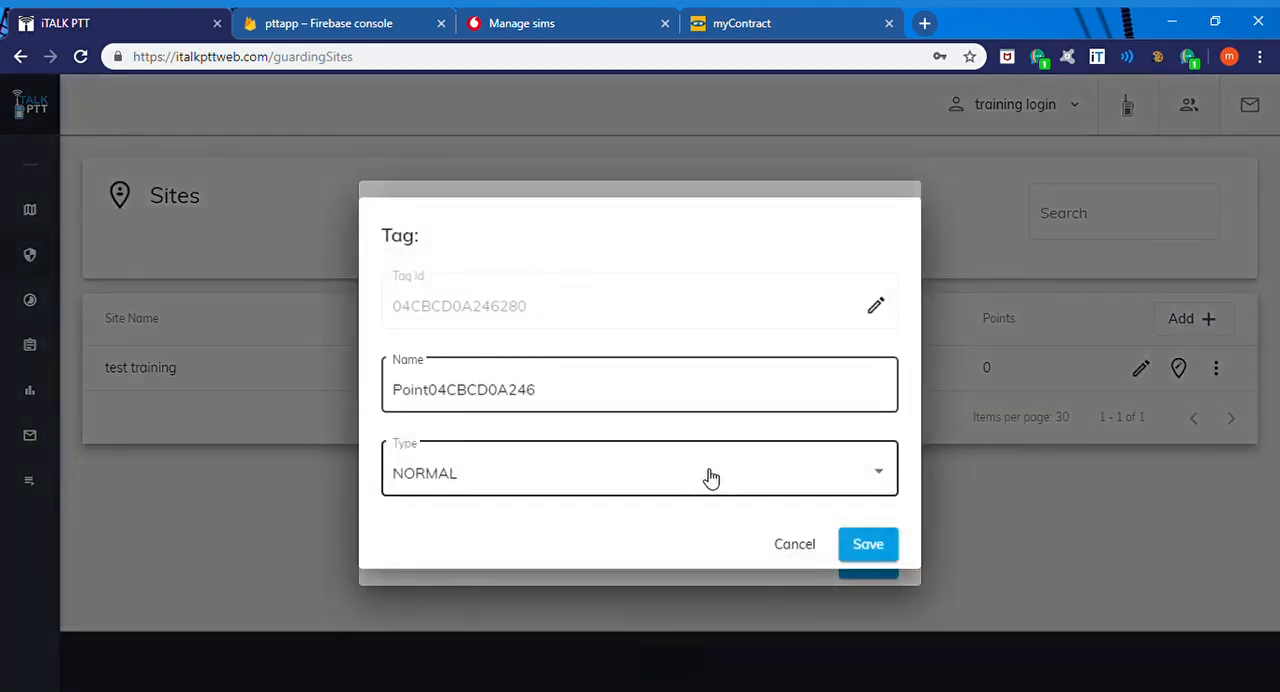
pyautogui.write('tag')
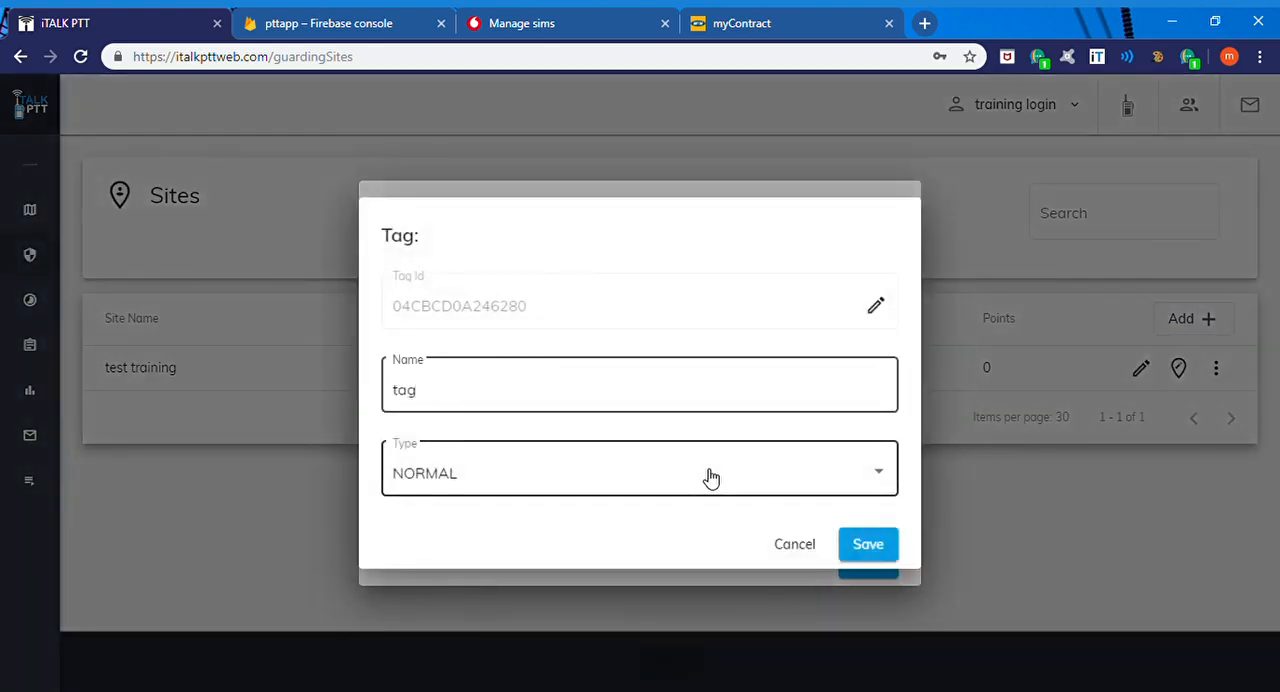
pyautogui.press('BackSpace')
pyautogui.press('BackSpace')
pyautogui.press('BackSpace')
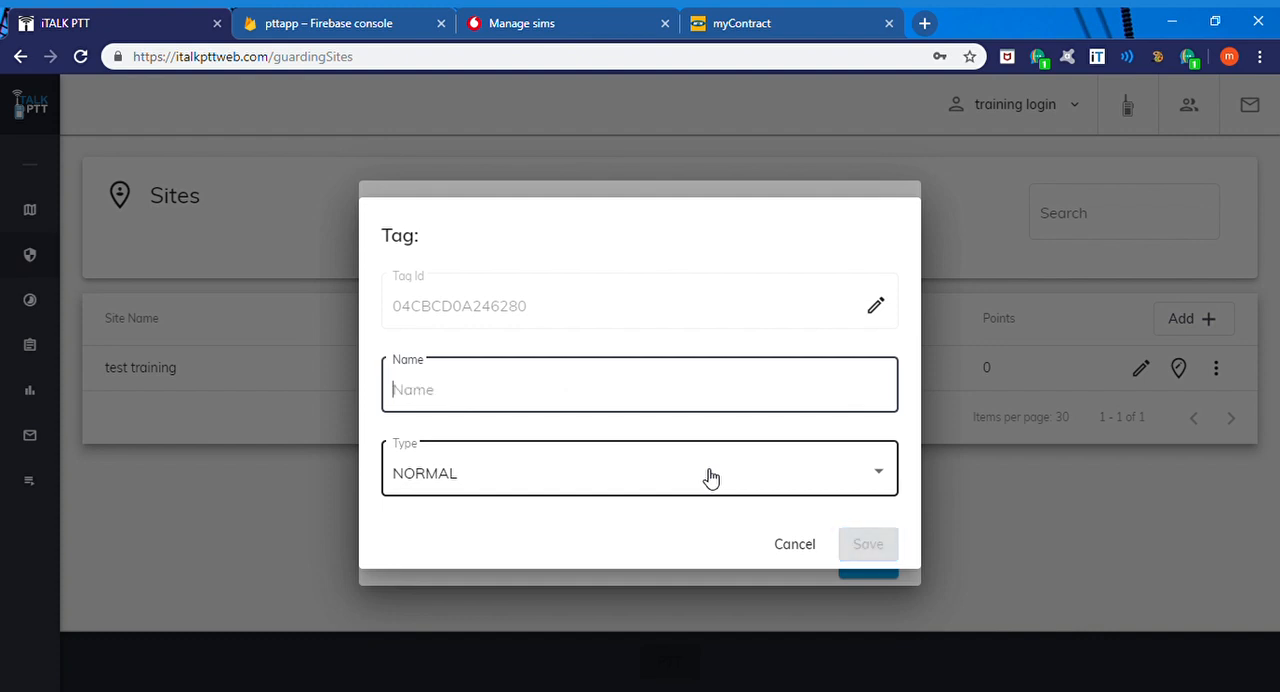
pyautogui.write('action tag')
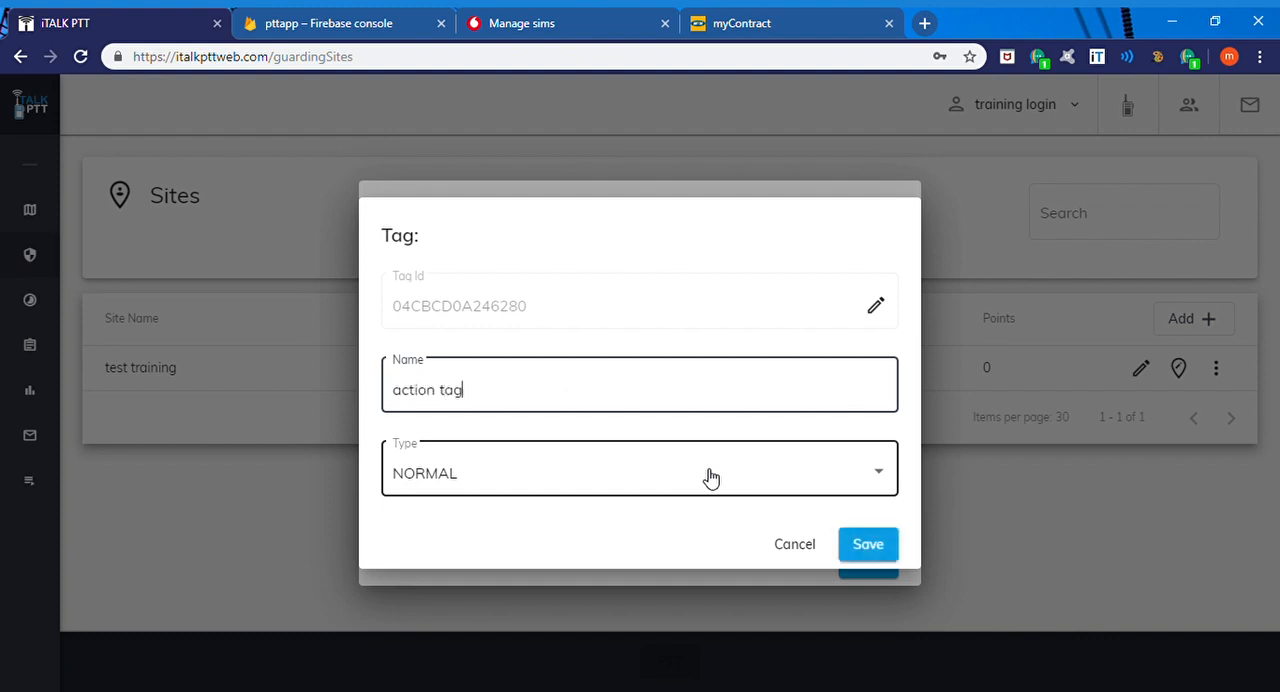
pyautogui.write(' 1')
pyautogui.click(710, 478)
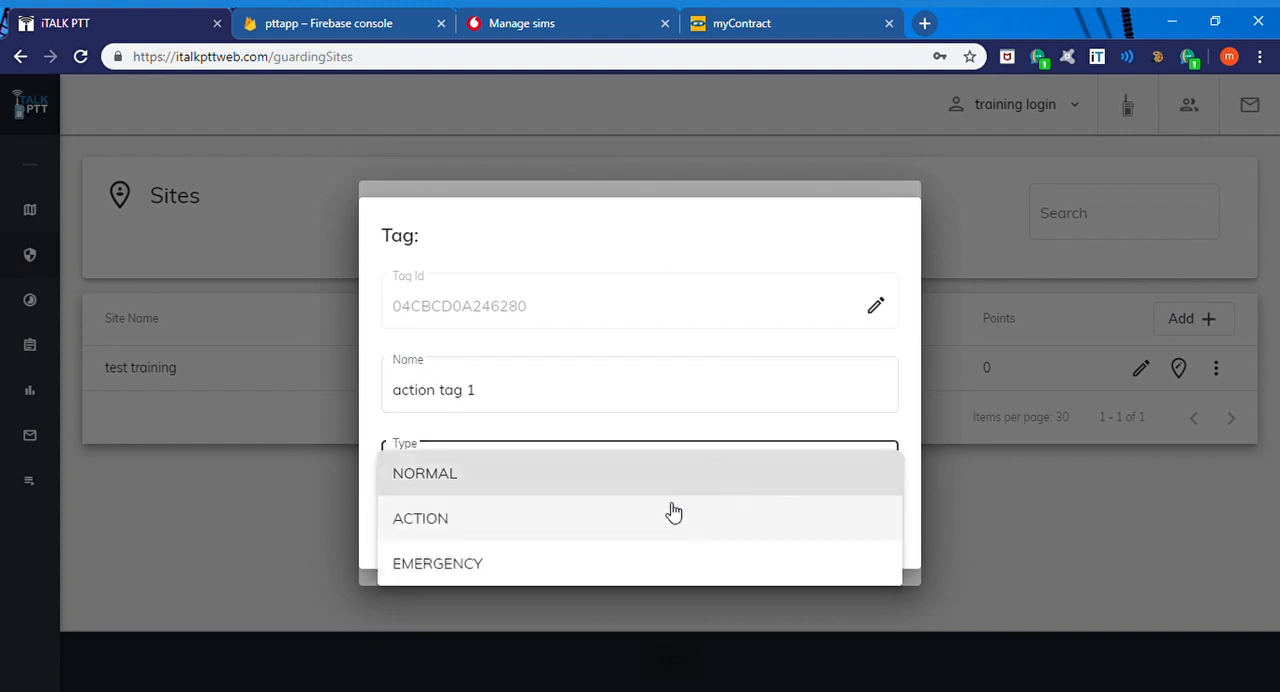
pyautogui.click(666, 518)
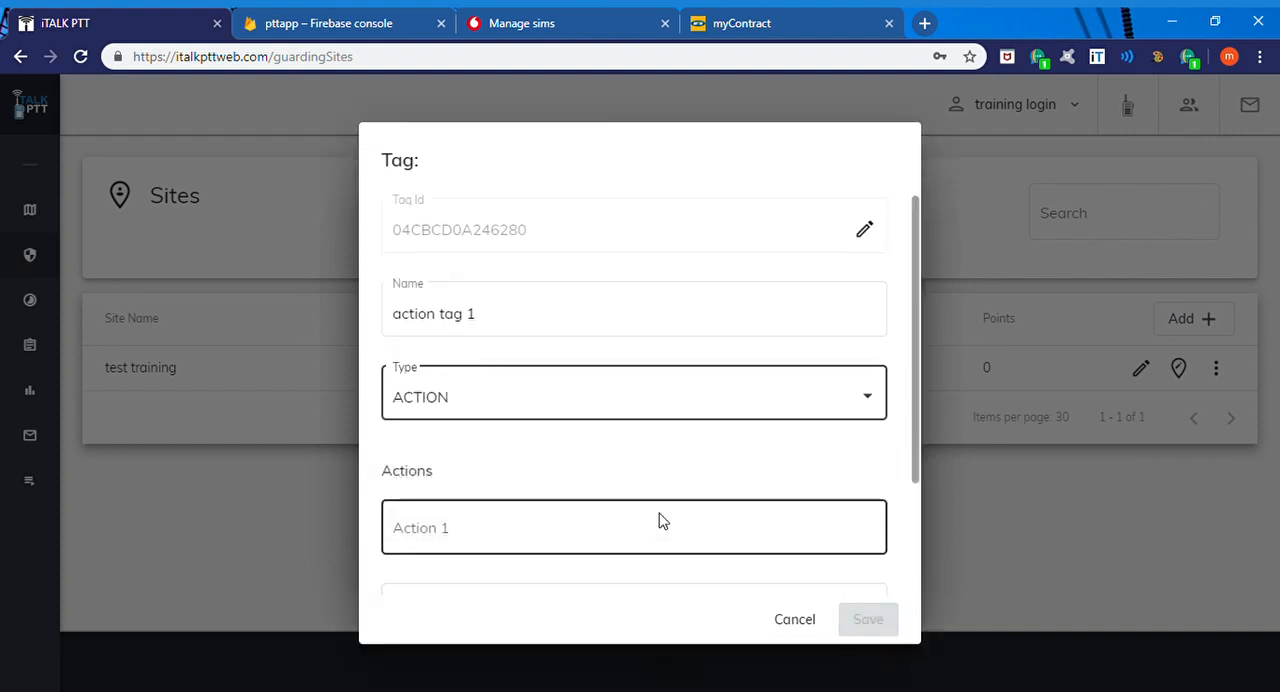
# Step: Enter "check the gate" as Action 1 and "check the door" as Action 2 of the action tag
pyautogui.scroll(-2, 660, 520)
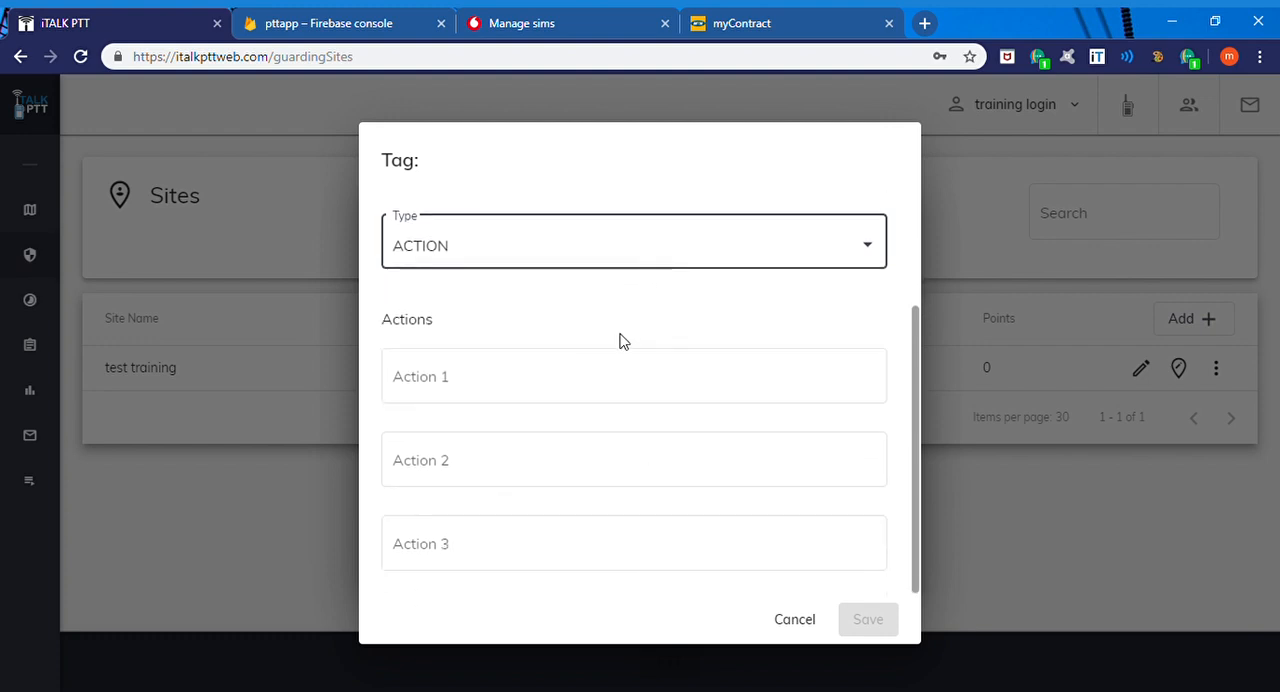
pyautogui.click(604, 388)
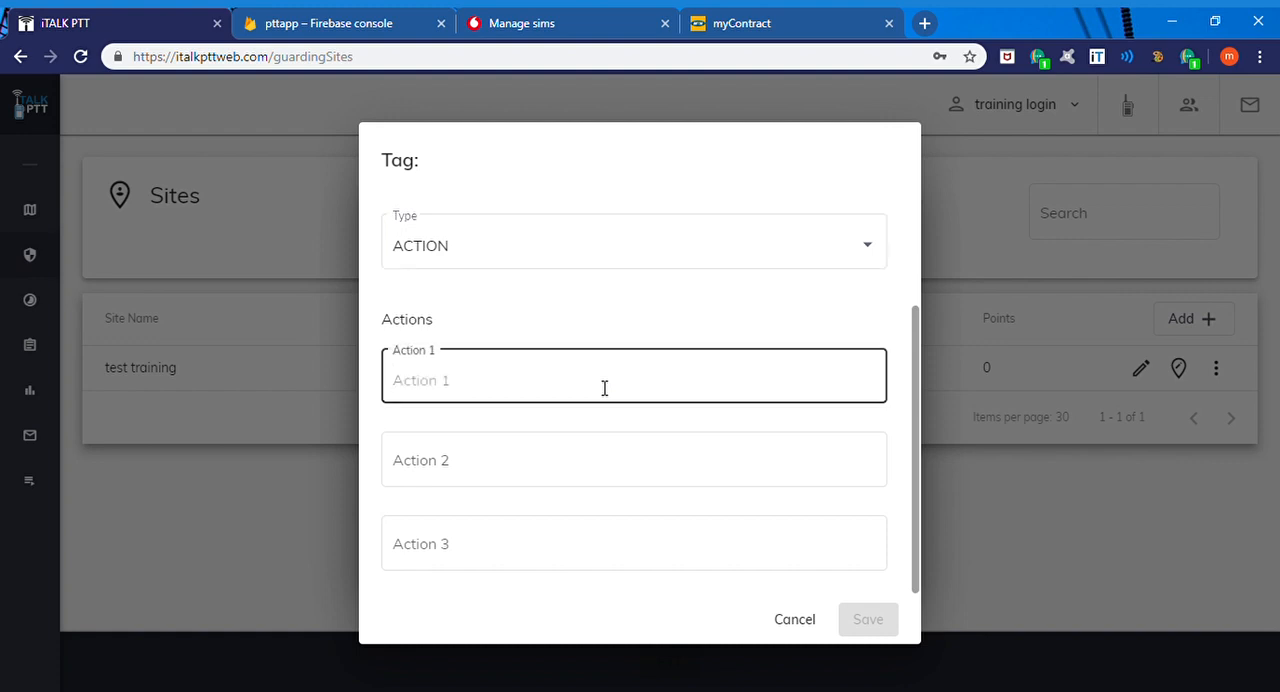
pyautogui.write('check')
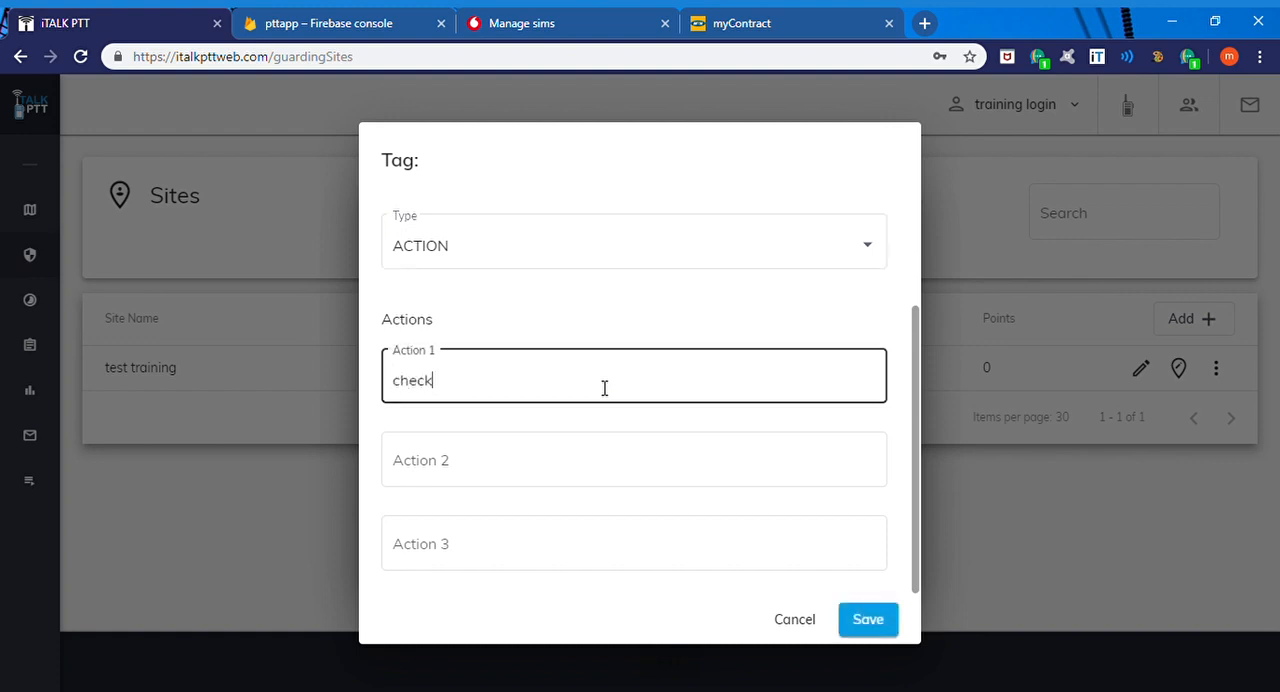
pyautogui.write(' the gate')
pyautogui.click(533, 459)
pyautogui.write('check')
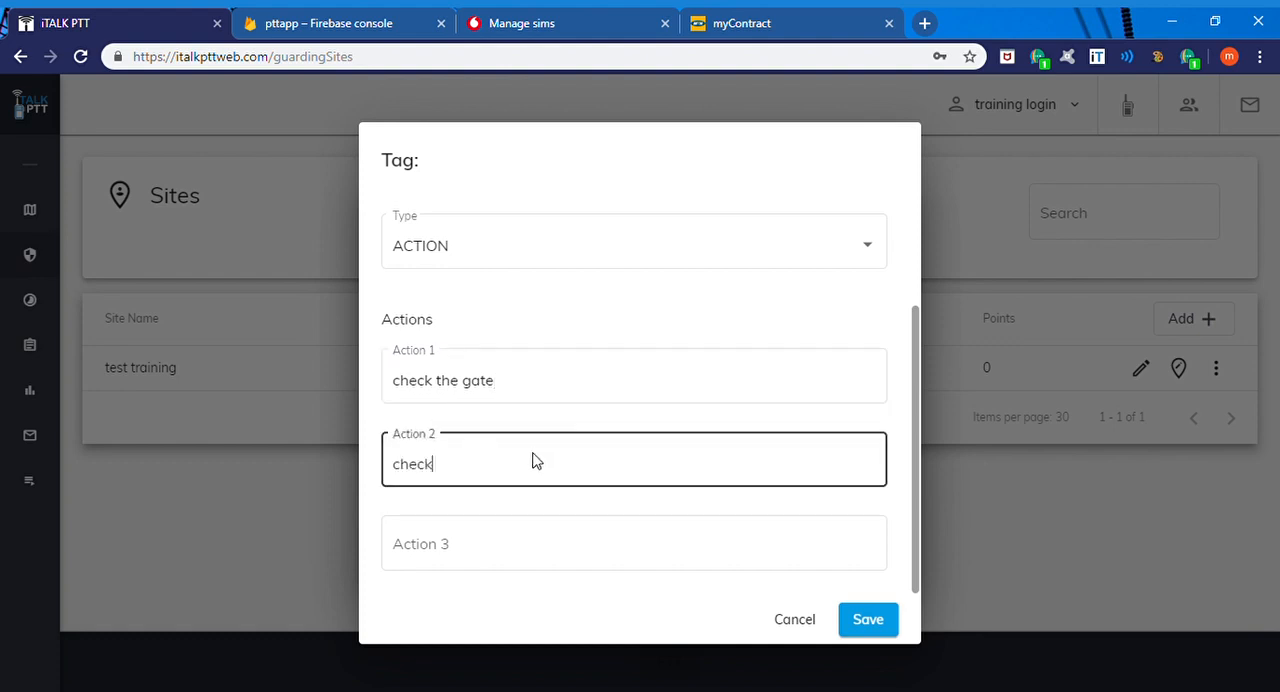
pyautogui.write(' the door')
pyautogui.press('BackSpace')
pyautogui.write('r')
# Step: Enter "check the lights" as Action 3 and save the action tag
pyautogui.click(523, 551)
pyautogui.write('c')
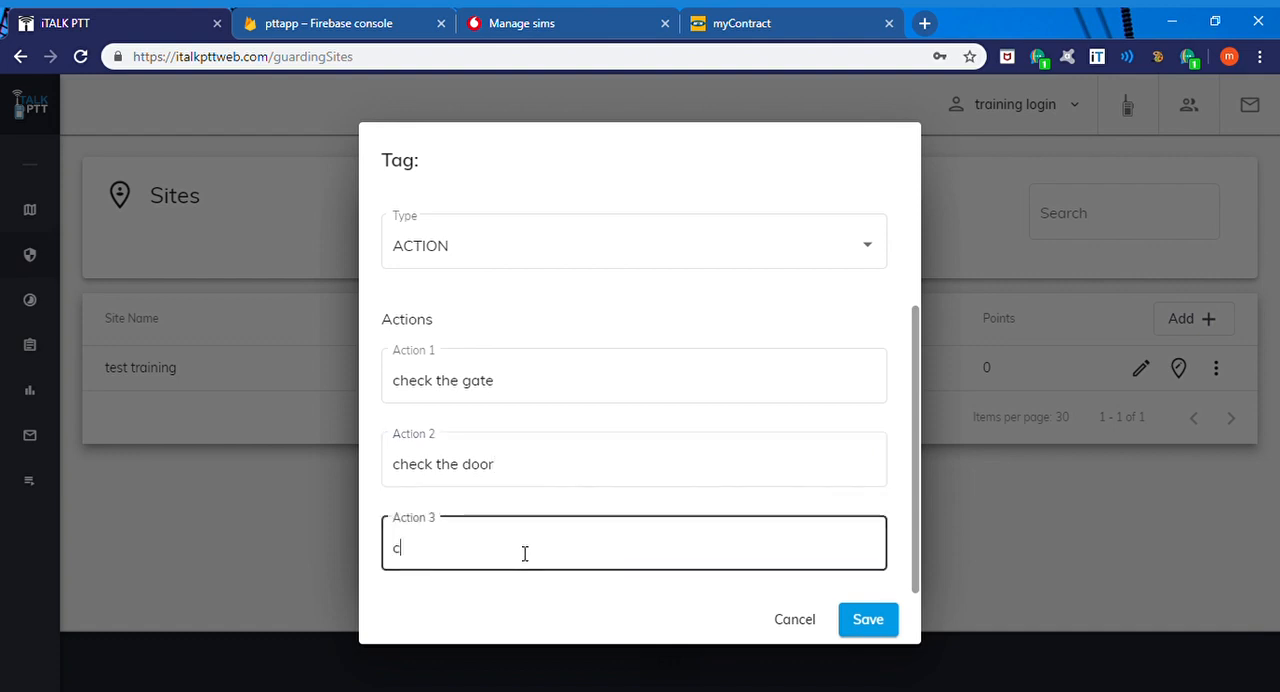
pyautogui.write('heck the lights')
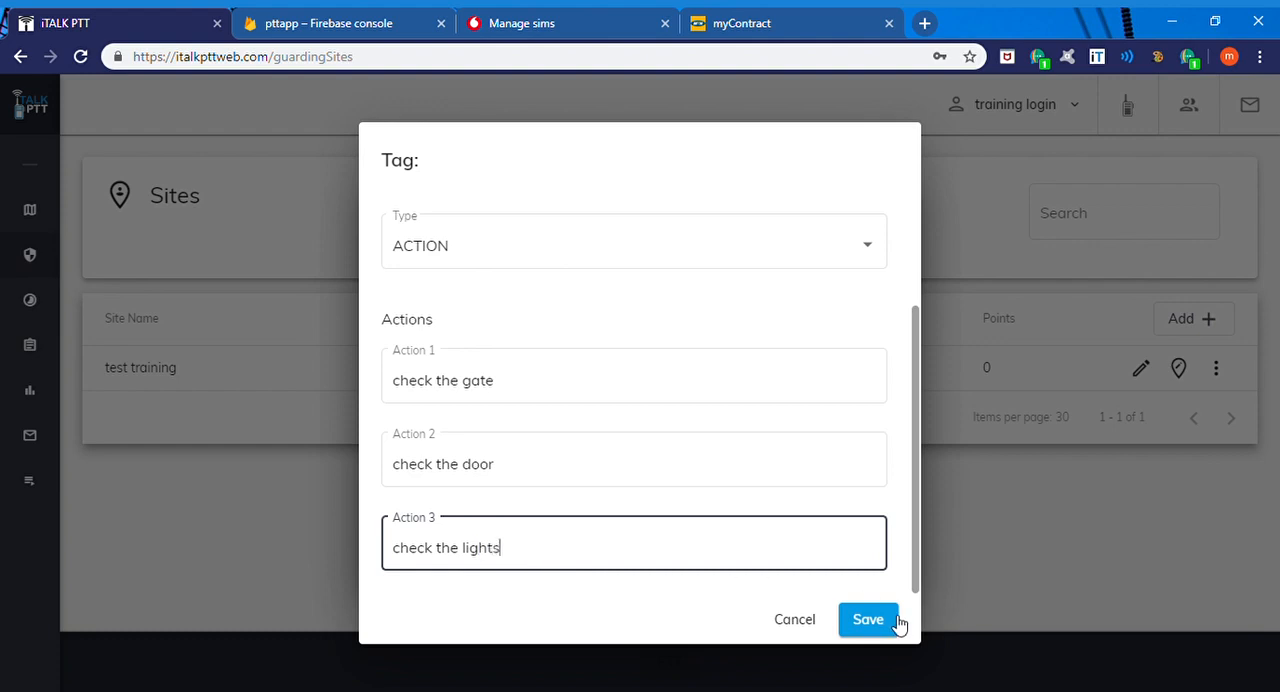
pyautogui.click(896, 621)
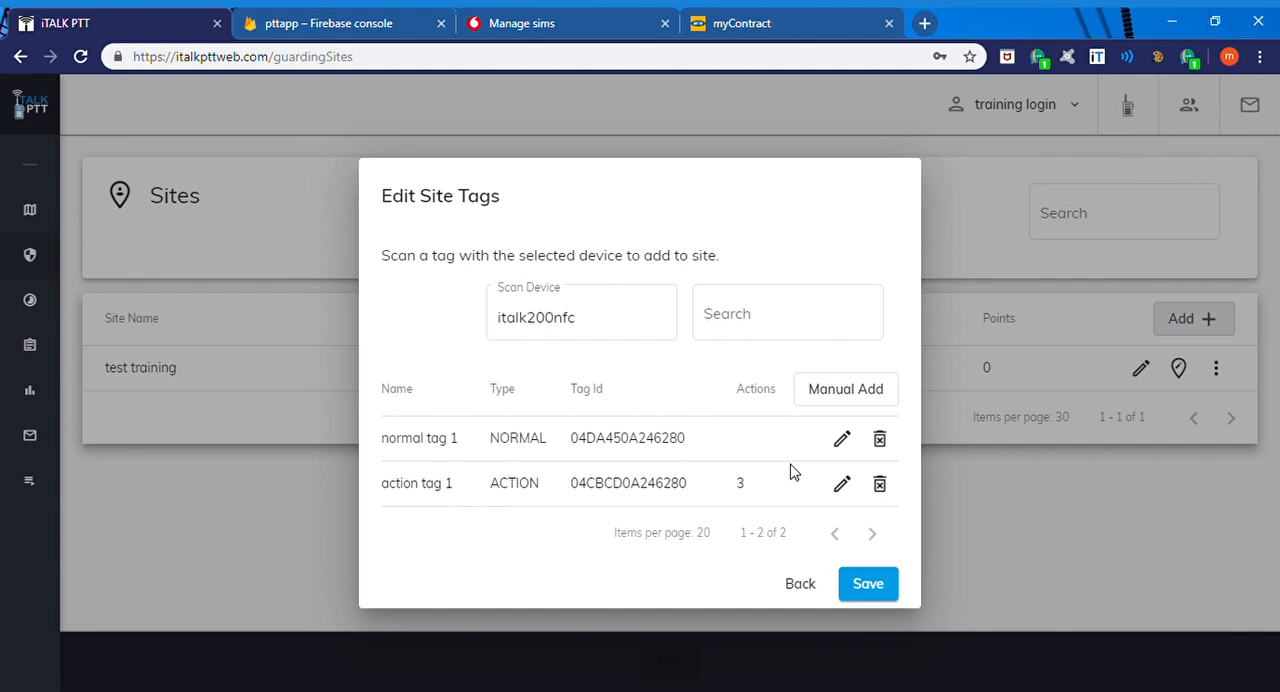
# Step: Rename the third scanned tag as "emergency", set its type to EMERGENCY and save the tag
pyautogui.press('BackSpace')
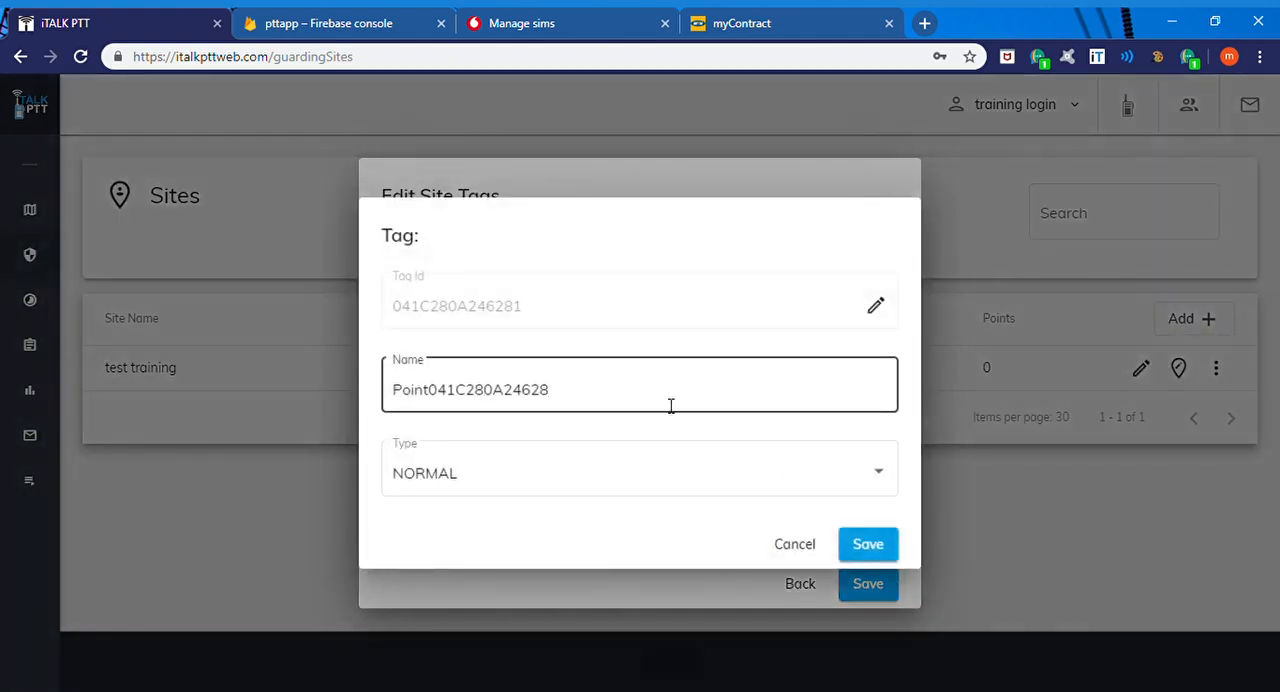
pyautogui.press('BackSpace')
pyautogui.press('BackSpace')
pyautogui.press('BackSpace')
pyautogui.press('BackSpace')
pyautogui.press('BackSpace')
pyautogui.press('BackSpace')
pyautogui.press('BackSpace')
pyautogui.press('BackSpace')
pyautogui.press('BackSpace')
pyautogui.press('BackSpace')
pyautogui.press('BackSpace')
pyautogui.press('BackSpace')
pyautogui.press('BackSpace')
pyautogui.press('BackSpace')
pyautogui.press('BackSpace')
pyautogui.press('BackSpace')
pyautogui.press('BackSpace')
pyautogui.press('BackSpace')
pyautogui.write('emerg')
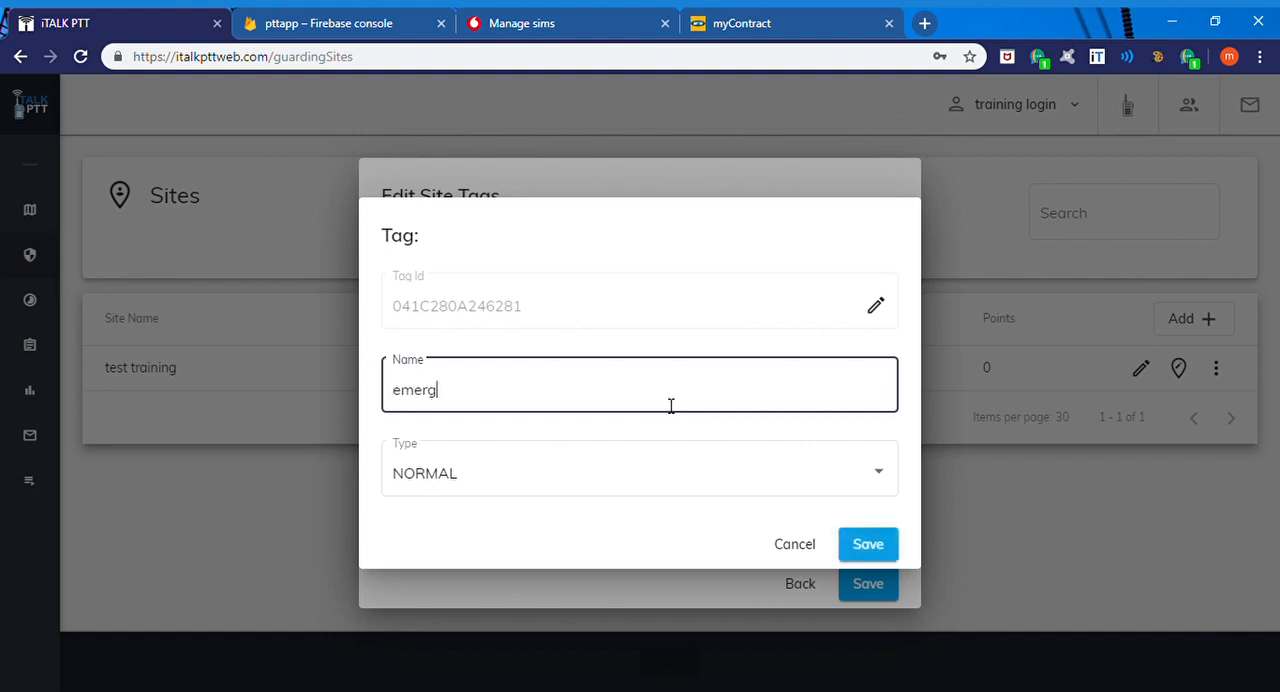
pyautogui.write('ency')
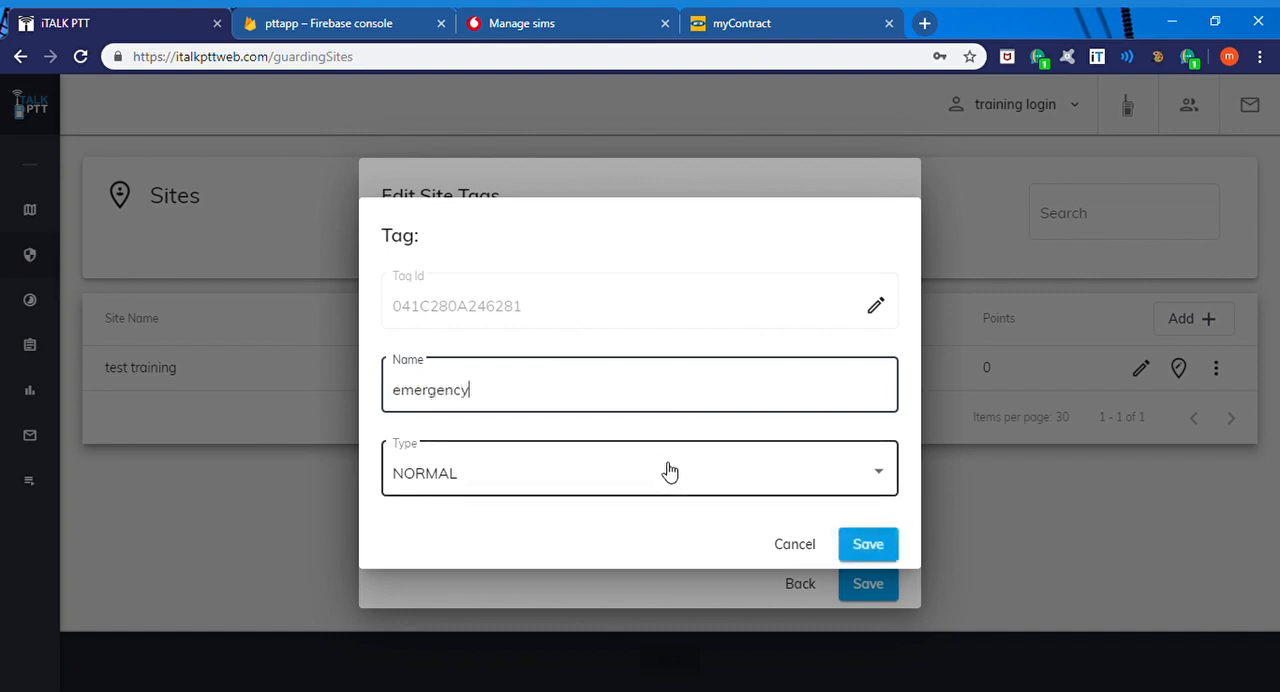
pyautogui.click(670, 472)
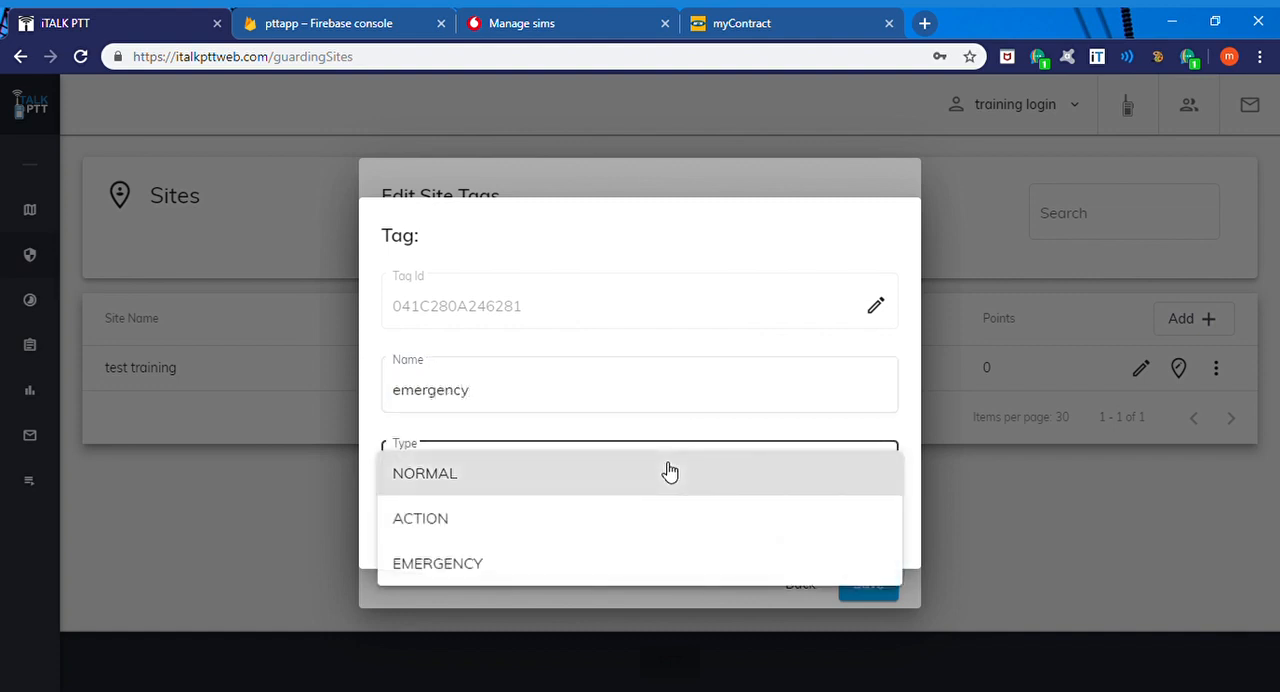
pyautogui.click(588, 556)
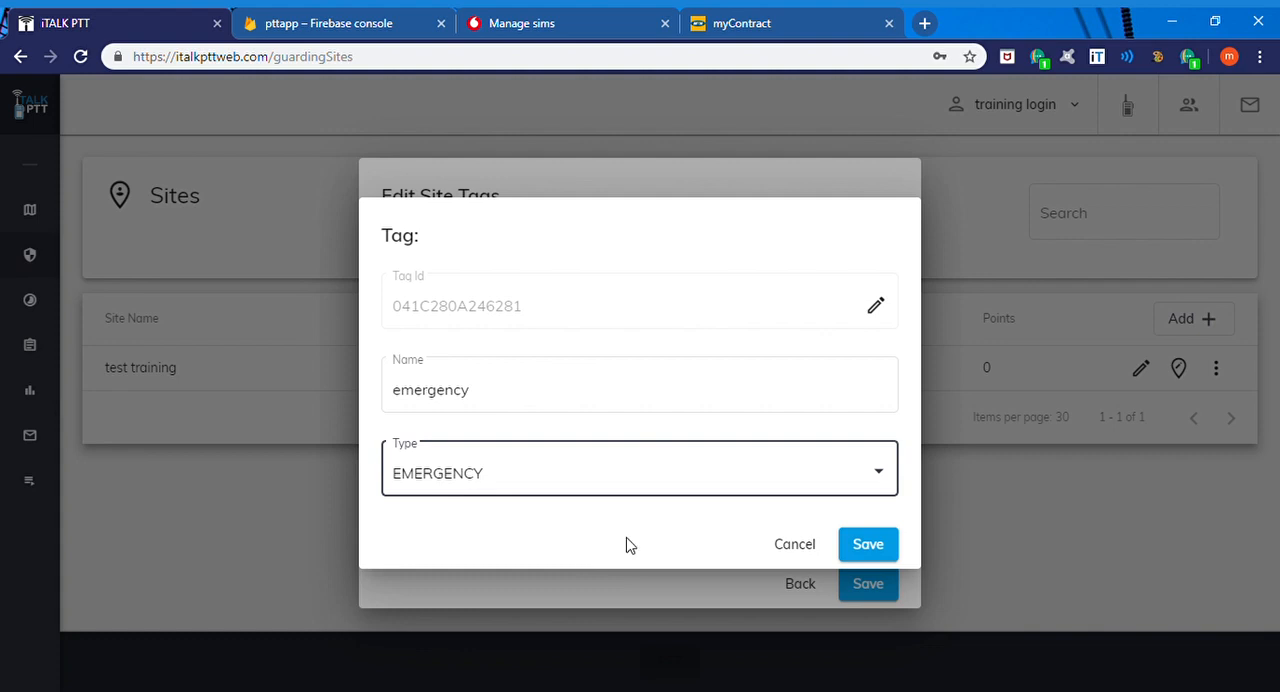
pyautogui.click(870, 545)
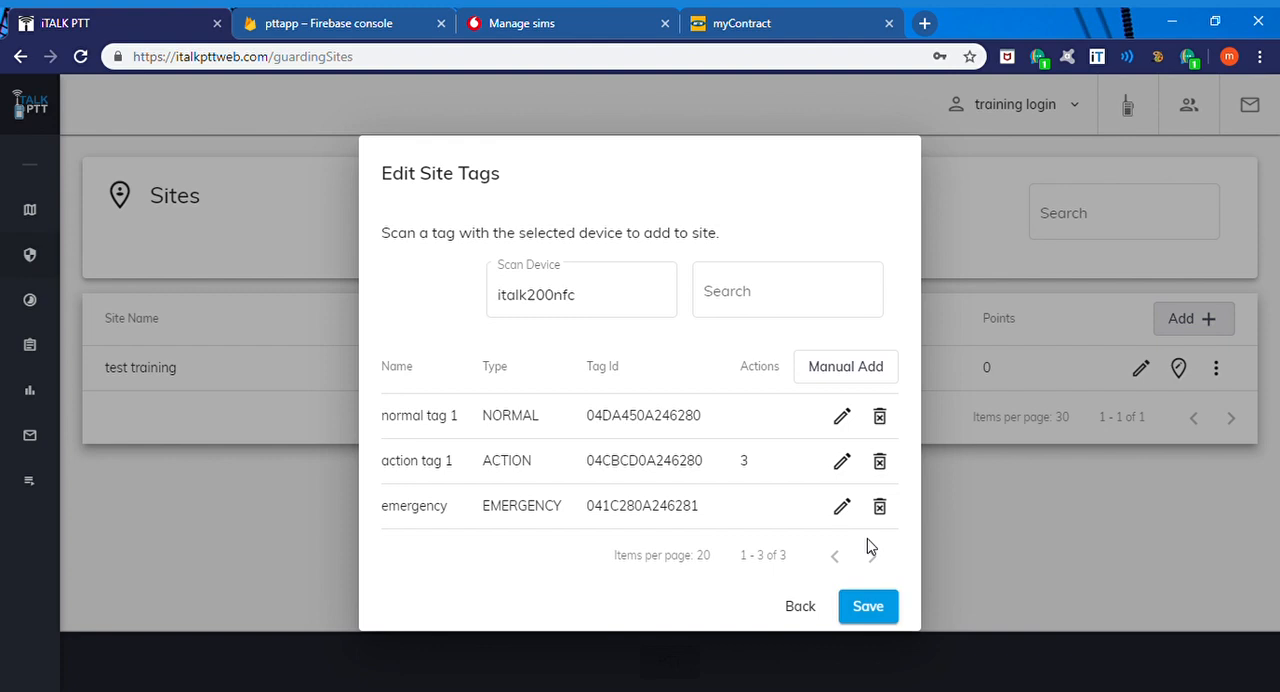
# Step: Save the site's tags and start creating a shift for the test training site with the device italk200nfc
pyautogui.click(868, 607)
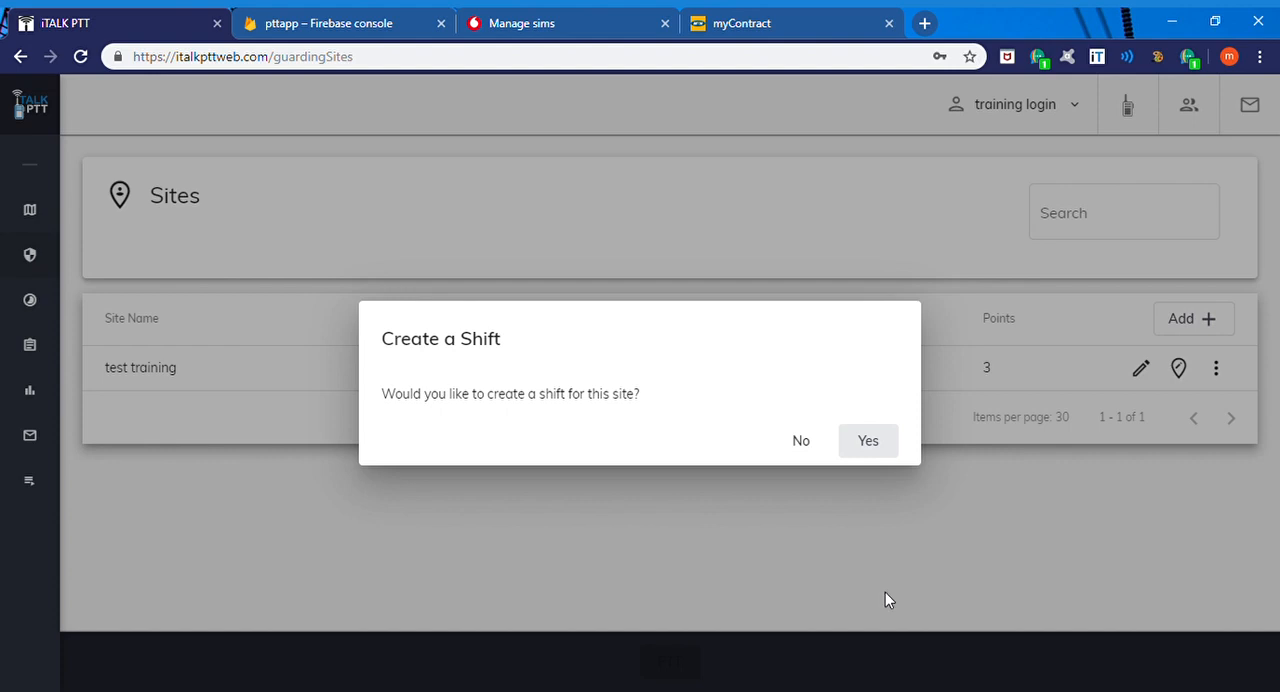
pyautogui.click(870, 442)
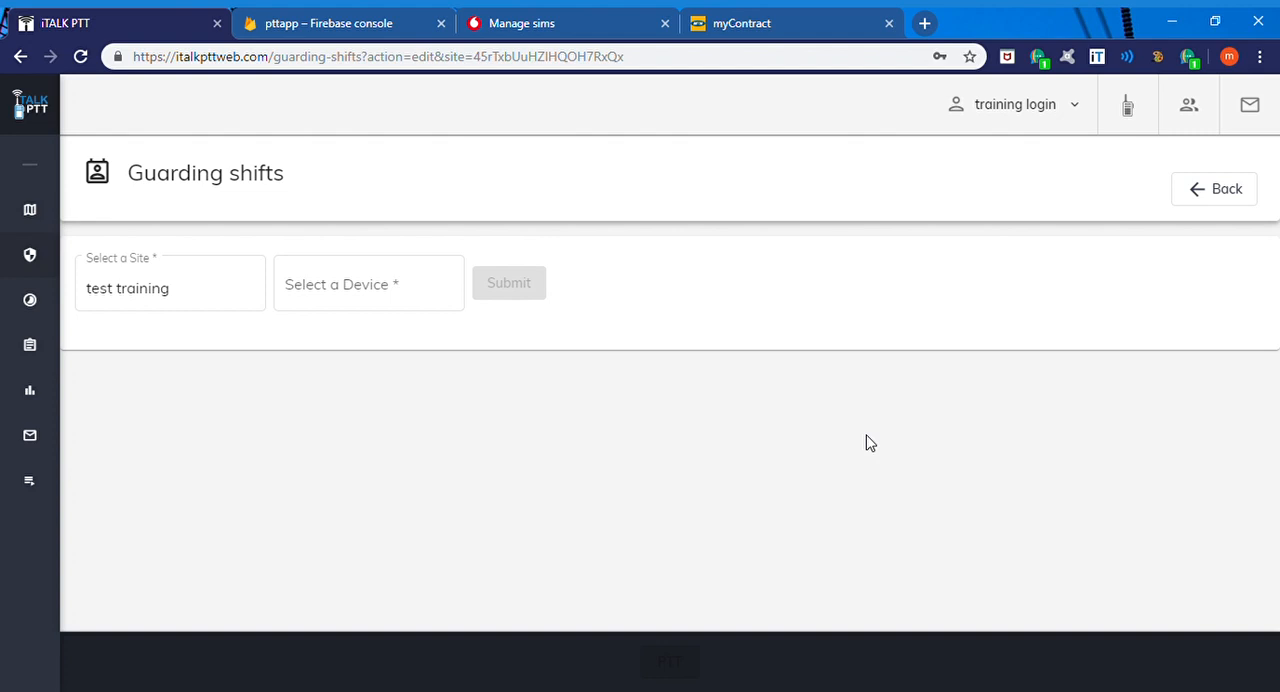
pyautogui.click(186, 303)
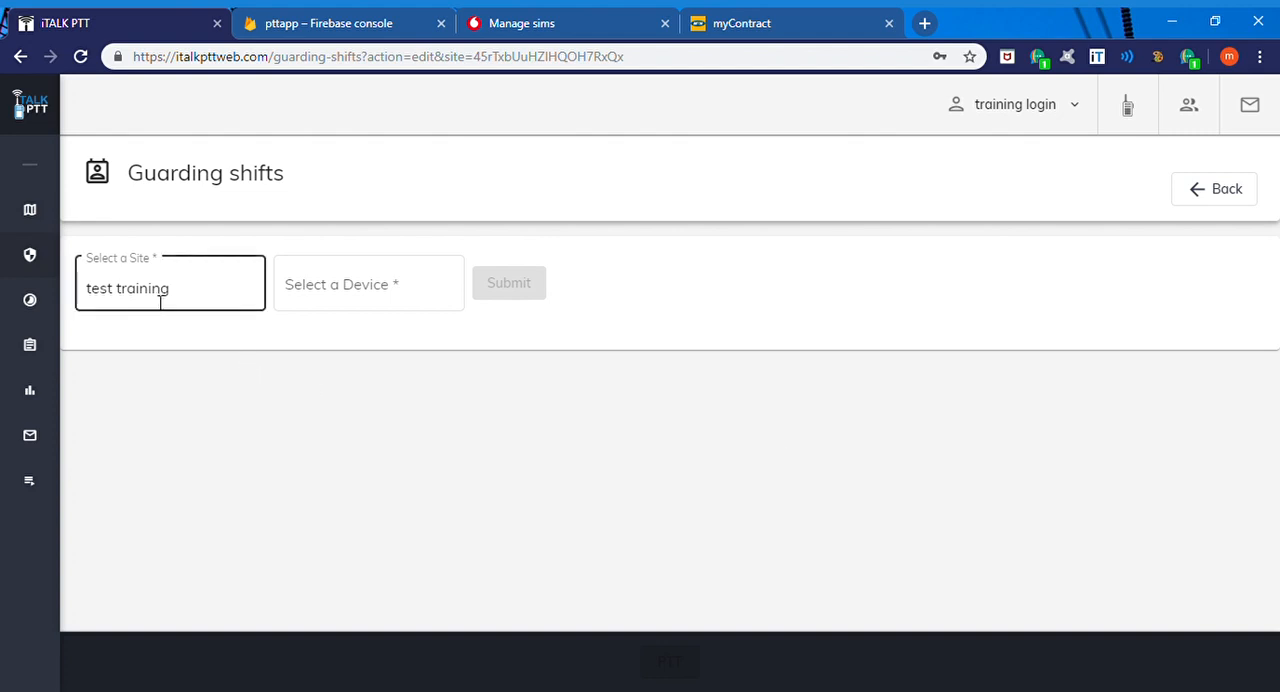
pyautogui.click(379, 296)
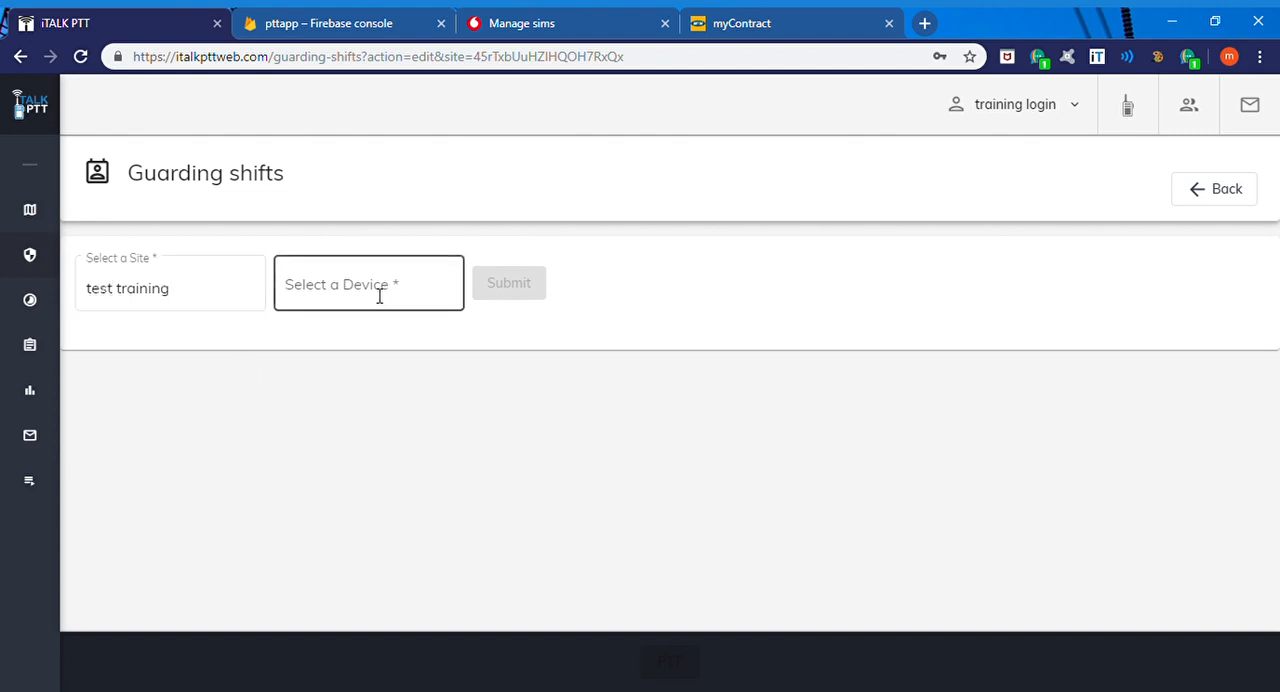
pyautogui.click(379, 296)
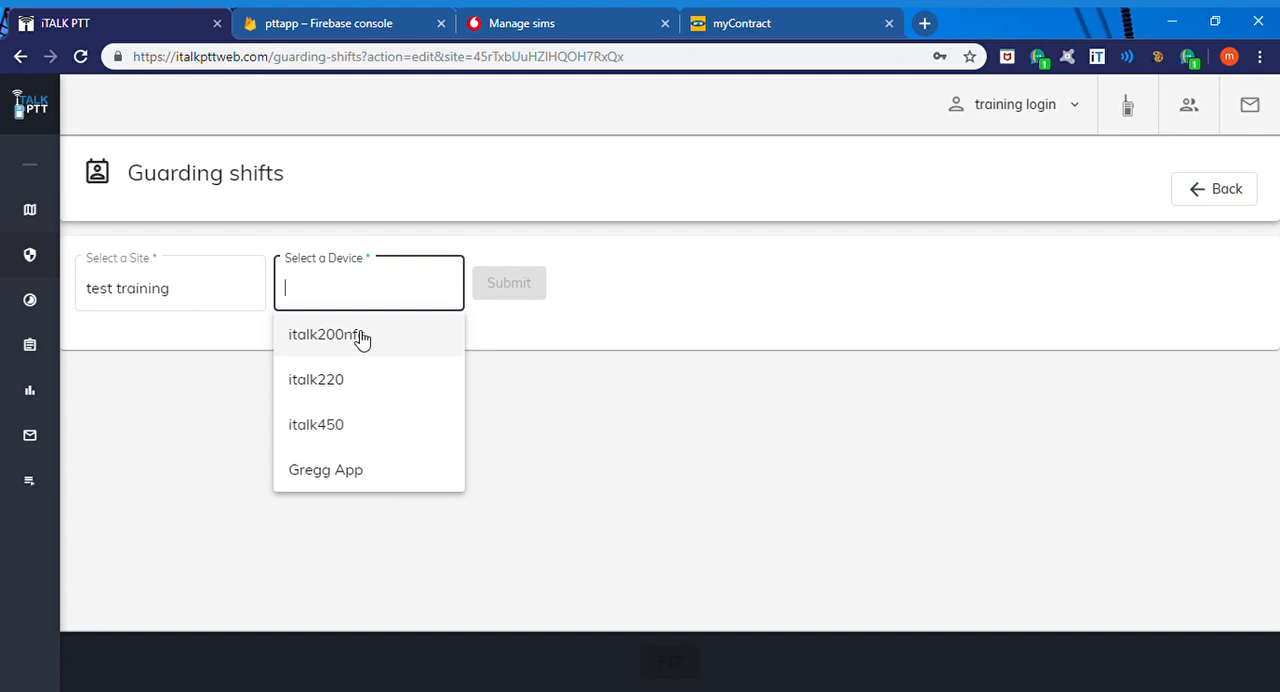
pyautogui.click(360, 338)
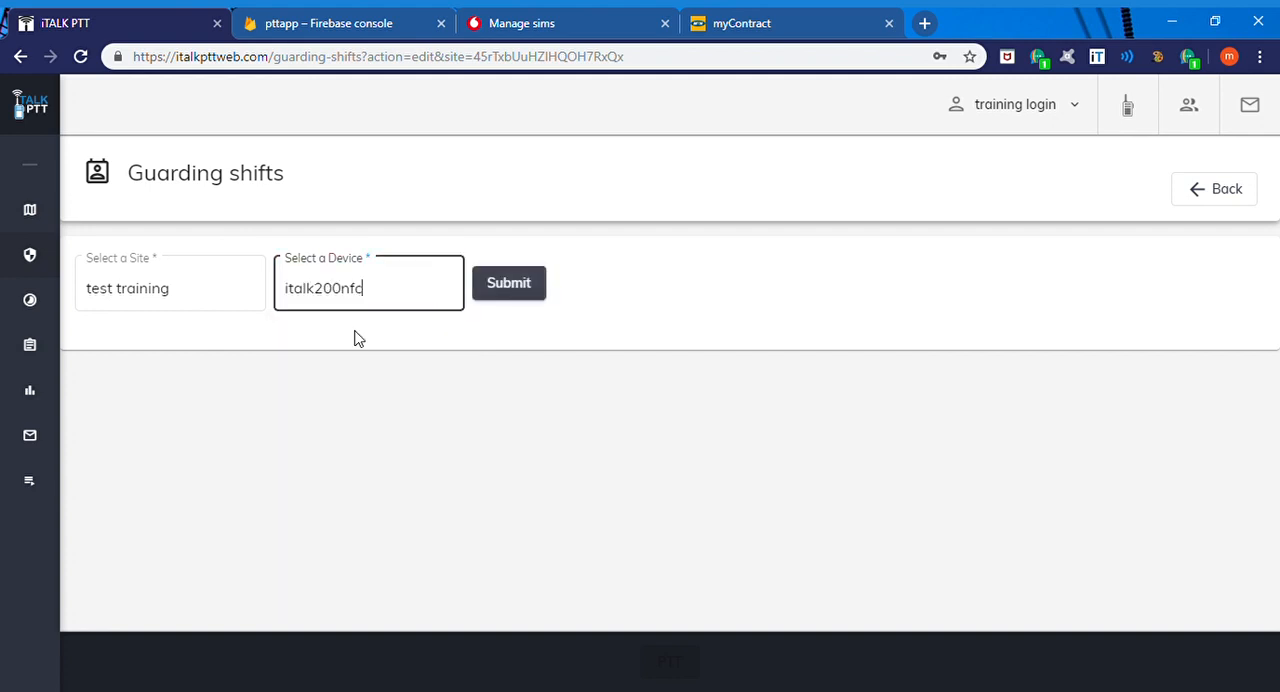
pyautogui.click(484, 298)
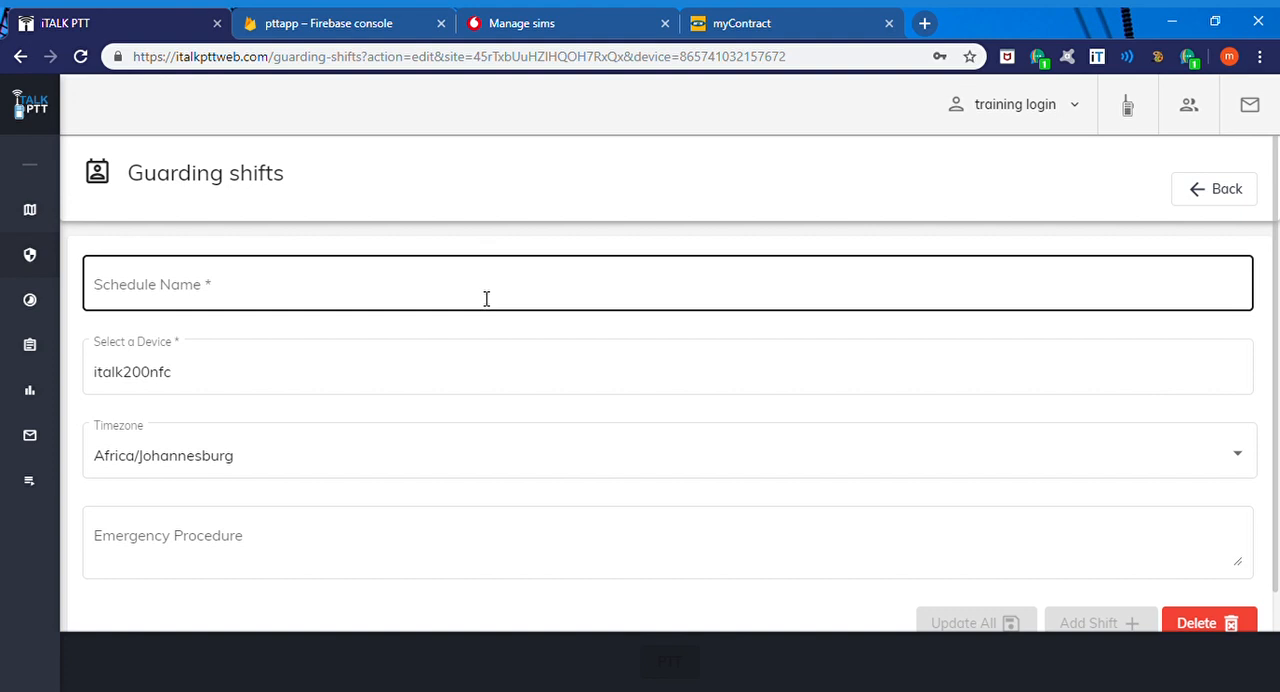
# Step: Name the guarding schedule "spar durban north" and choose Africa/Johannesburg as its timezone
pyautogui.click(486, 298)
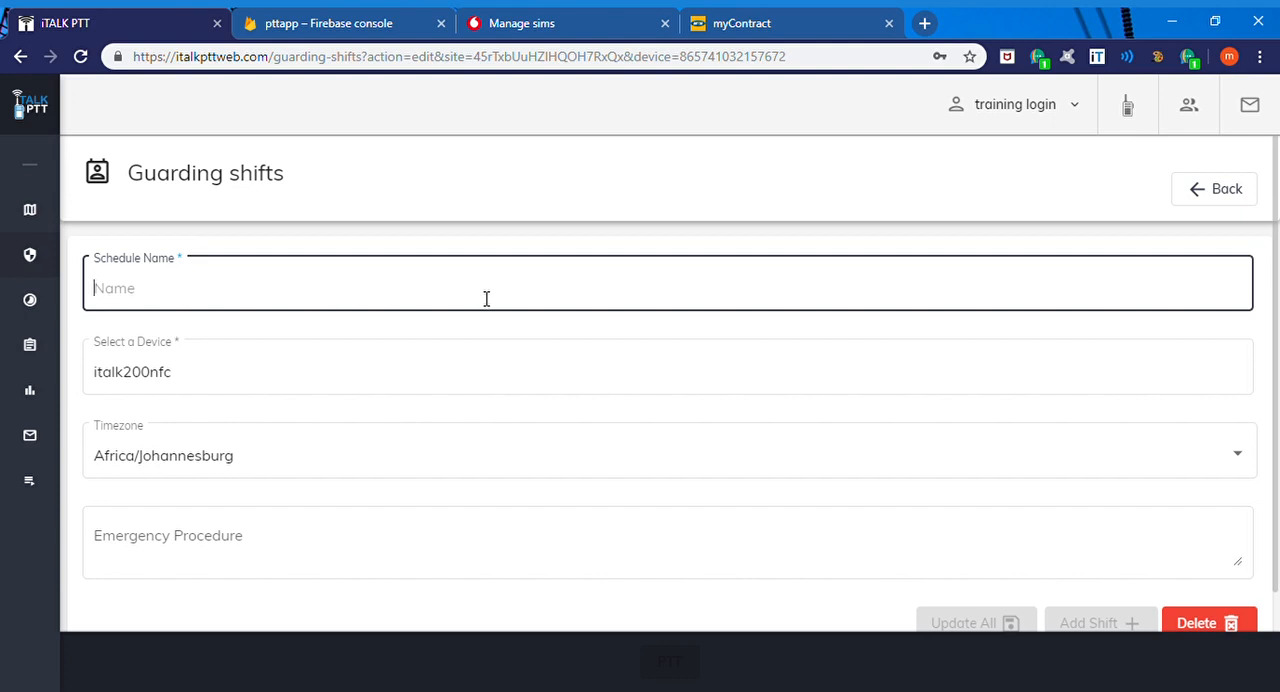
pyautogui.write('spar durban north')
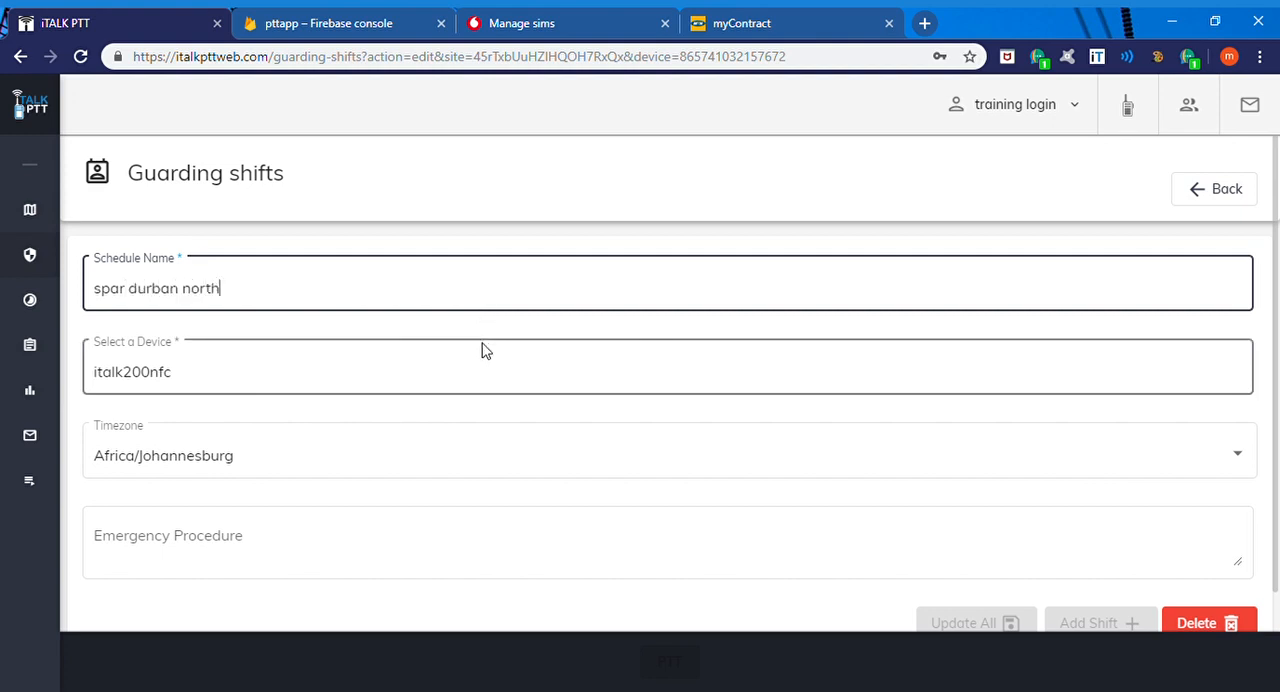
pyautogui.scroll(-1, 478, 372)
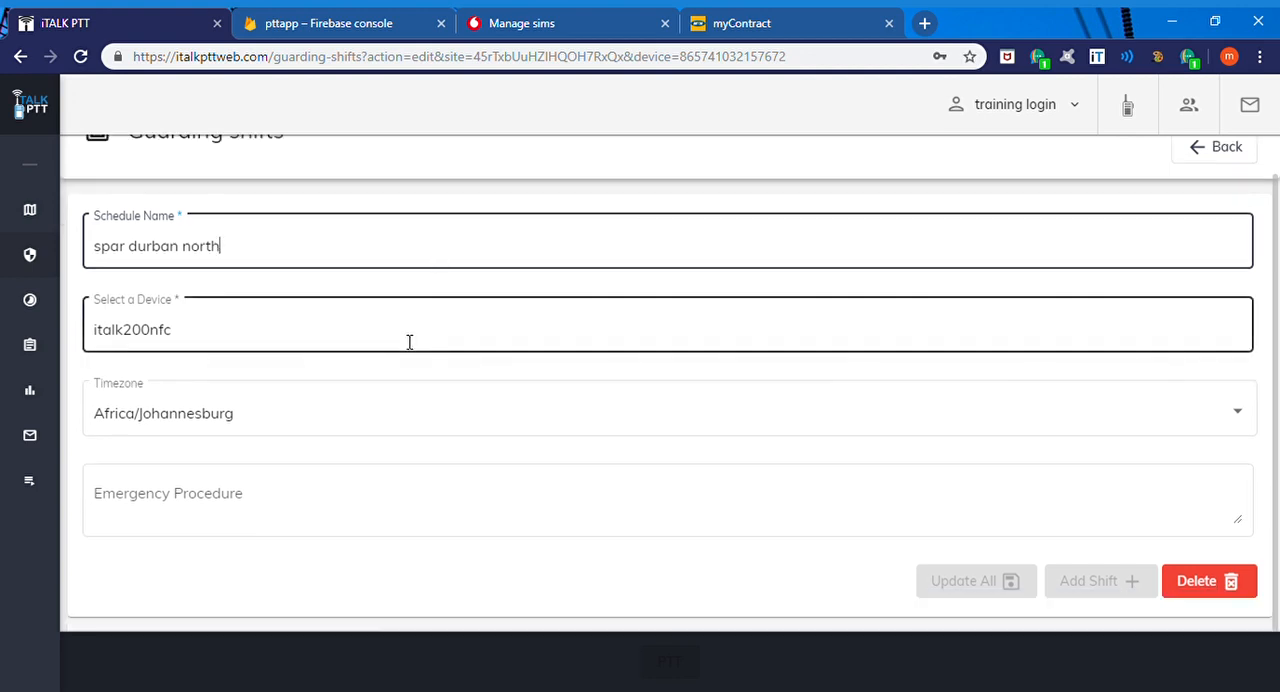
pyautogui.click(402, 415)
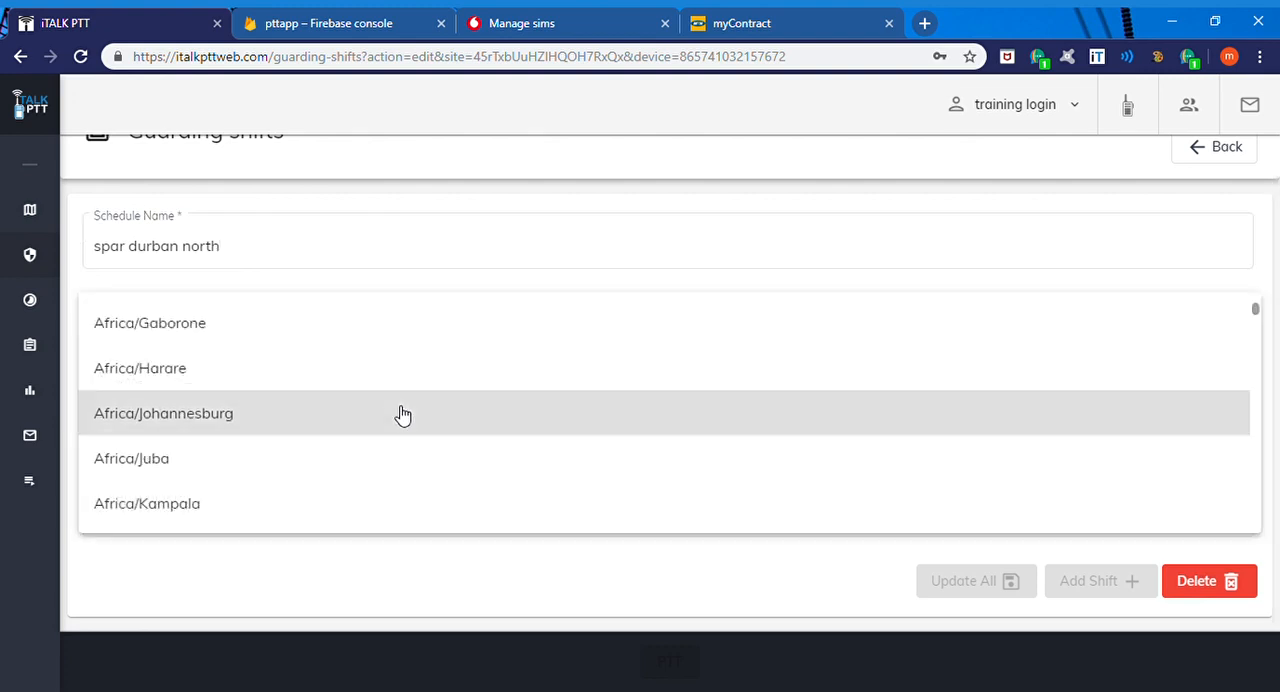
pyautogui.click(252, 419)
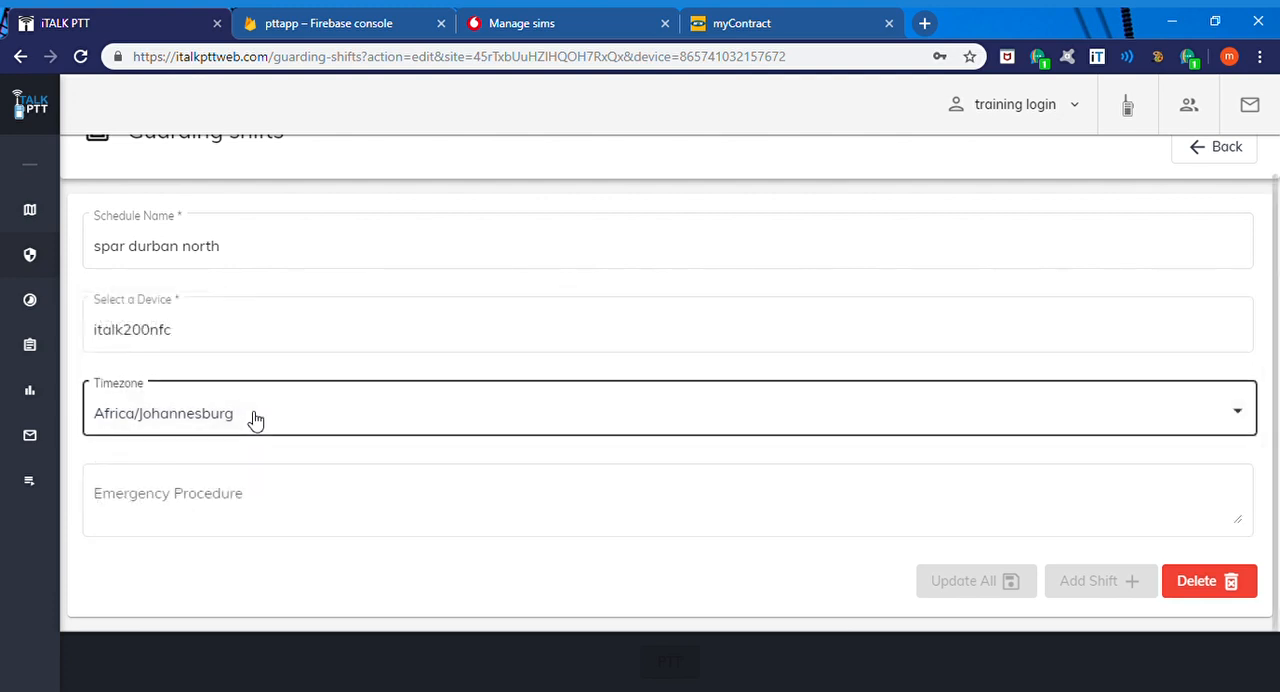
# Step: Enter "contact supervisor" as the schedule's emergency procedure
pyautogui.click(317, 497)
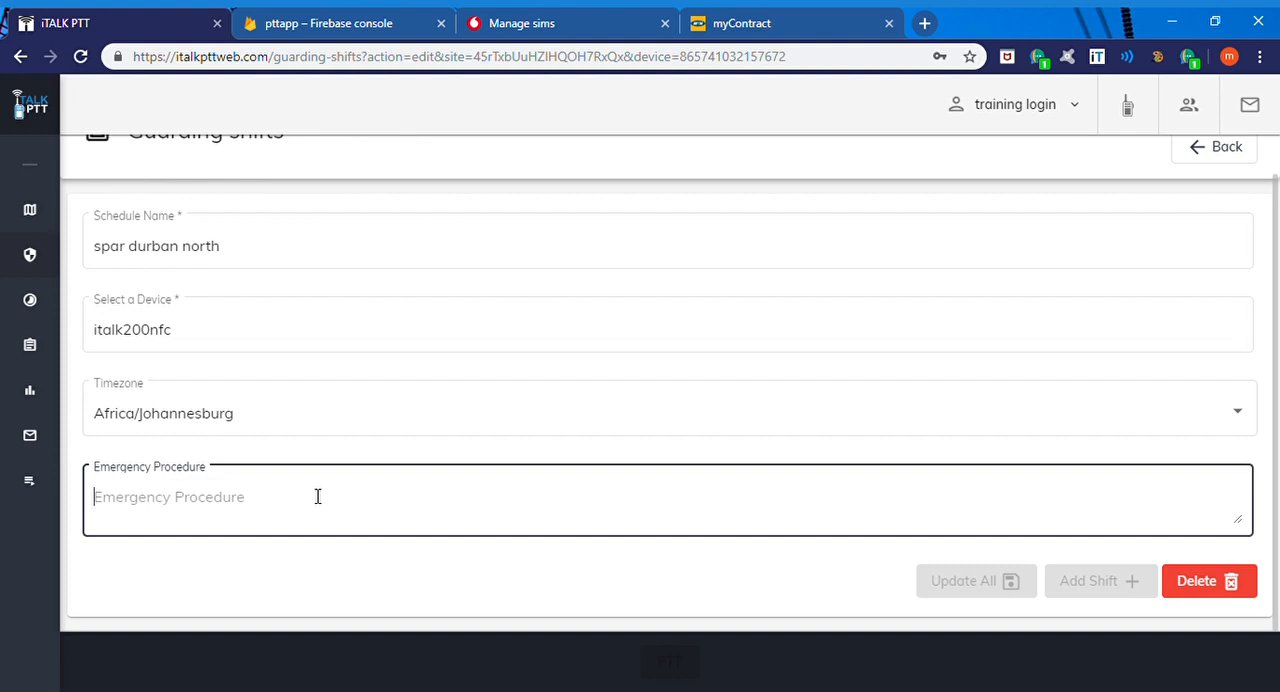
pyautogui.write('con')
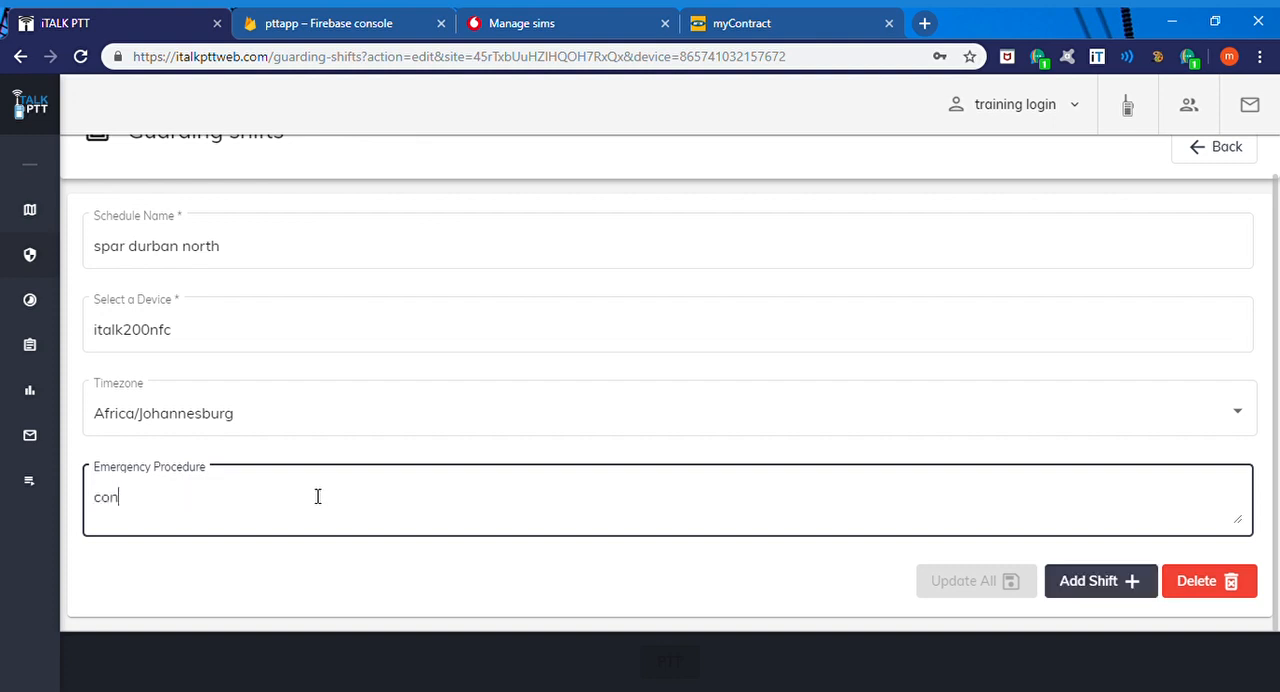
pyautogui.write('tact supervisor')
# Step: Add a shift named "day shift" with start time 06:00 and end time 18:00
pyautogui.click(1113, 591)
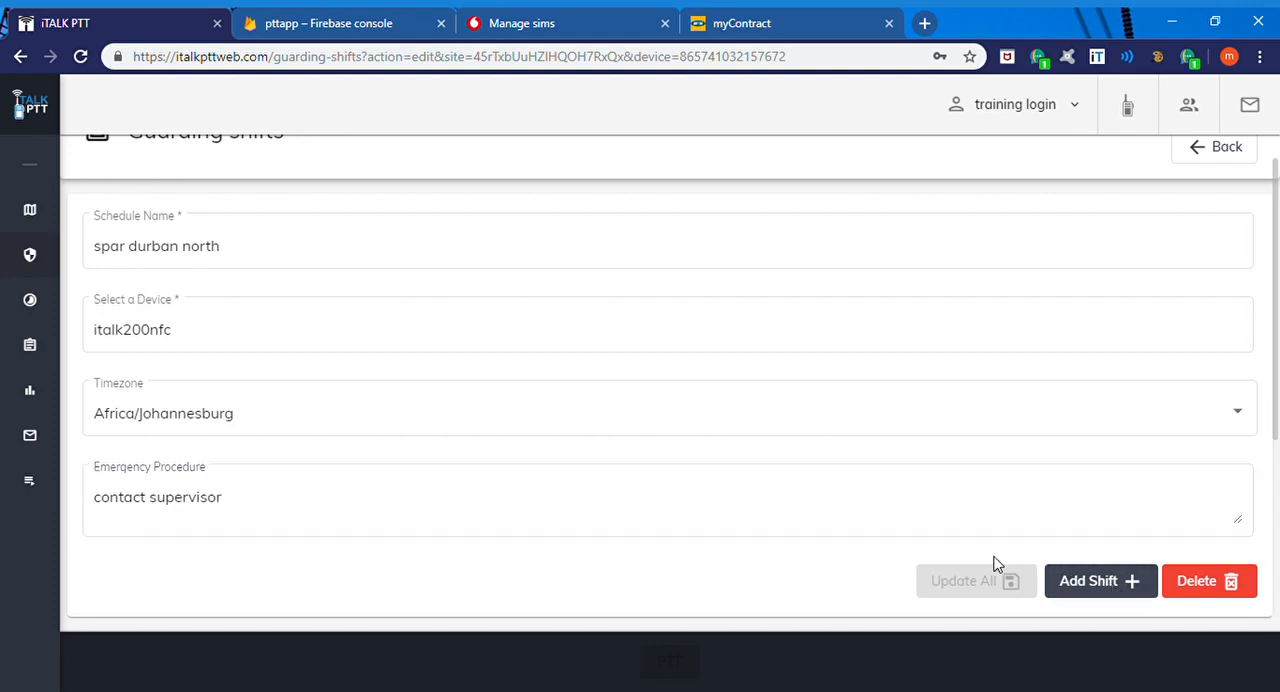
pyautogui.scroll(-3, 988, 555)
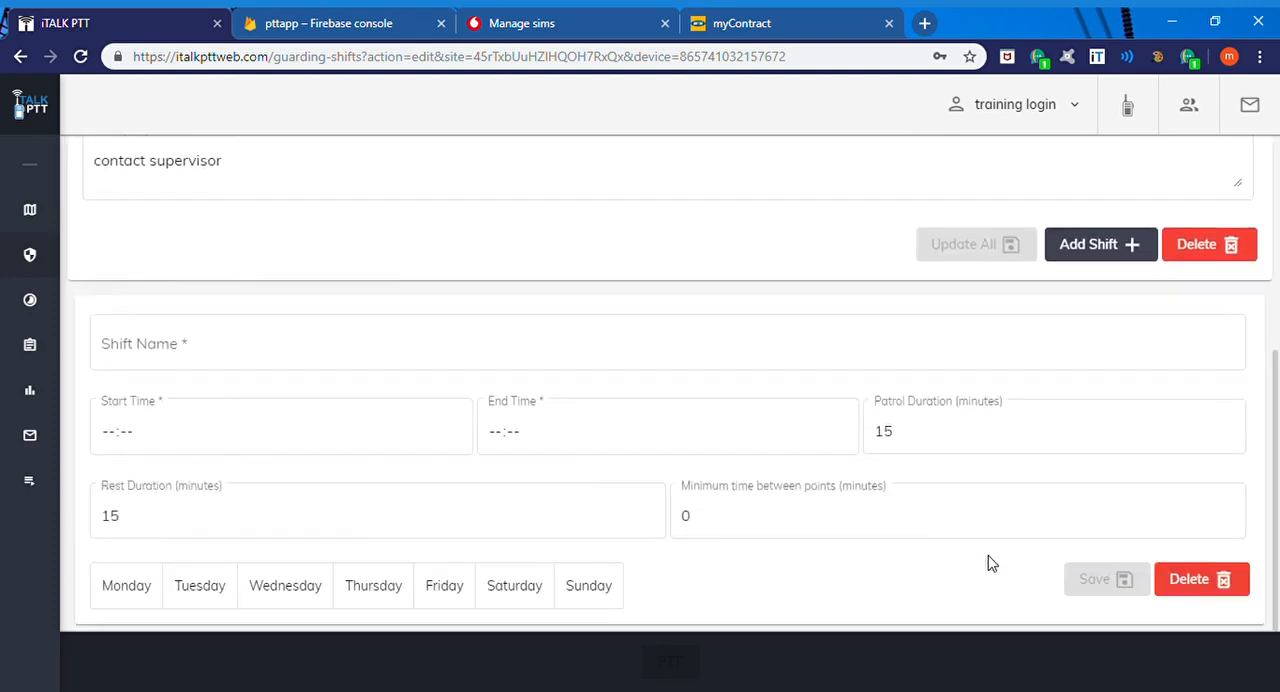
pyautogui.click(503, 364)
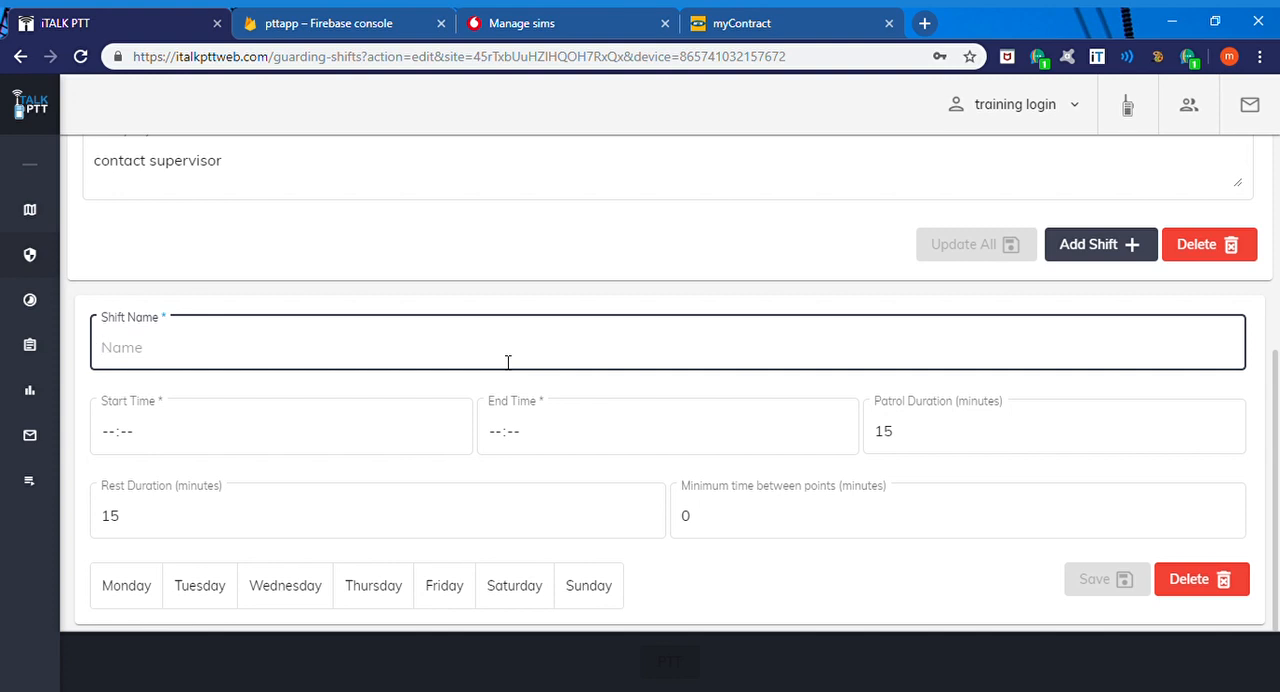
pyautogui.write('day shift')
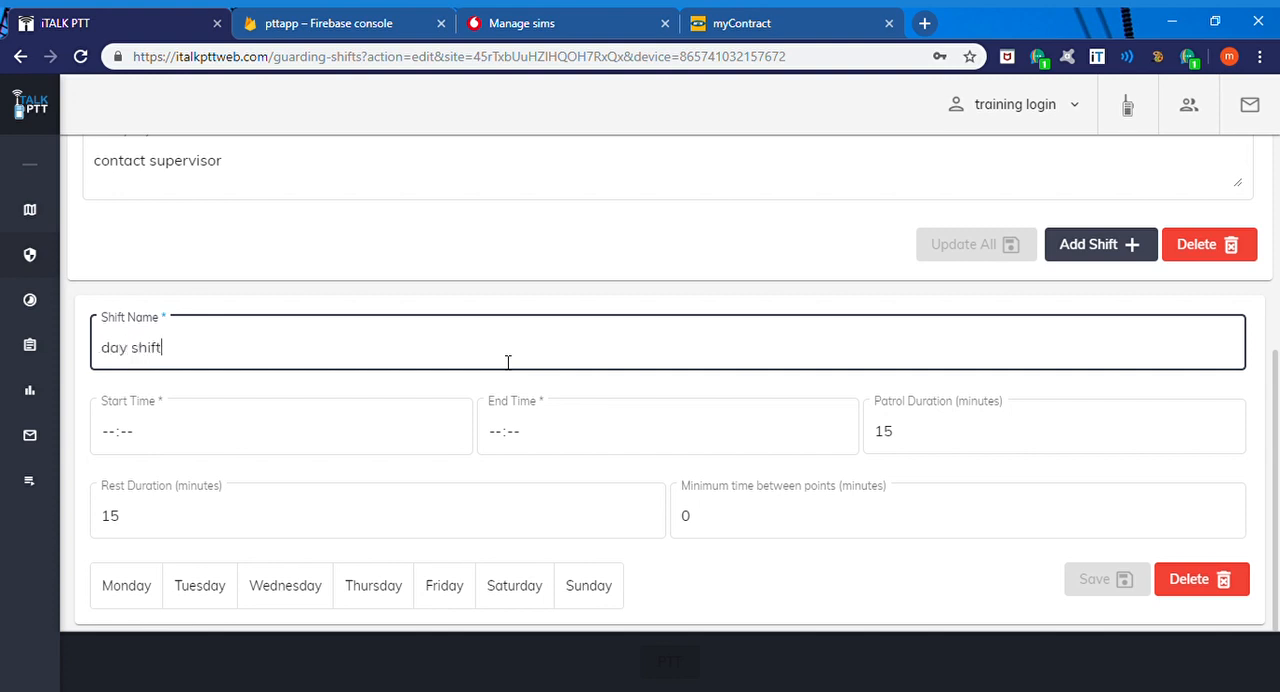
pyautogui.click(108, 440)
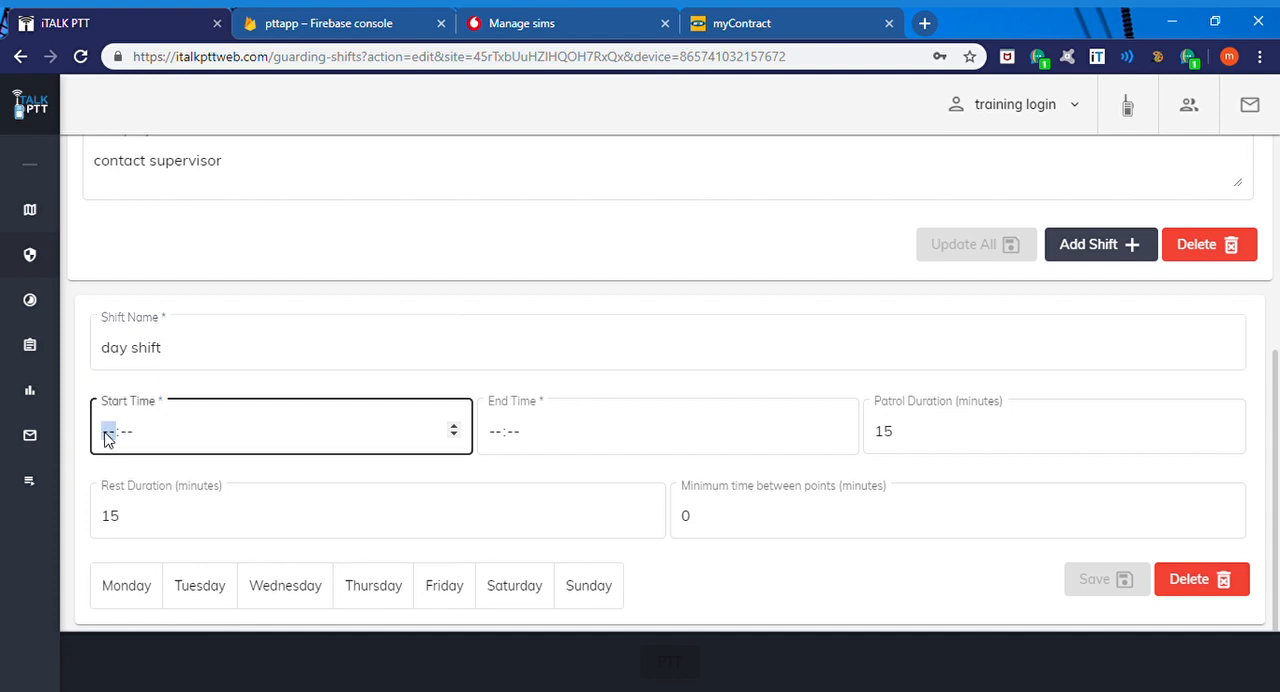
pyautogui.write('06:00')
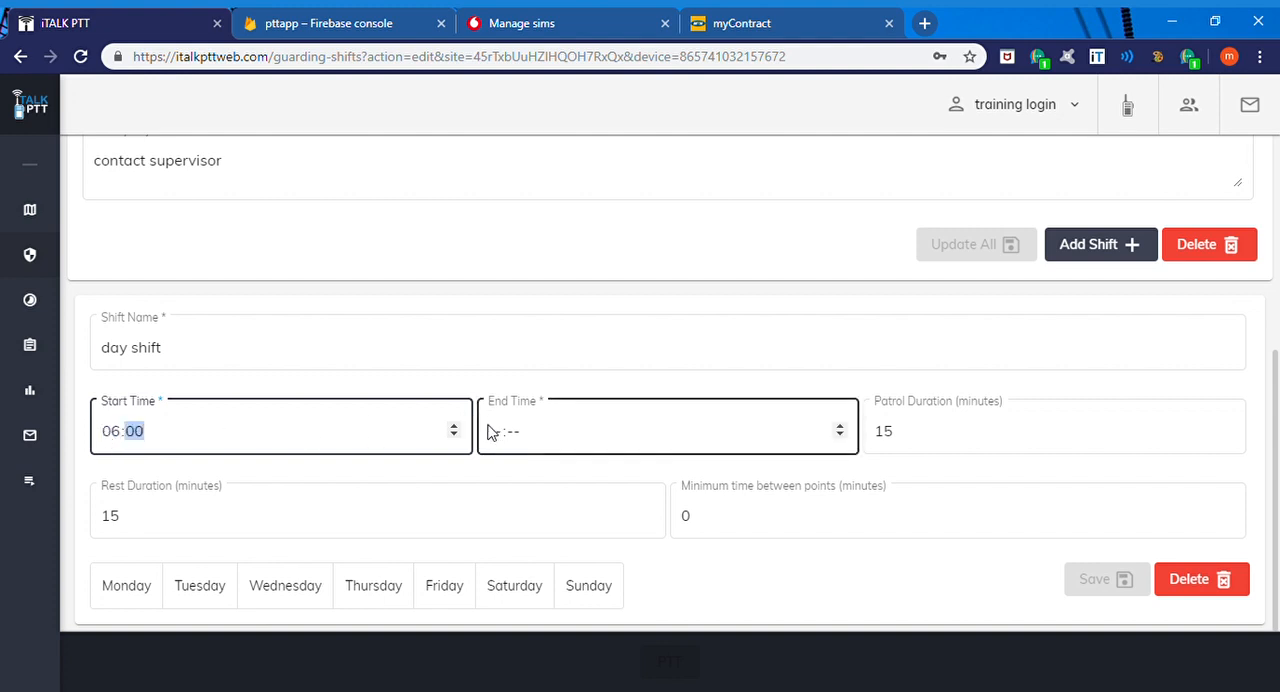
pyautogui.click(490, 432)
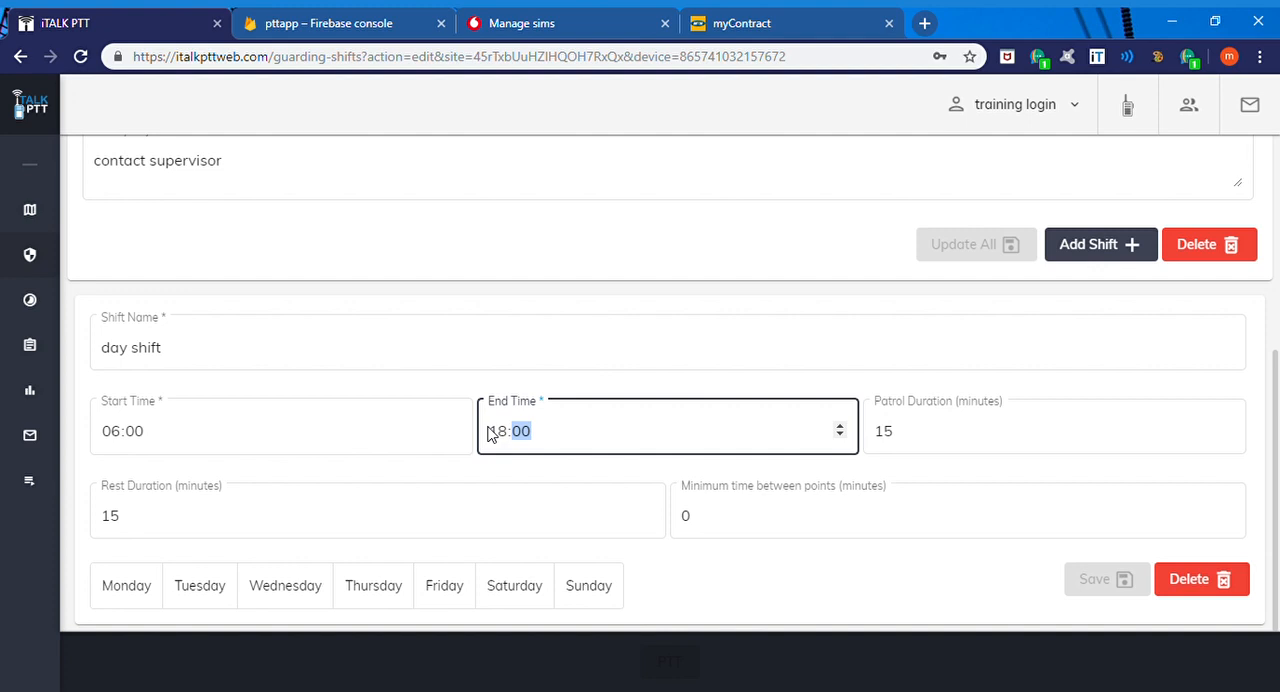
# Step: Set both the patrol duration and the rest duration of the day shift to 60 minutes
pyautogui.click(913, 435)
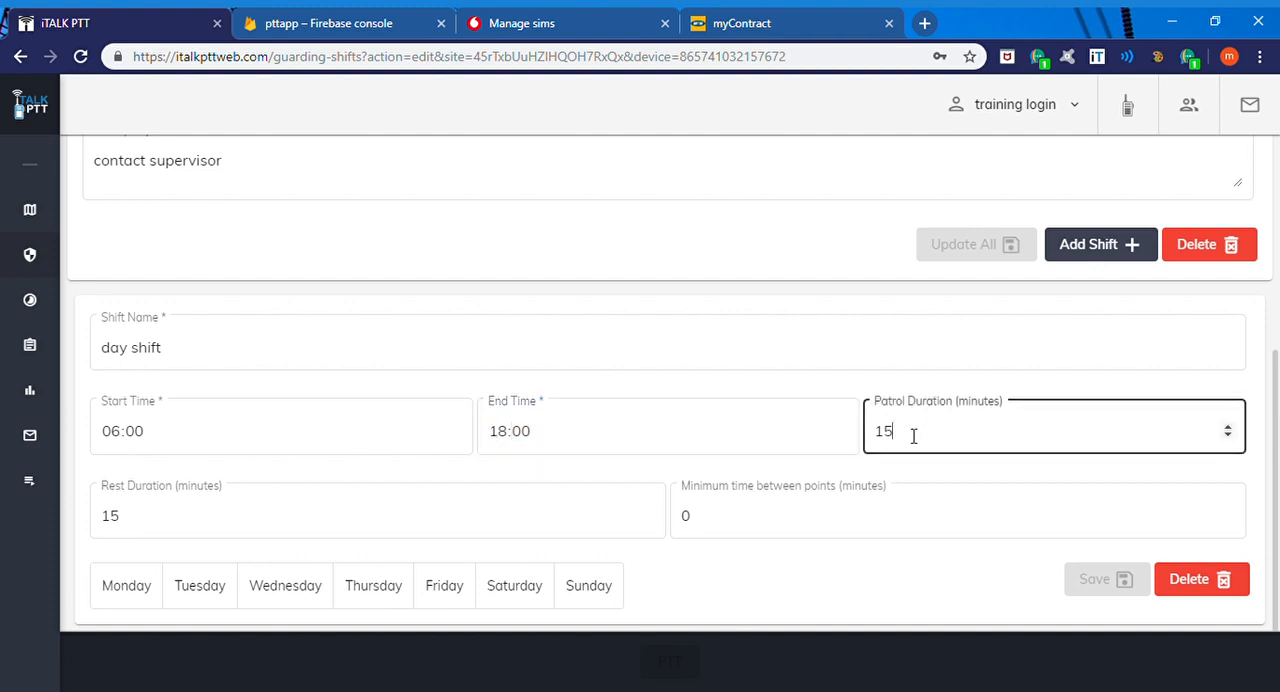
pyautogui.press('BackSpace')
pyautogui.press('BackSpace')
pyautogui.write('1')
pyautogui.press('BackSpace')
pyautogui.write('60')
pyautogui.click(128, 517)
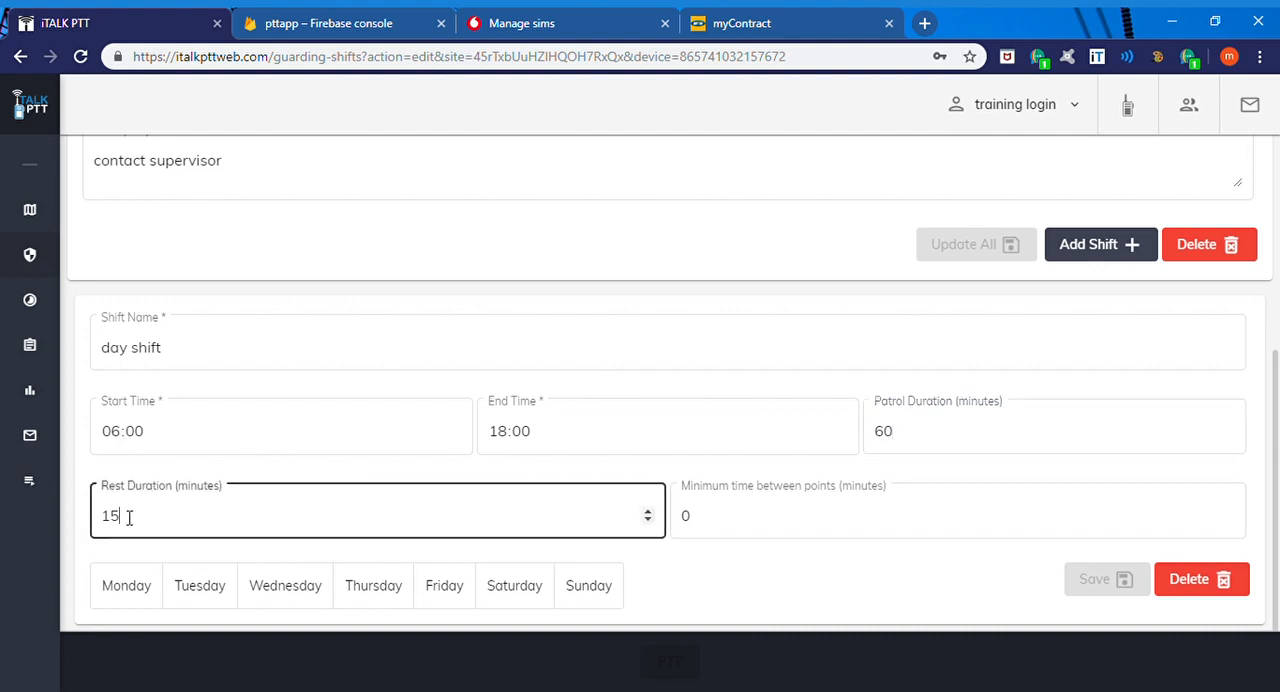
pyautogui.press('BackSpace')
pyautogui.press('BackSpace')
pyautogui.write('60')
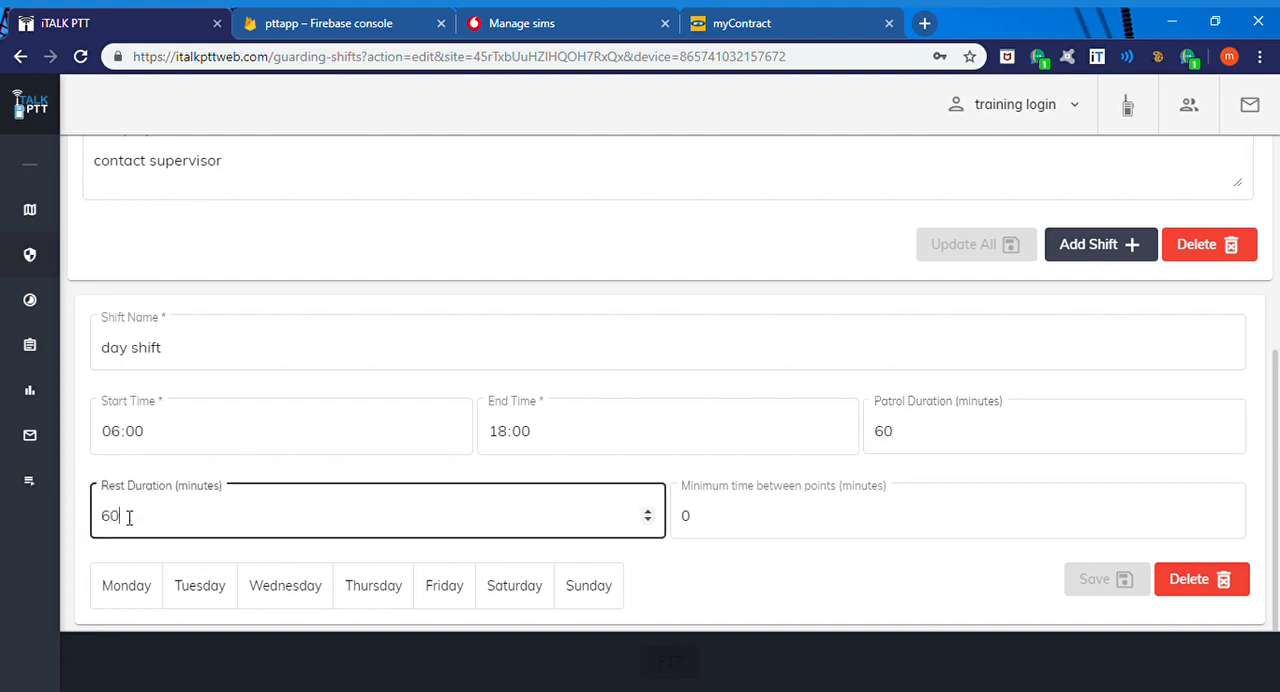
# Step: Set the day shift's minimum time between points to 5 minutes
pyautogui.click(690, 514)
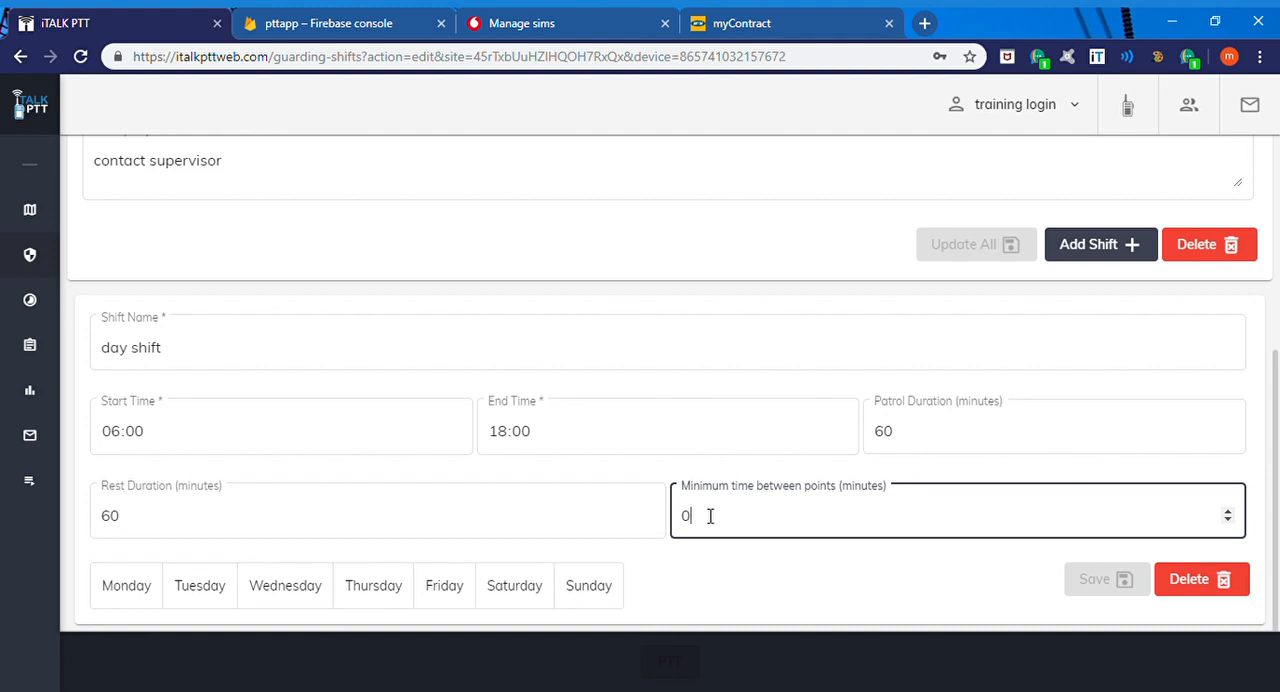
pyautogui.press('BackSpace')
pyautogui.write('5')
pyautogui.press('BackSpace')
pyautogui.write('1')
pyautogui.press('BackSpace')
pyautogui.write('5')
# Step: Assign the day shift to every day from Monday to Sunday and save the shift
pyautogui.click(152, 598)
pyautogui.click(192, 594)
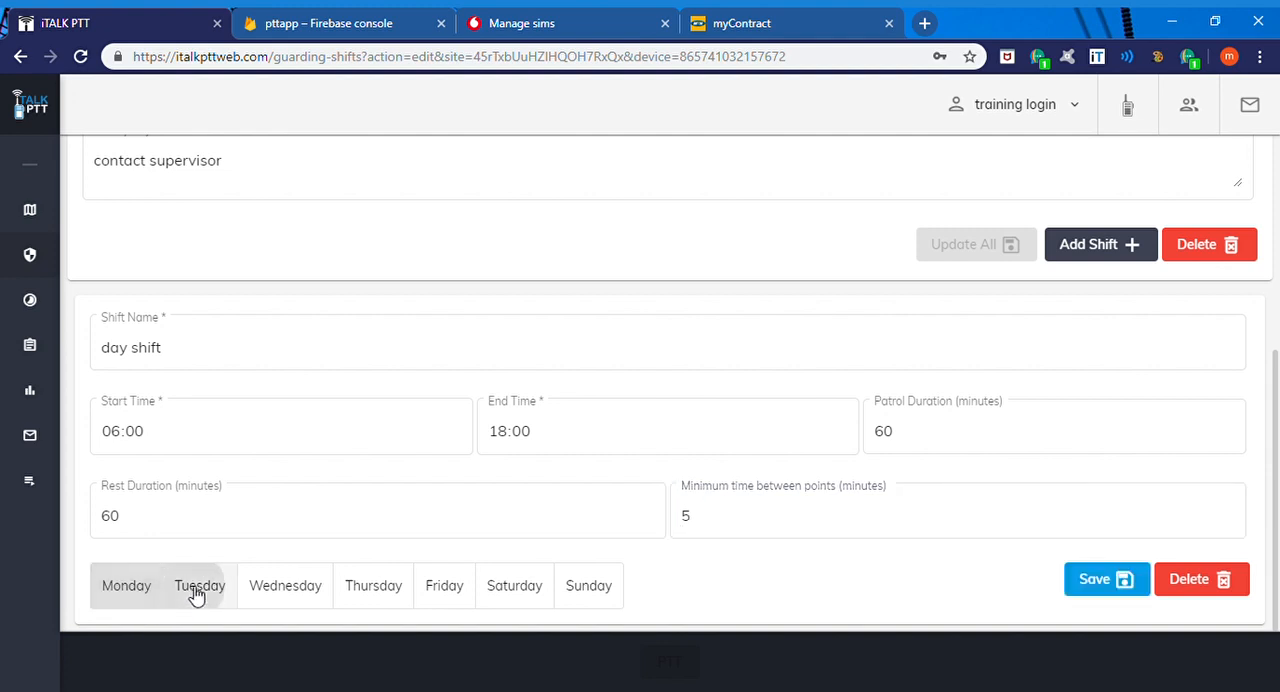
pyautogui.click(277, 595)
pyautogui.click(346, 597)
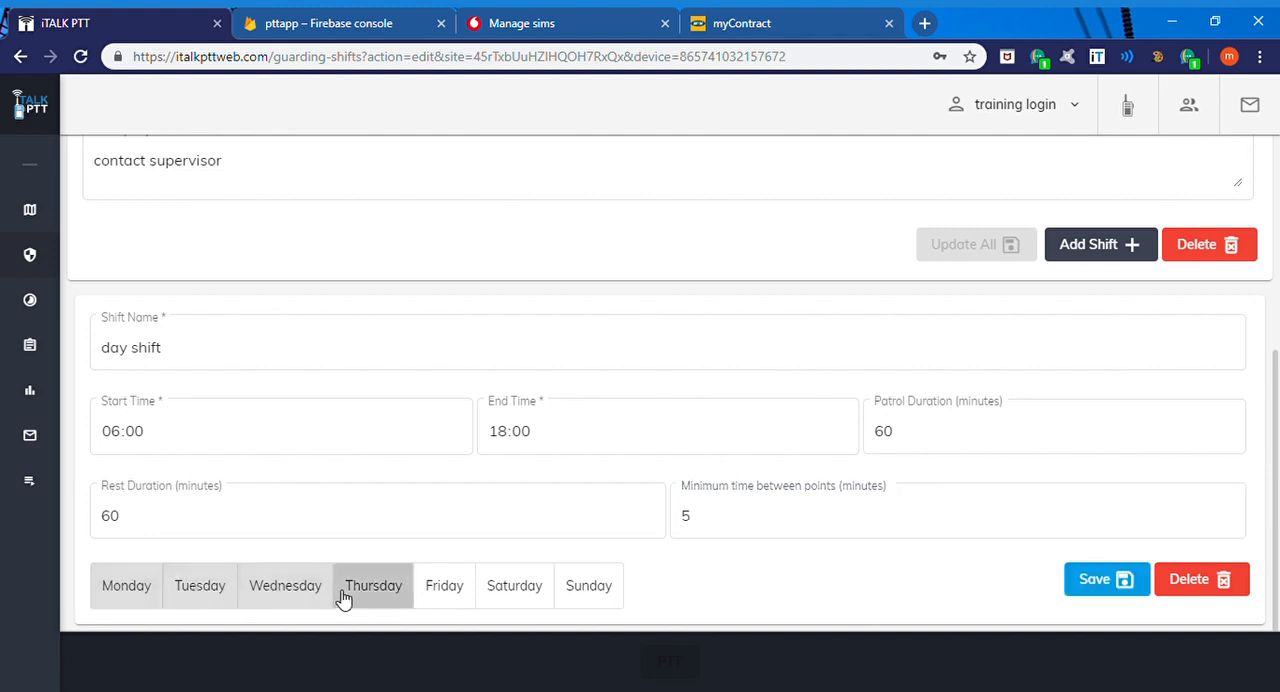
pyautogui.click(437, 593)
pyautogui.click(521, 587)
pyautogui.click(585, 587)
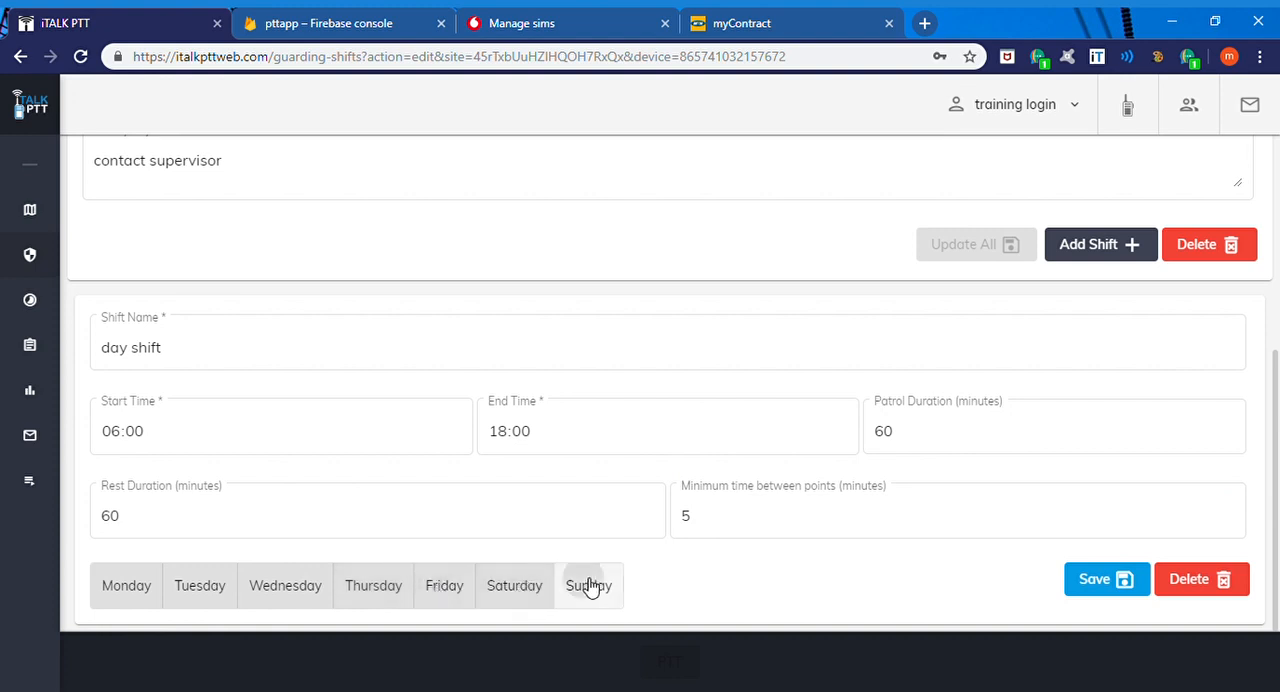
pyautogui.click(1077, 590)
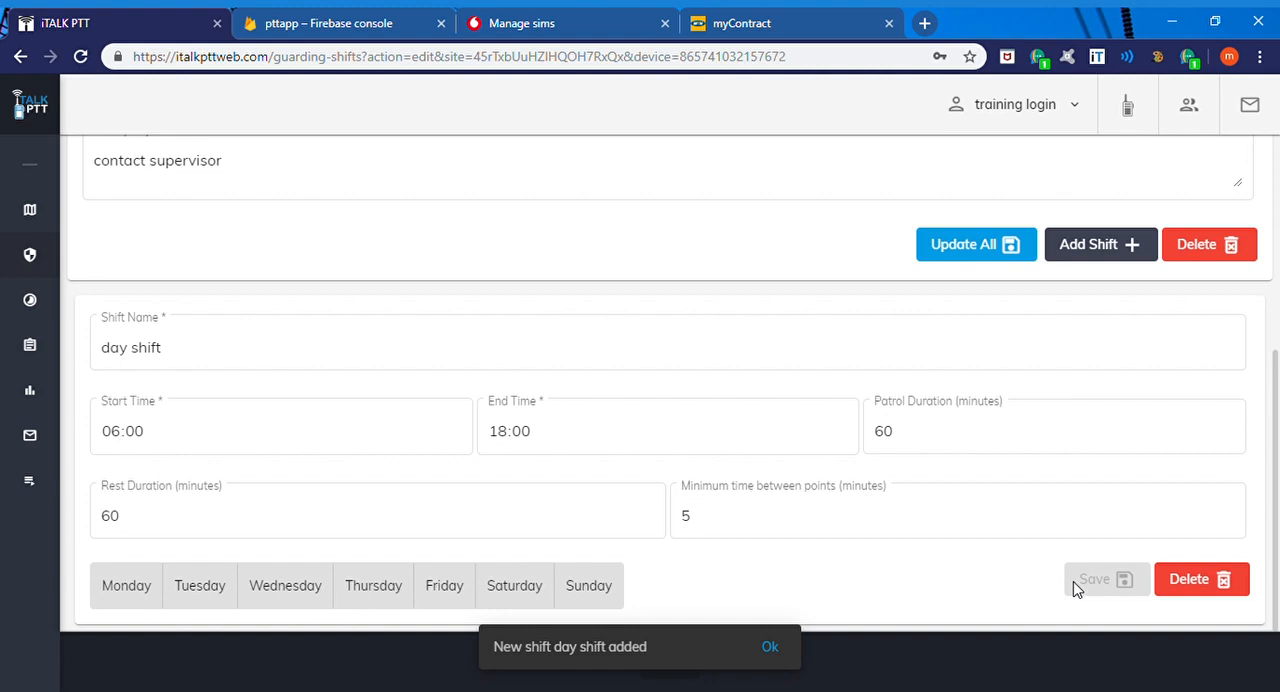
# Step: Add a shift named "night shift" with start time 18:00 and end time 06:00
pyautogui.click(1118, 249)
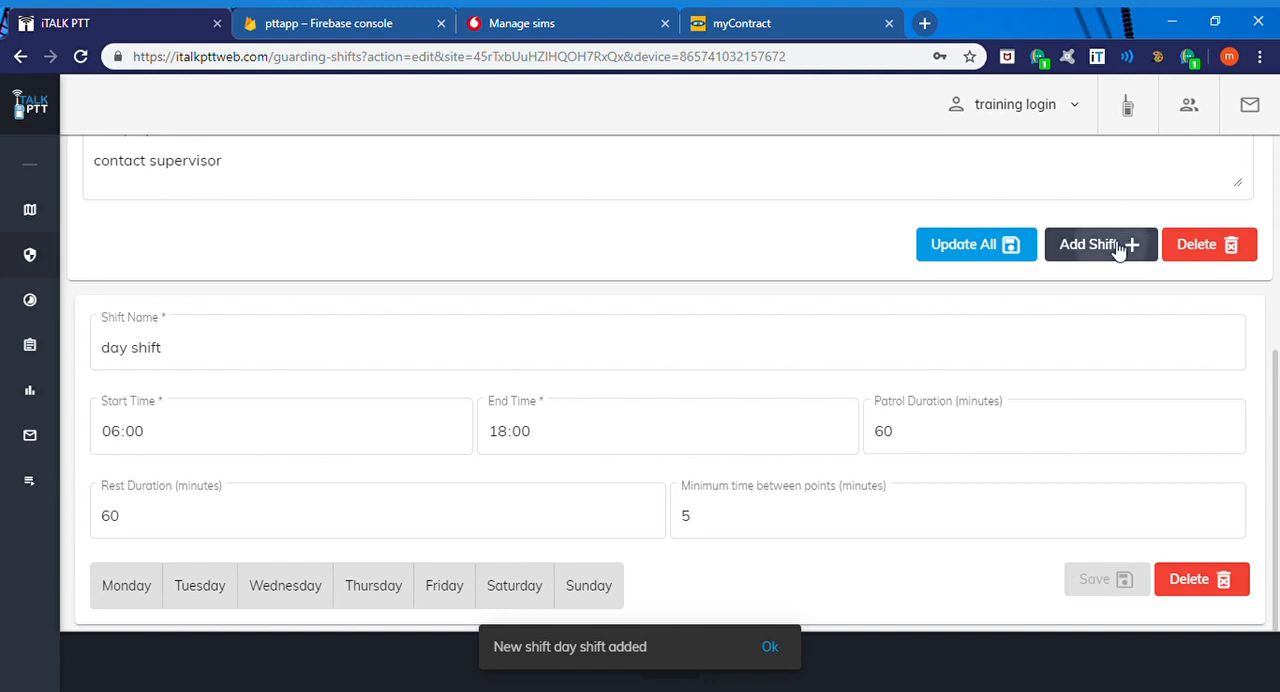
pyautogui.click(308, 346)
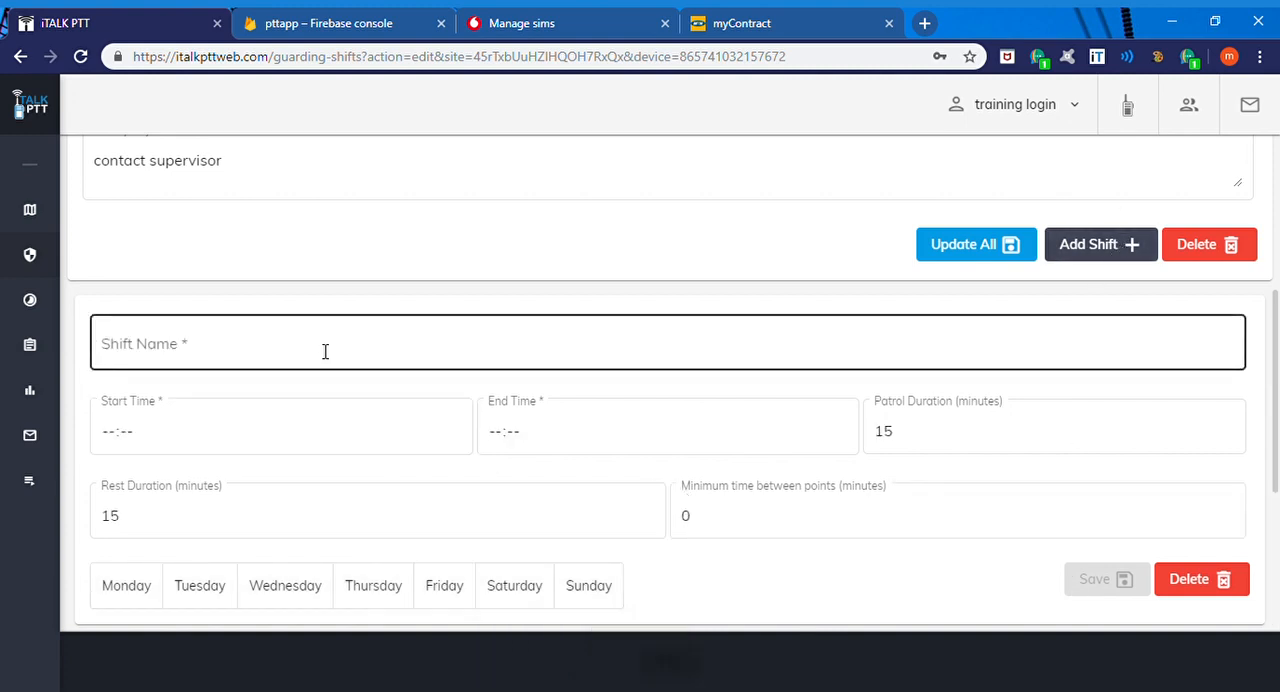
pyautogui.write('nig')
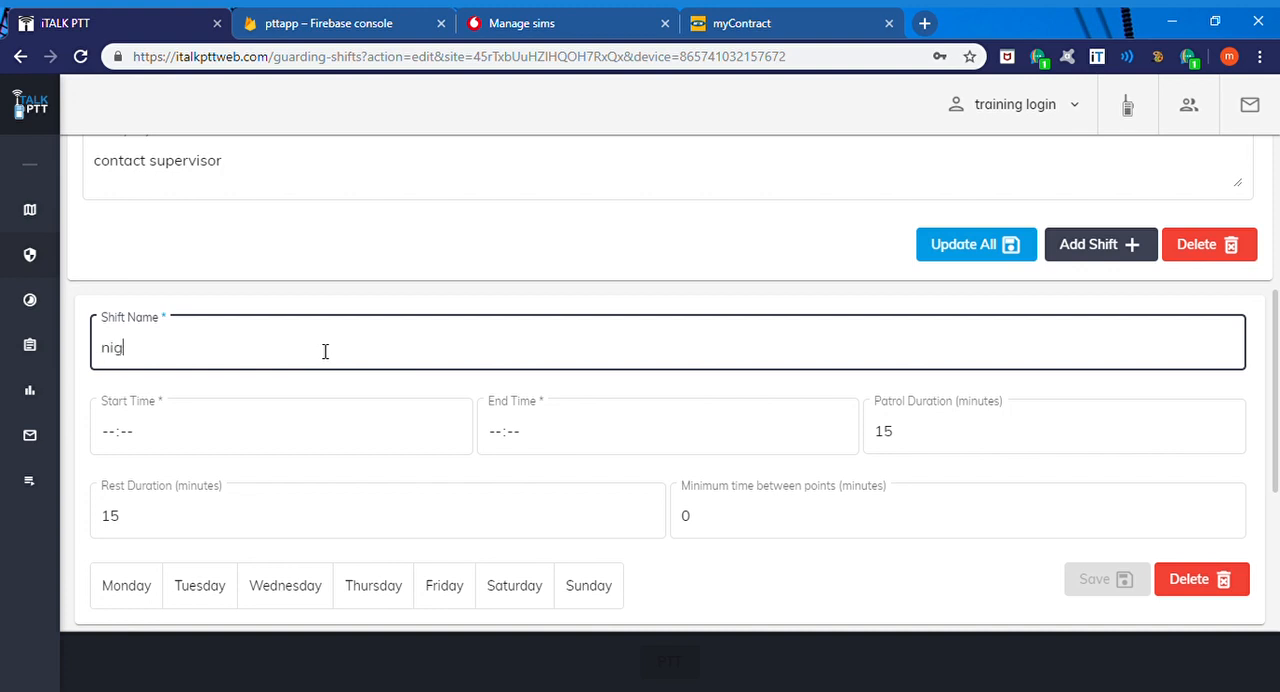
pyautogui.write('ht shift')
pyautogui.click(183, 418)
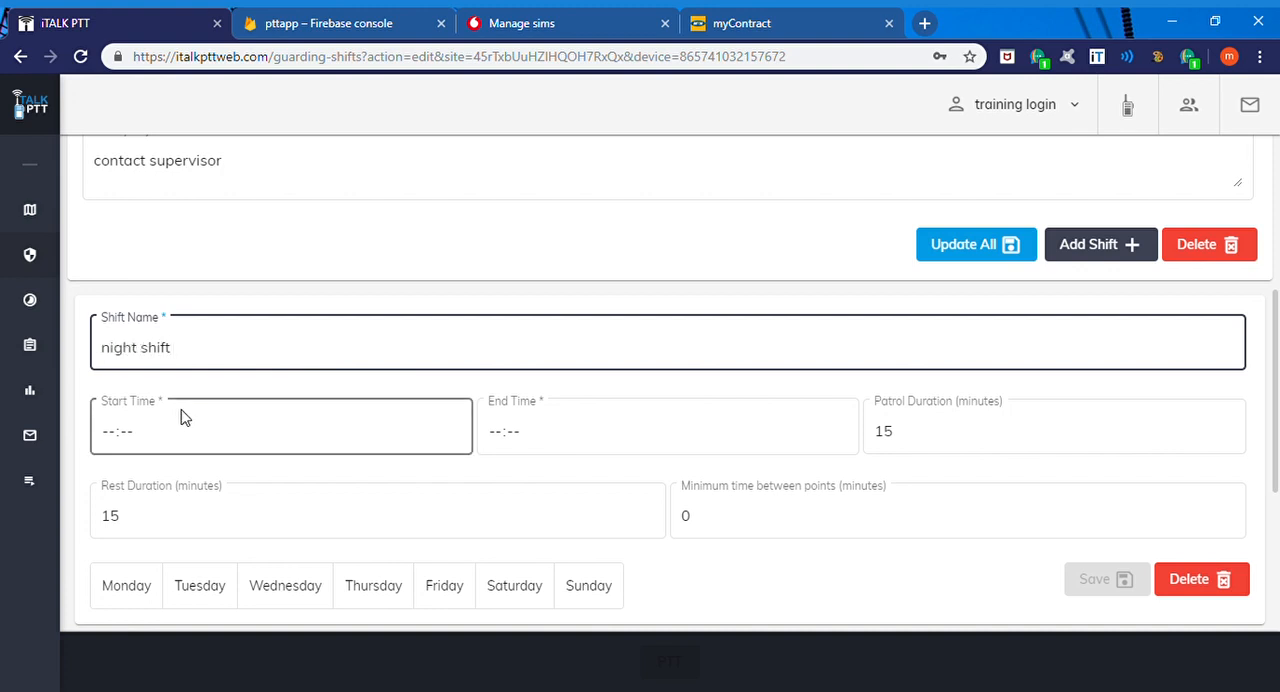
pyautogui.click(110, 431)
pyautogui.write('1800')
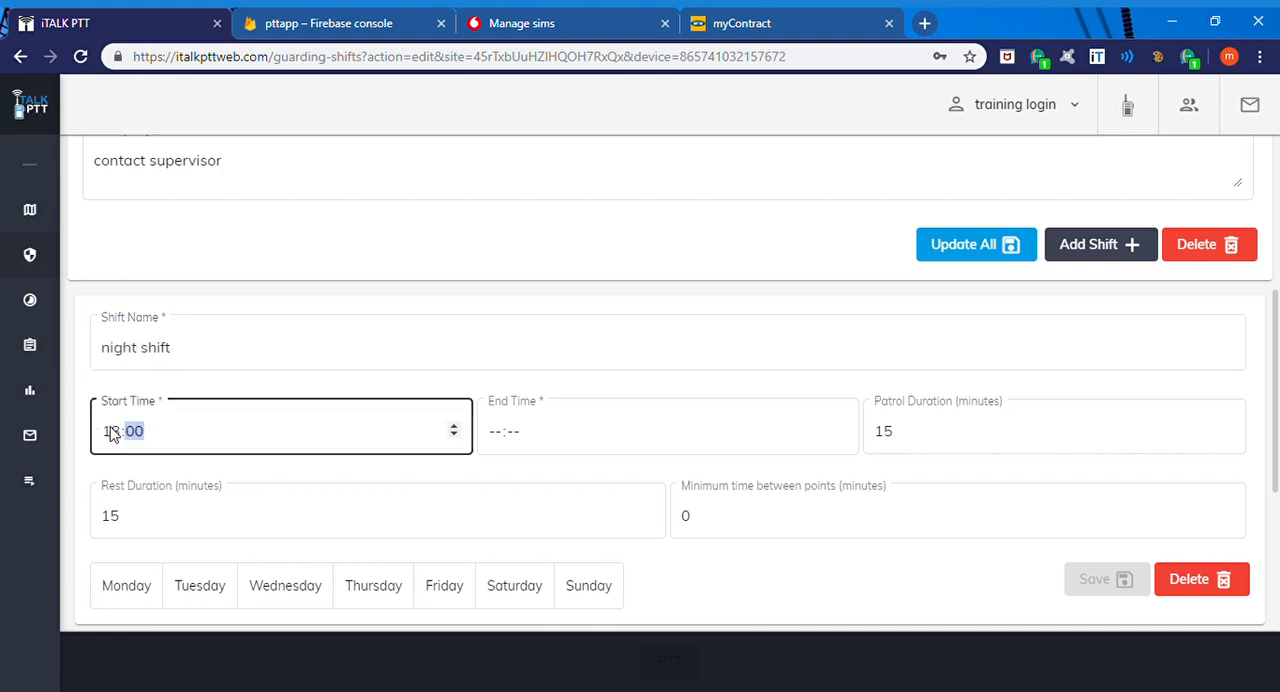
pyautogui.click(500, 431)
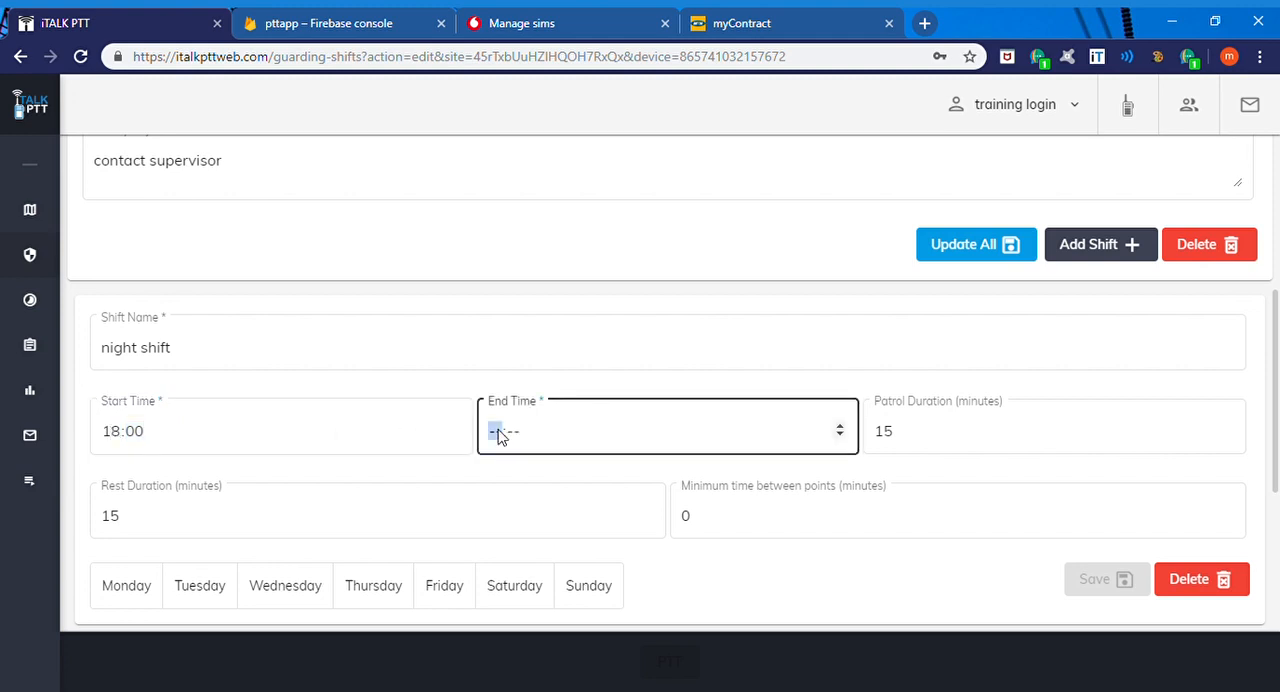
pyautogui.write('06:00')
# Step: Set the night shift's patrol duration and rest duration to 60 minutes each
pyautogui.click(962, 440)
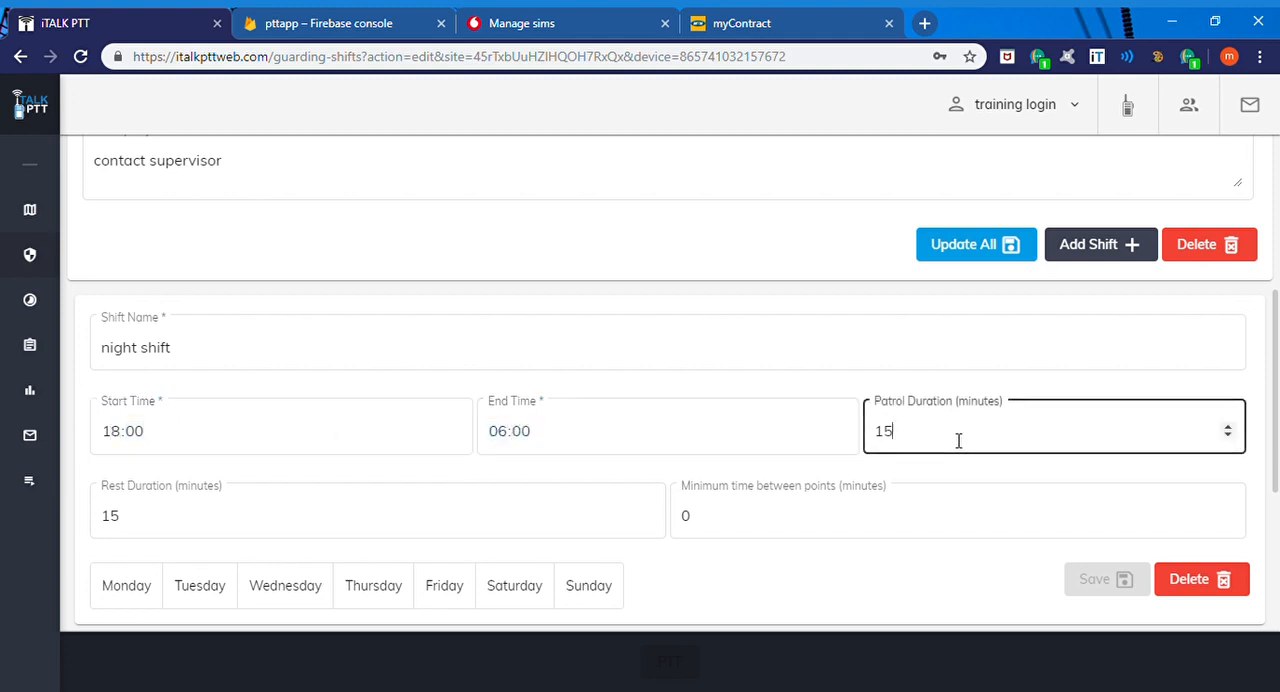
pyautogui.press('BackSpace')
pyautogui.press('BackSpace')
pyautogui.write('60')
pyautogui.click(207, 528)
# Step: Set the night shift's minimum time between points to 5 minutes
pyautogui.press('BackSpace')
pyautogui.press('BackSpace')
pyautogui.write('60')
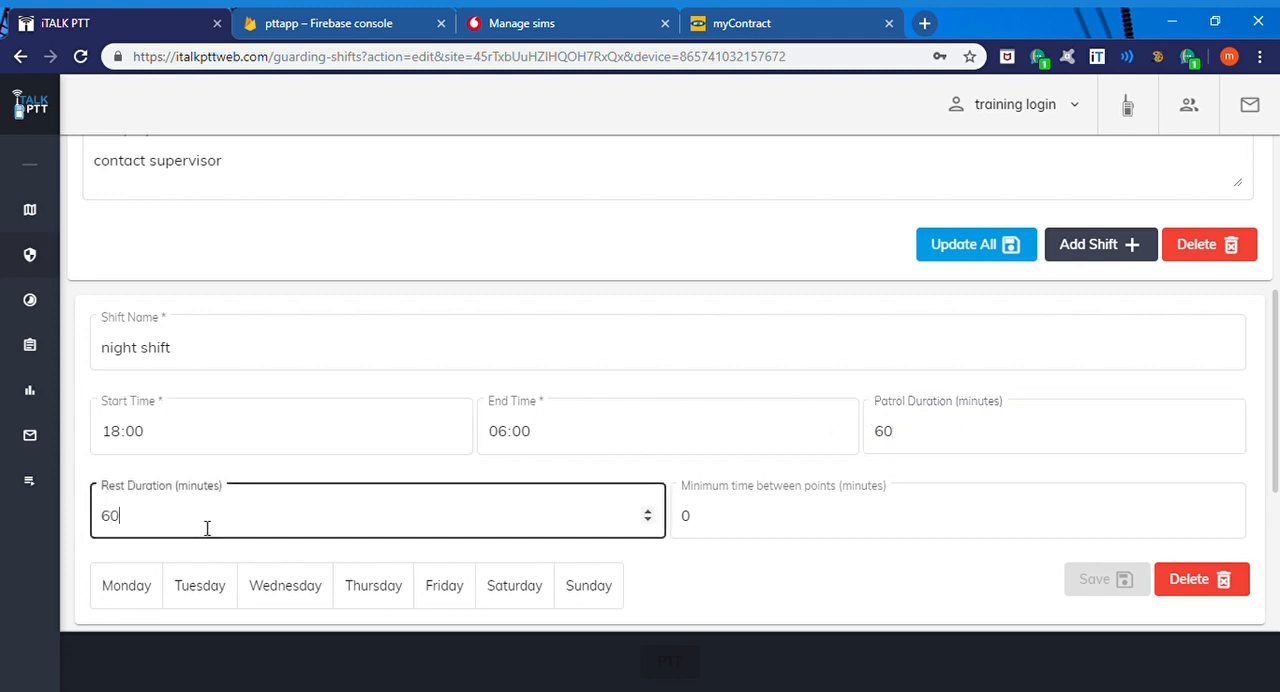
pyautogui.click(714, 515)
pyautogui.press('BackSpace')
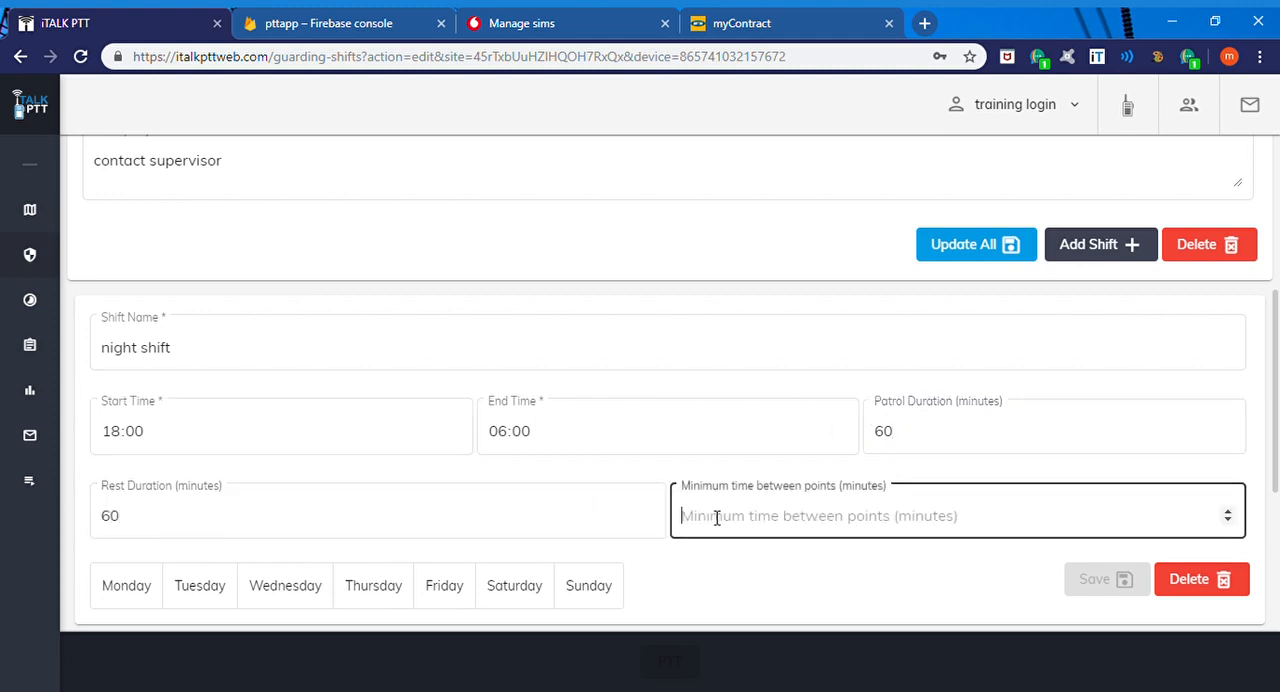
pyautogui.write('5')
# Step: Assign the night shift to every day from Monday to Sunday and save the shift
pyautogui.click(100, 591)
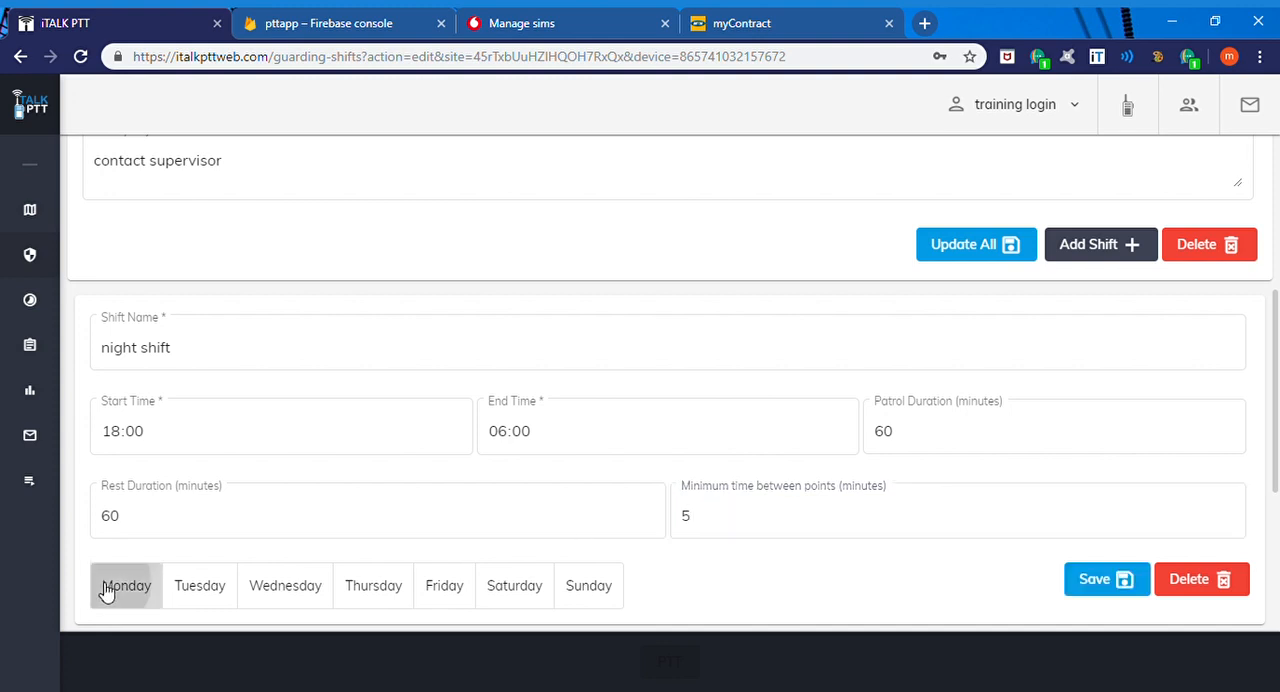
pyautogui.click(228, 591)
pyautogui.click(266, 588)
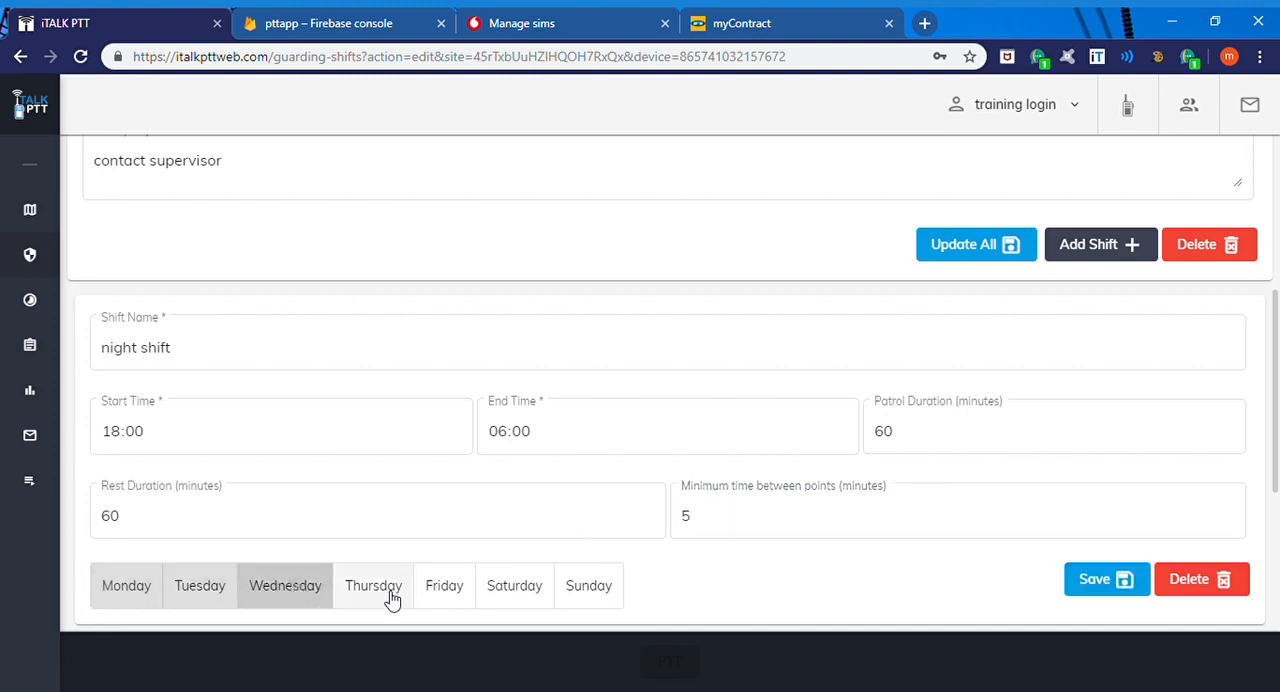
pyautogui.click(391, 596)
pyautogui.click(436, 595)
pyautogui.click(530, 598)
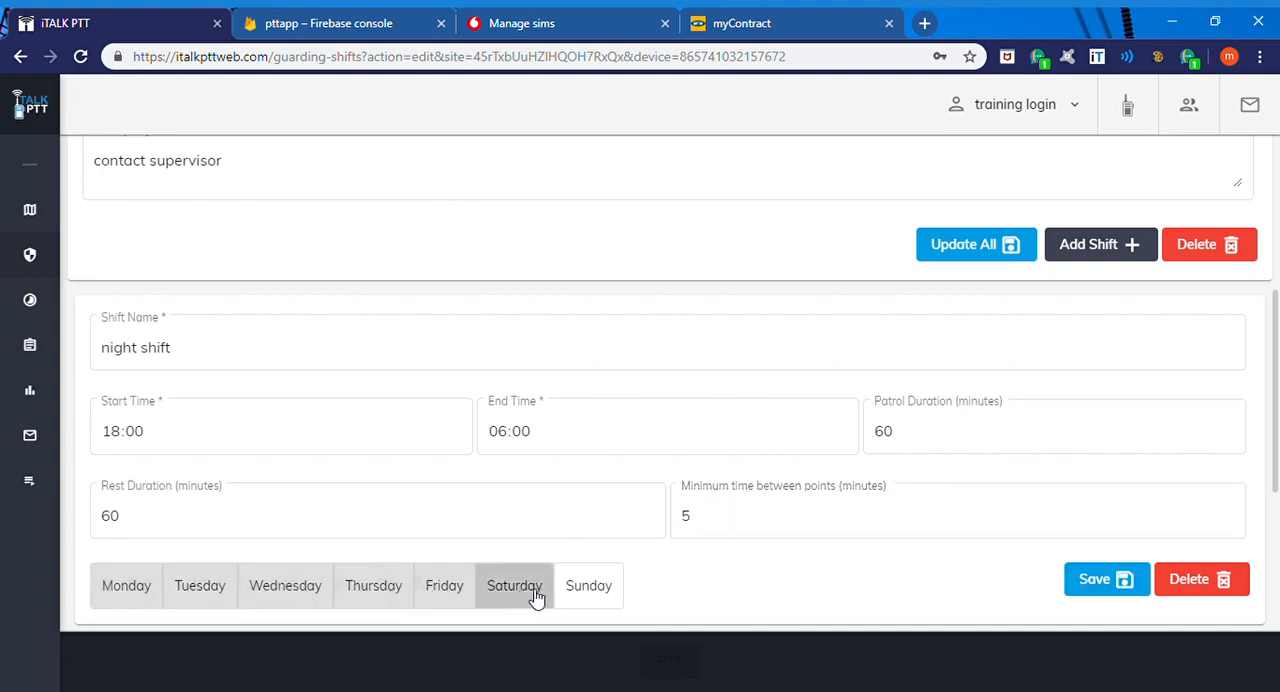
pyautogui.click(576, 593)
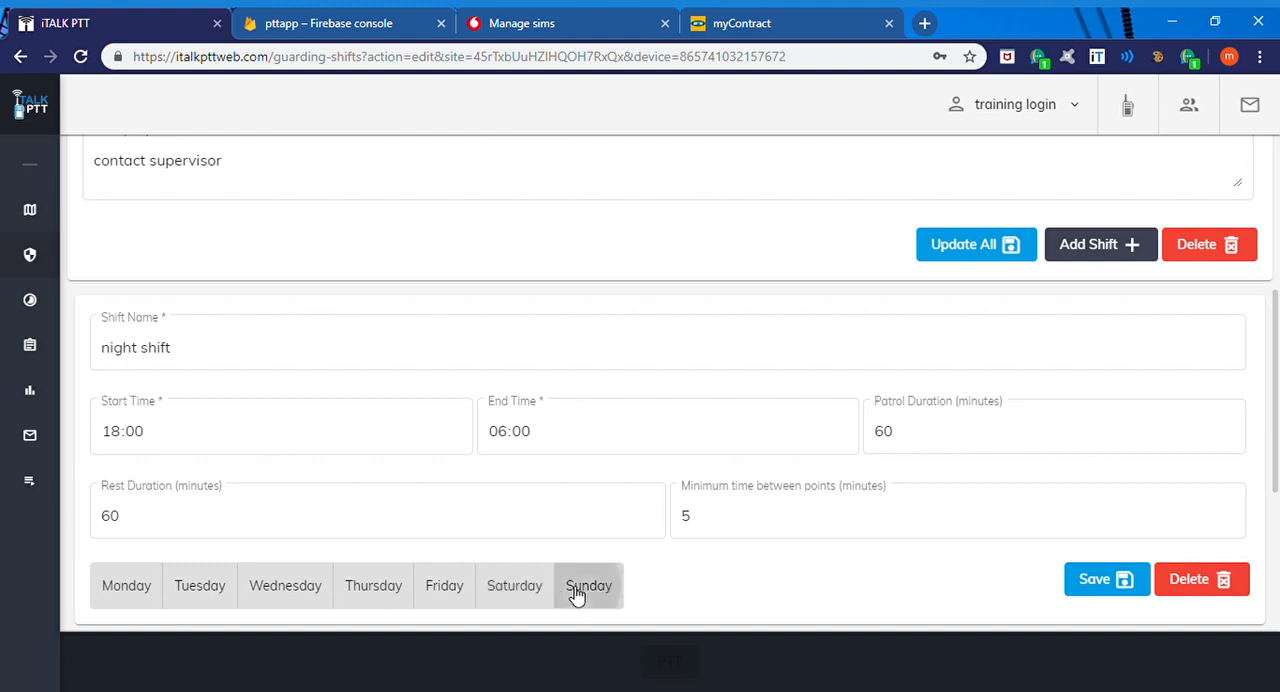
pyautogui.click(1097, 588)
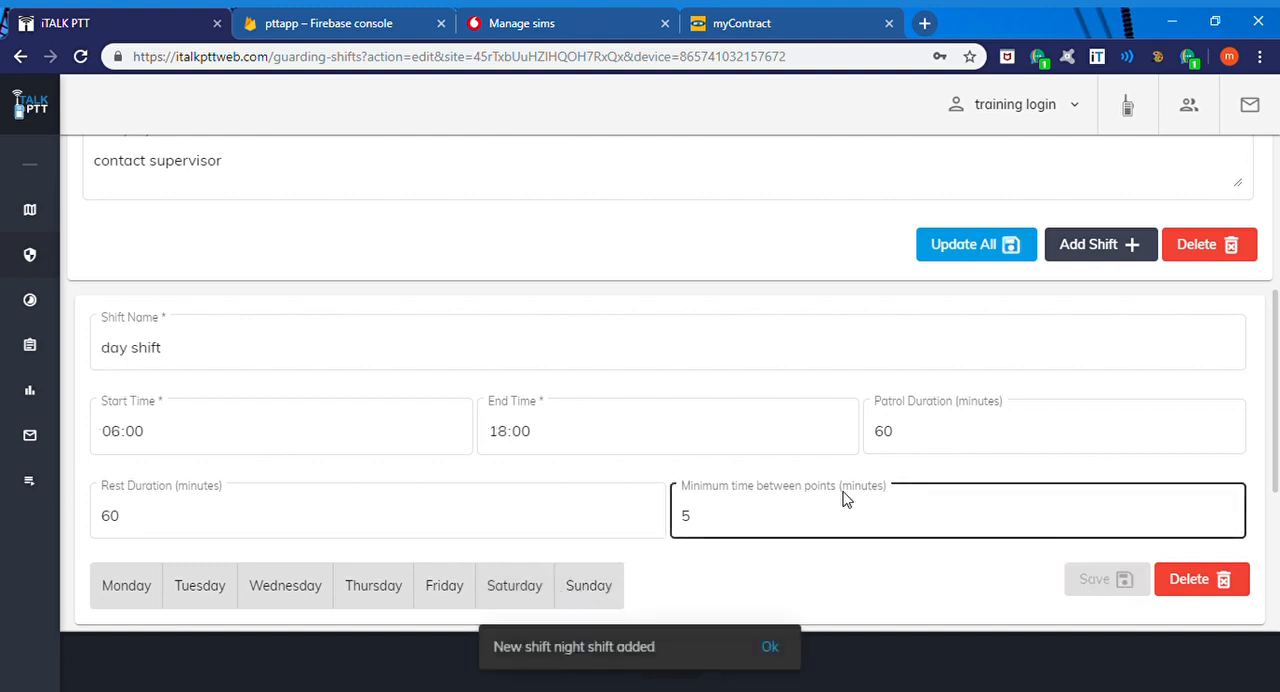
# Step: Review the day and night shift entries and update all of the site's schedule settings
pyautogui.scroll(-1, 843, 499)
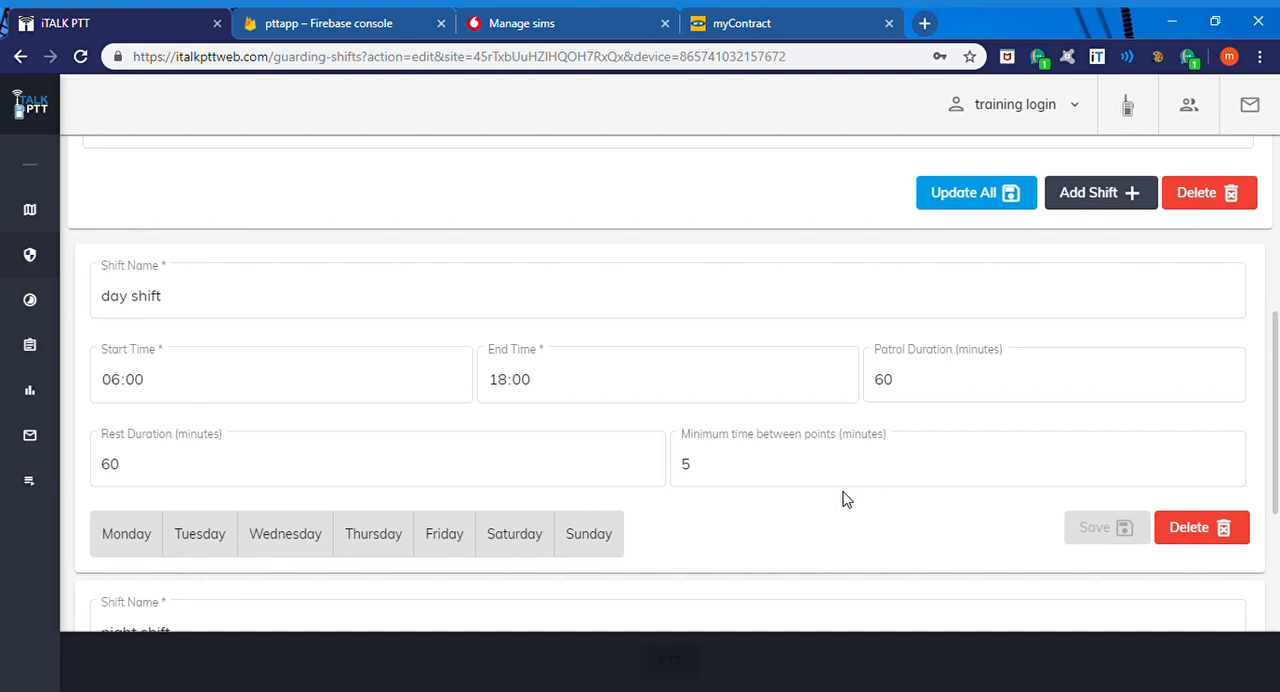
pyautogui.scroll(-3, 843, 498)
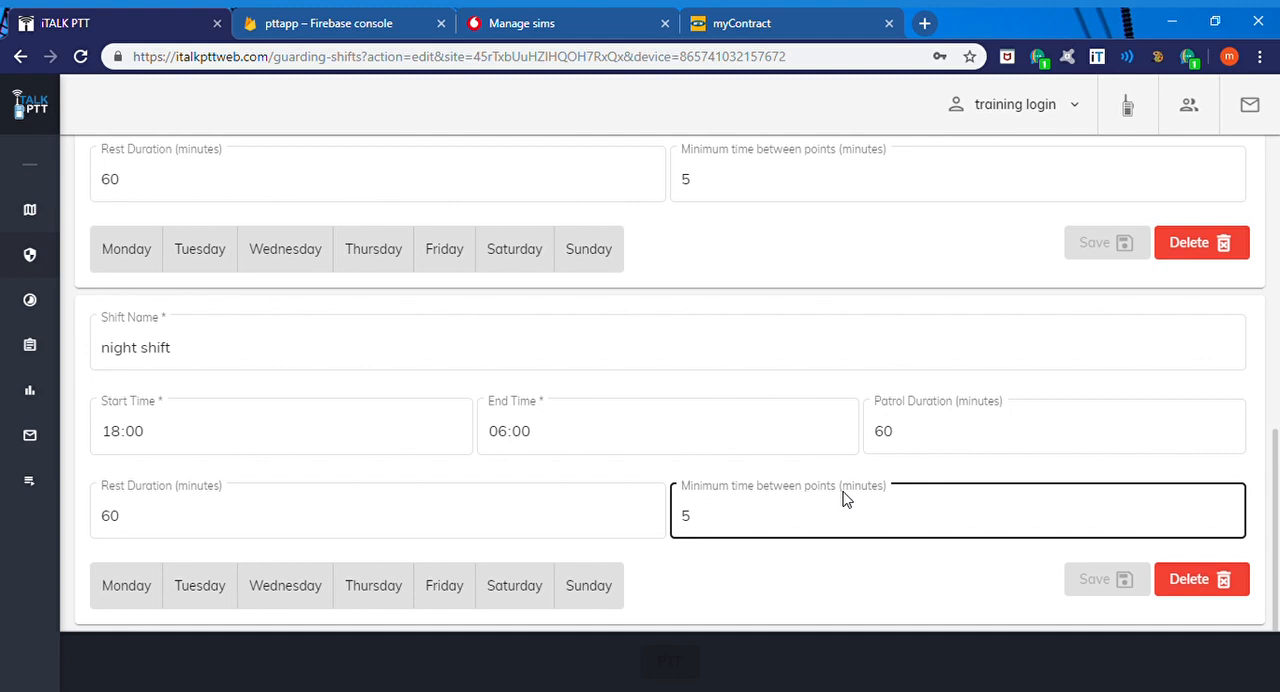
pyautogui.scroll(3, 843, 498)
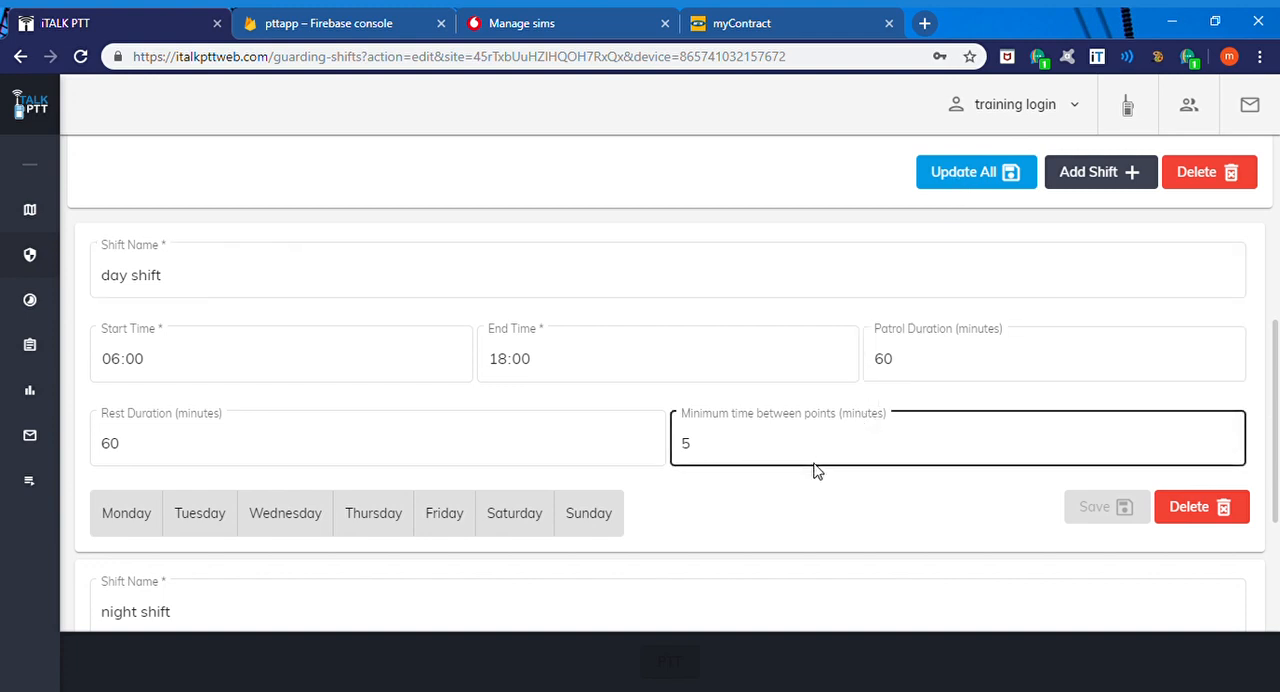
pyautogui.click(975, 188)
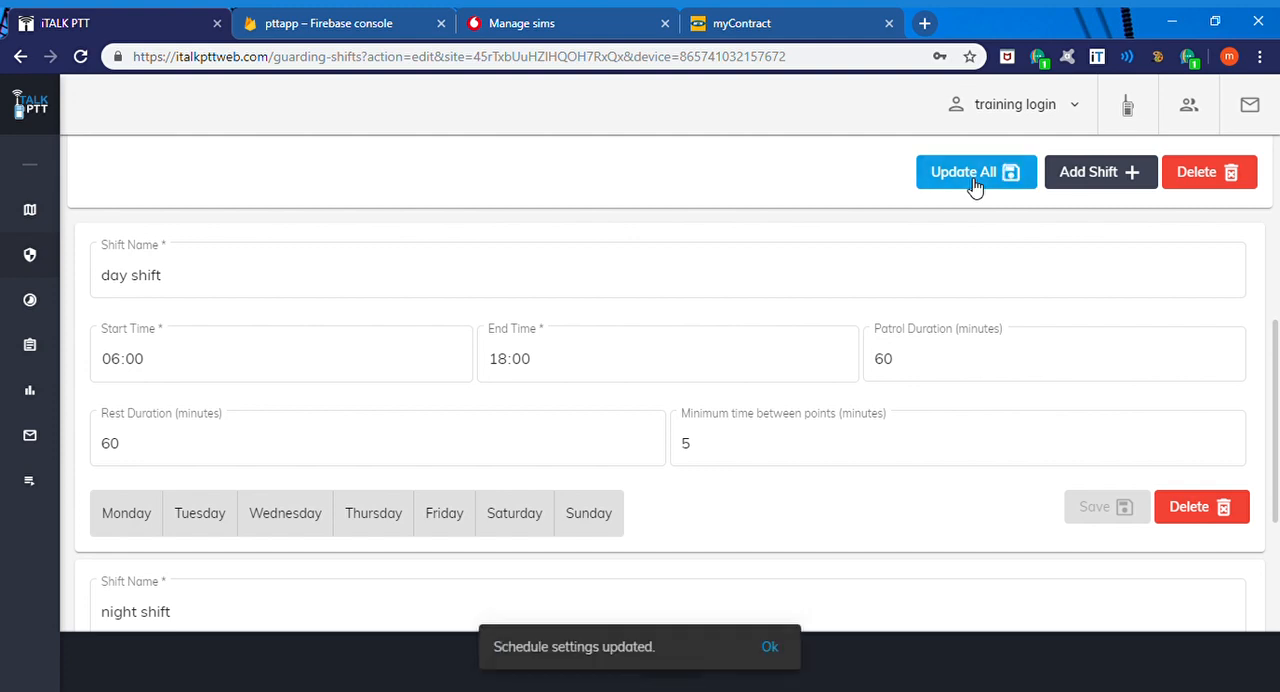
pyautogui.click(786, 645)
pyautogui.scroll(-3, 837, 537)
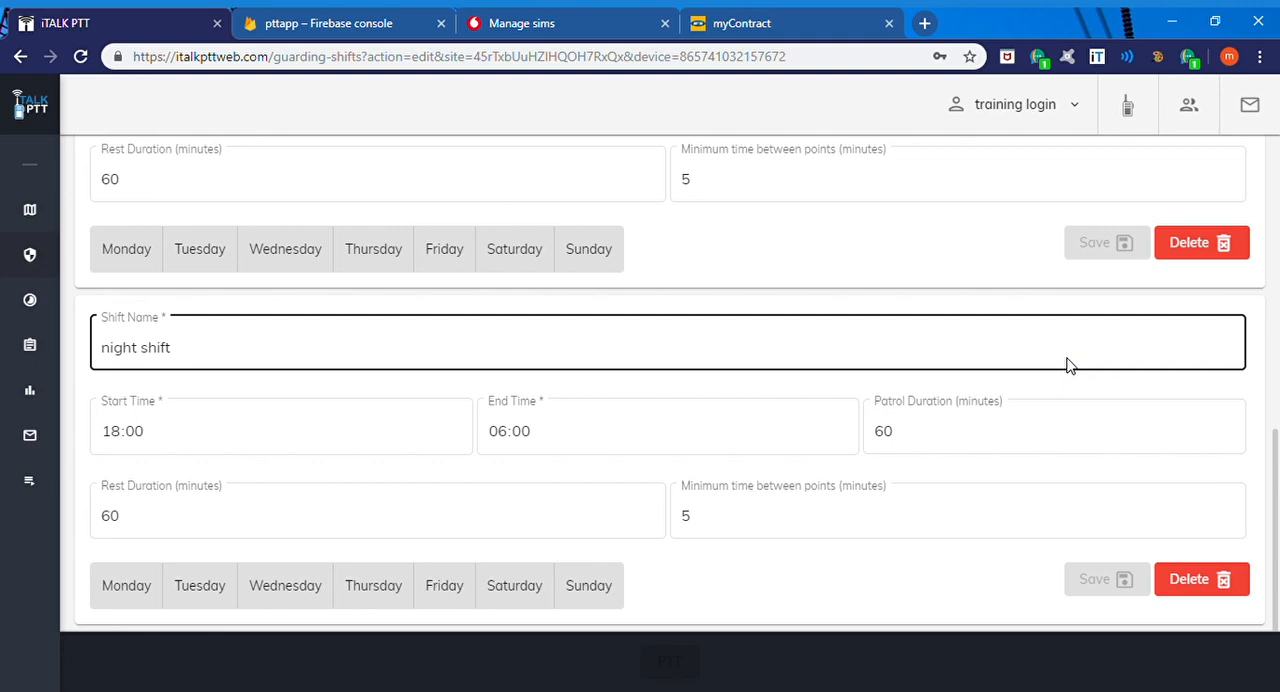
pyautogui.scroll(4, 1043, 357)
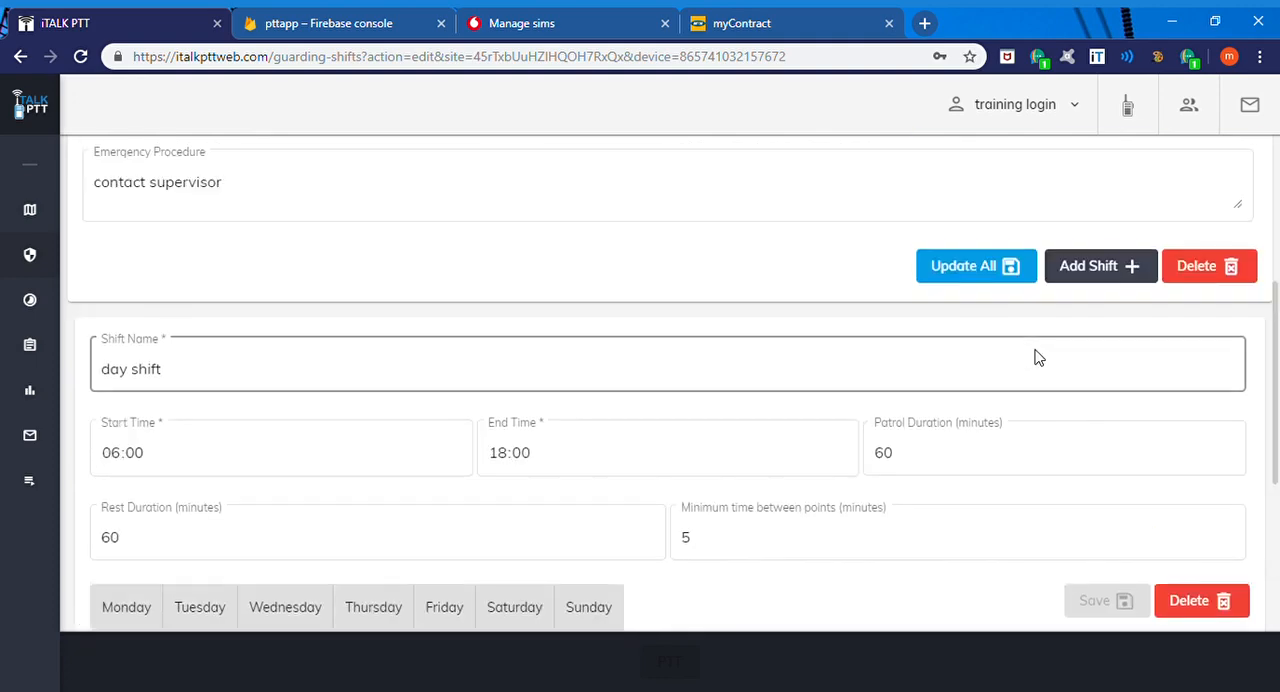
pyautogui.scroll(-2, 1038, 357)
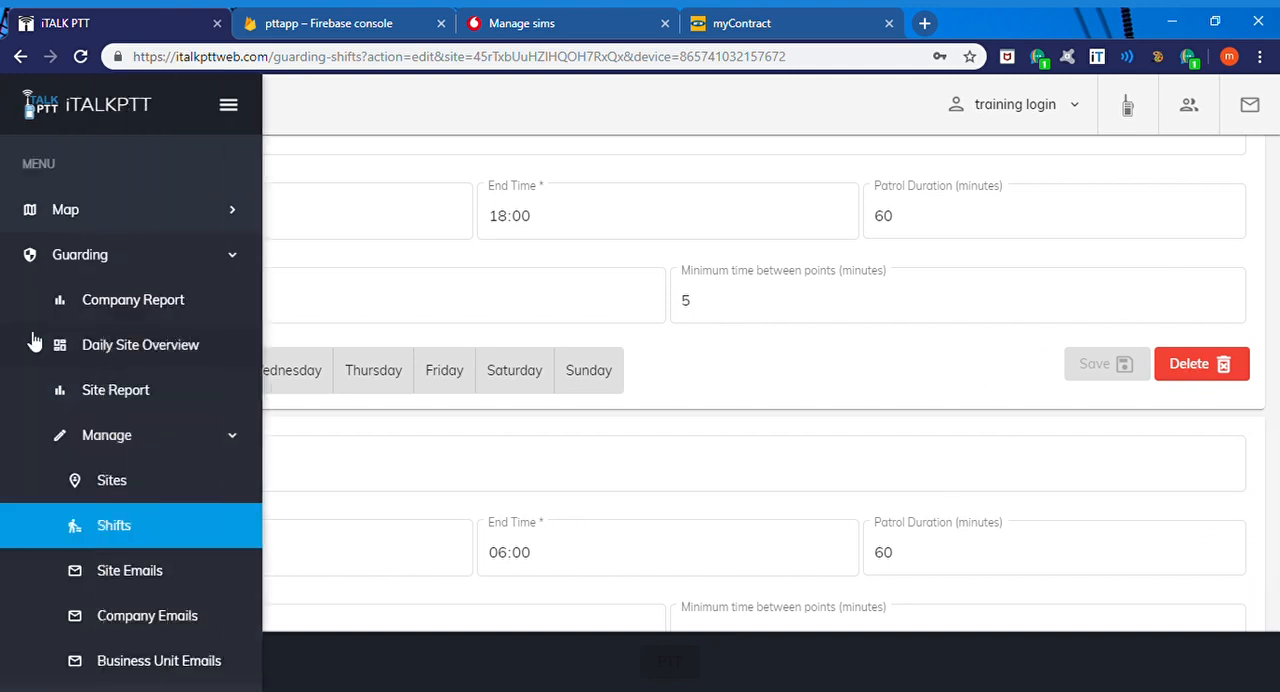
pyautogui.scroll(-1, 530, 368)
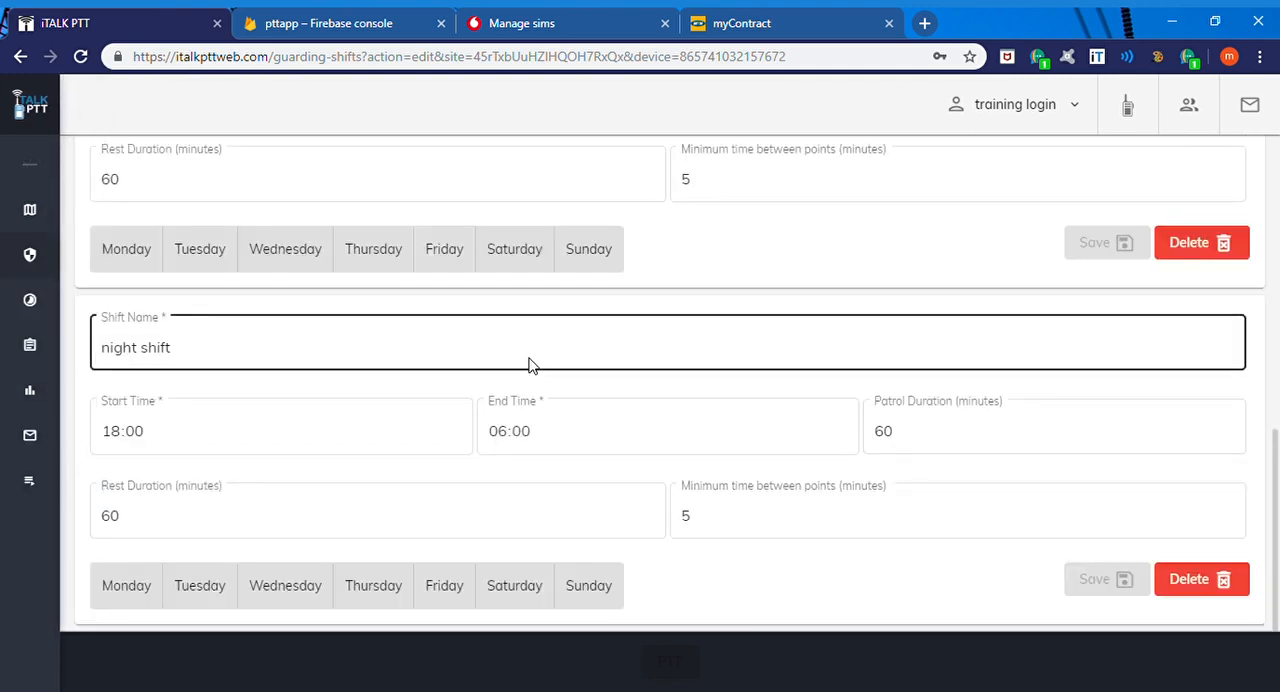
# Step: Open the site report email list of the "test training" site for editing
pyautogui.moveTo(6, 343)
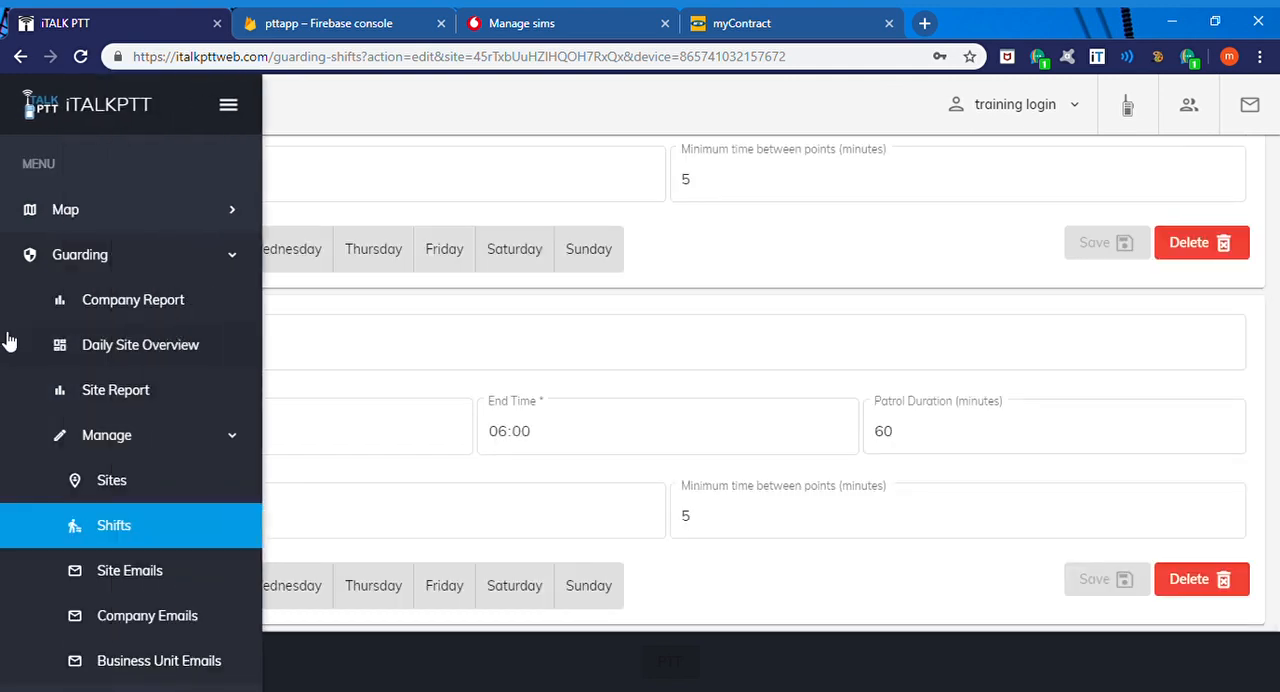
pyautogui.click(129, 576)
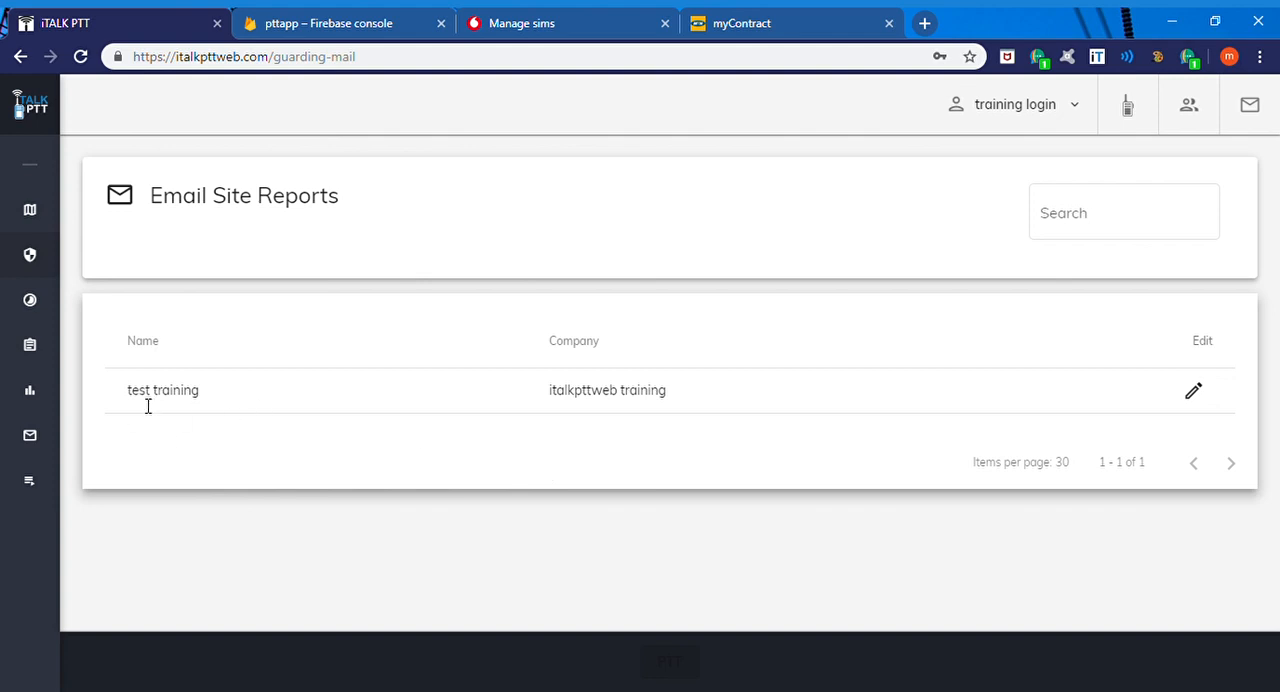
pyautogui.click(1195, 392)
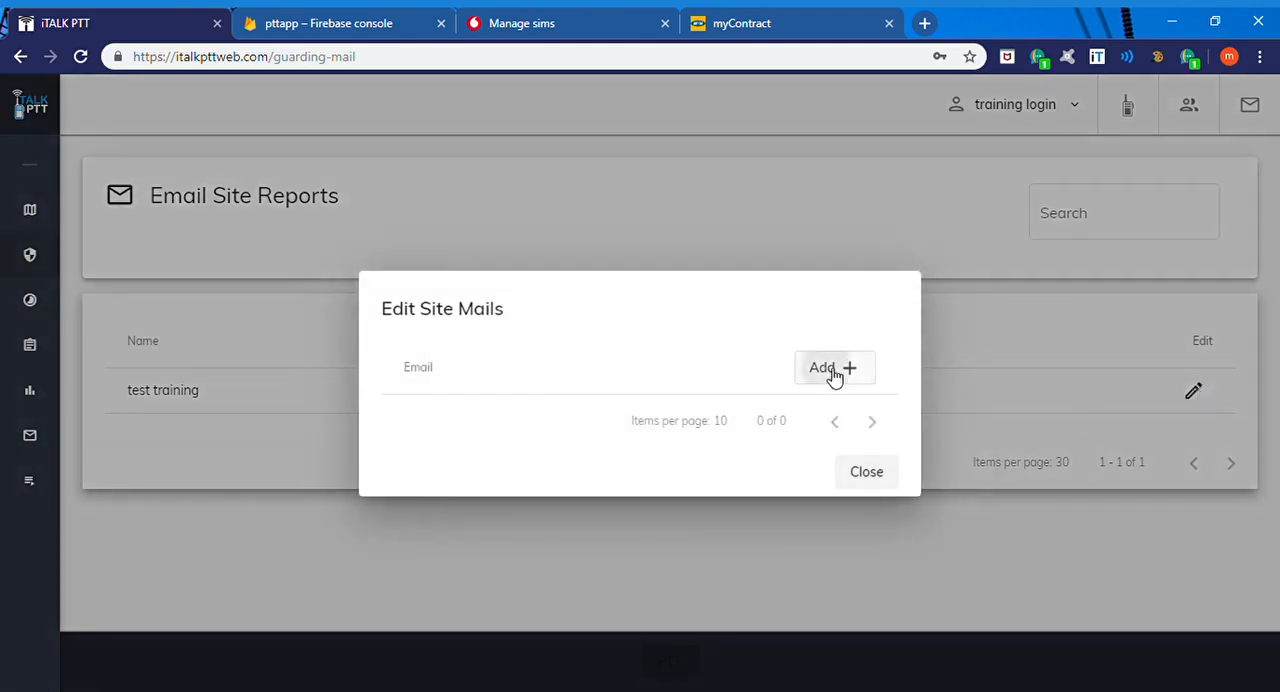
# Step: Add the first recipient's email address to the site's report mails and save it
pyautogui.click(833, 370)
pyautogui.click(633, 392)
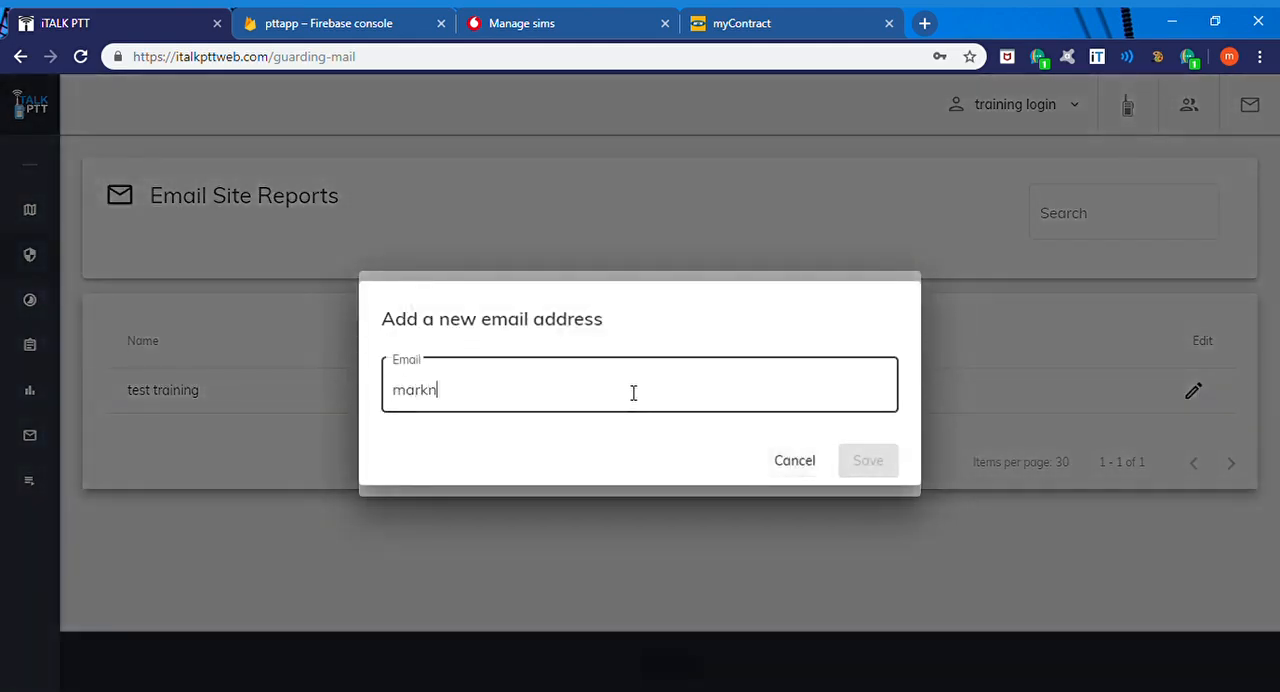
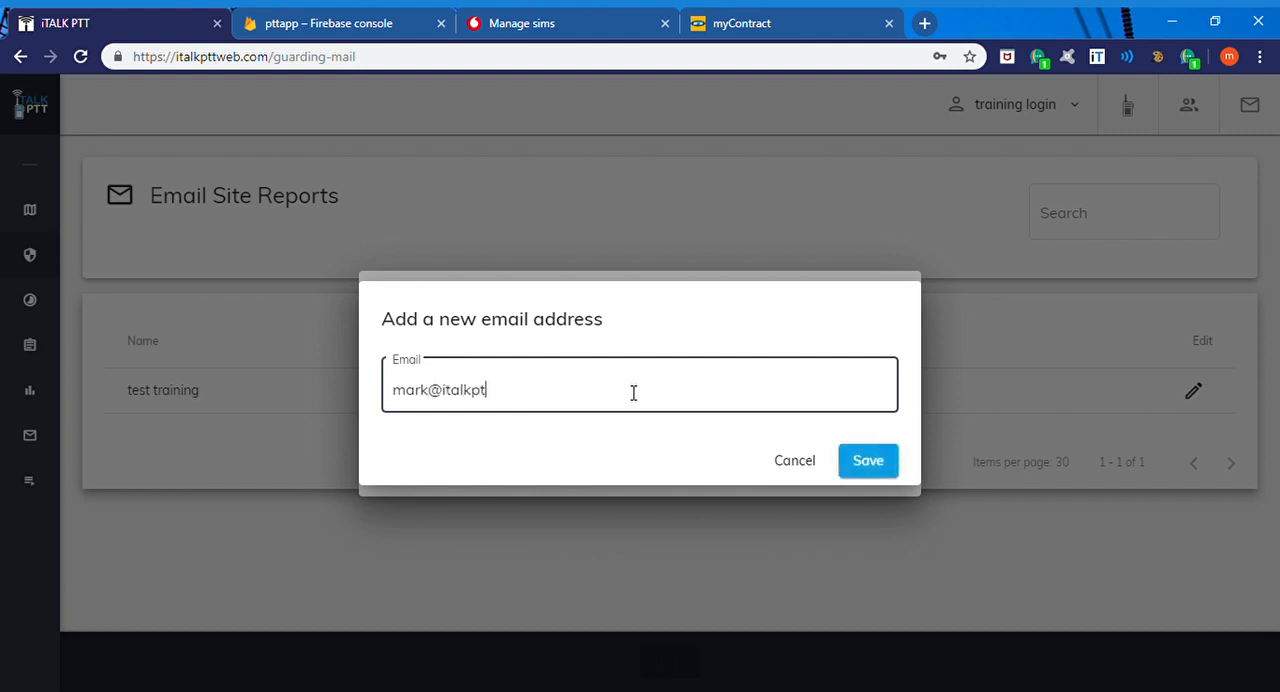
pyautogui.click(886, 467)
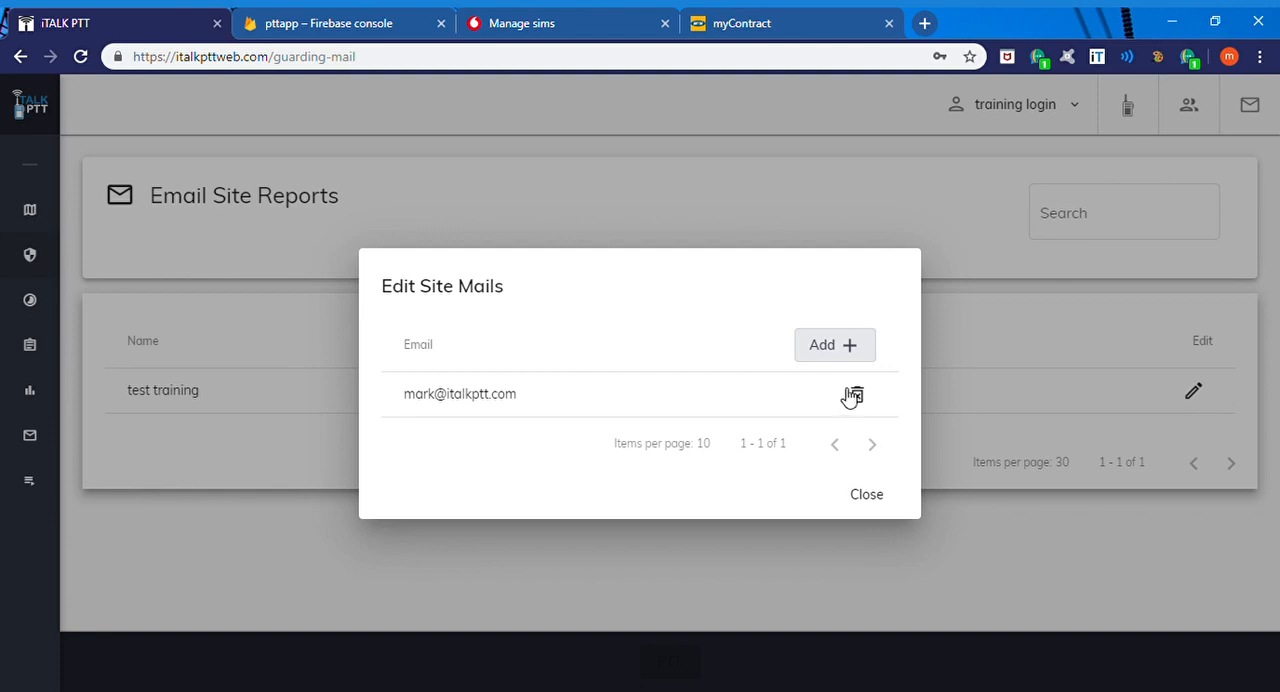
# Step: Add the support email address as a second recipient of the site's report mails, save it and close the list
pyautogui.click(832, 346)
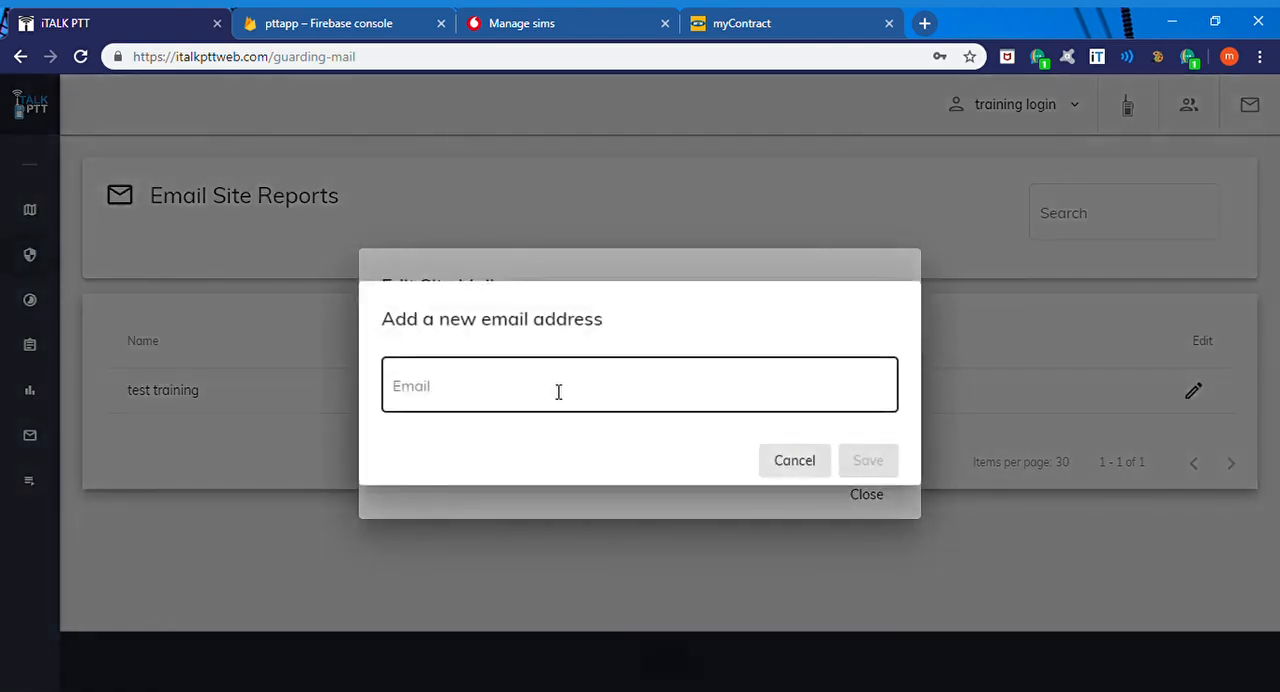
pyautogui.click(558, 390)
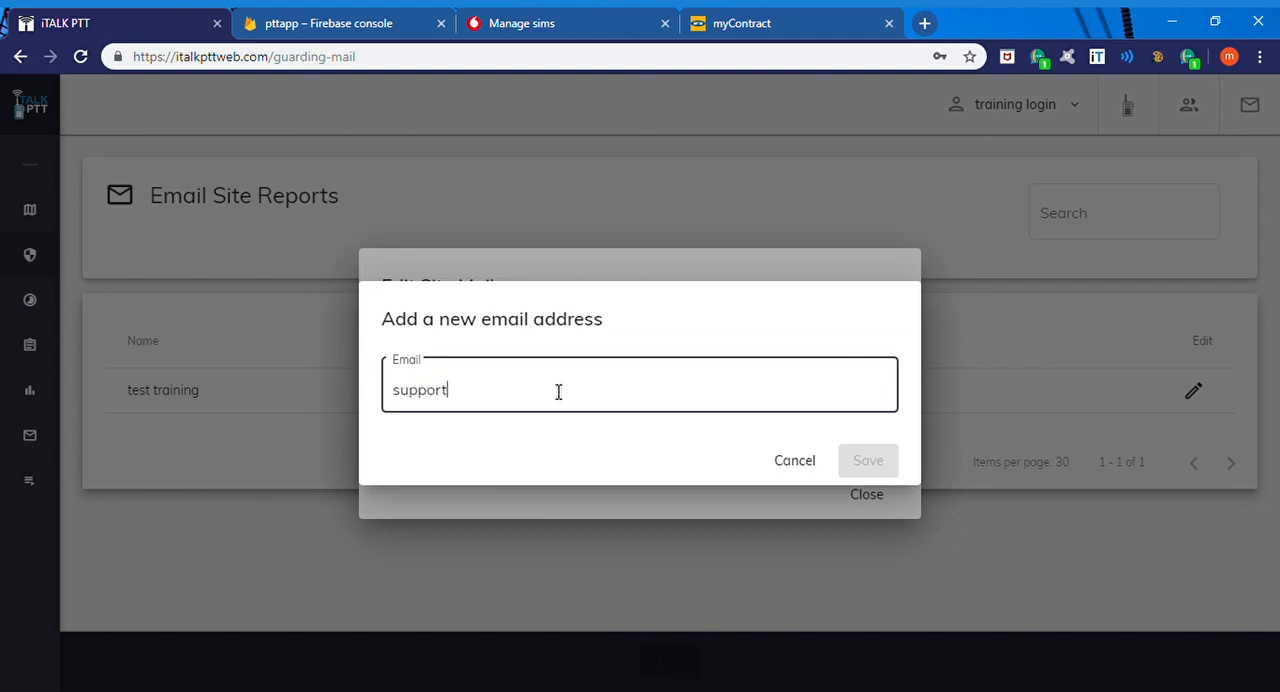
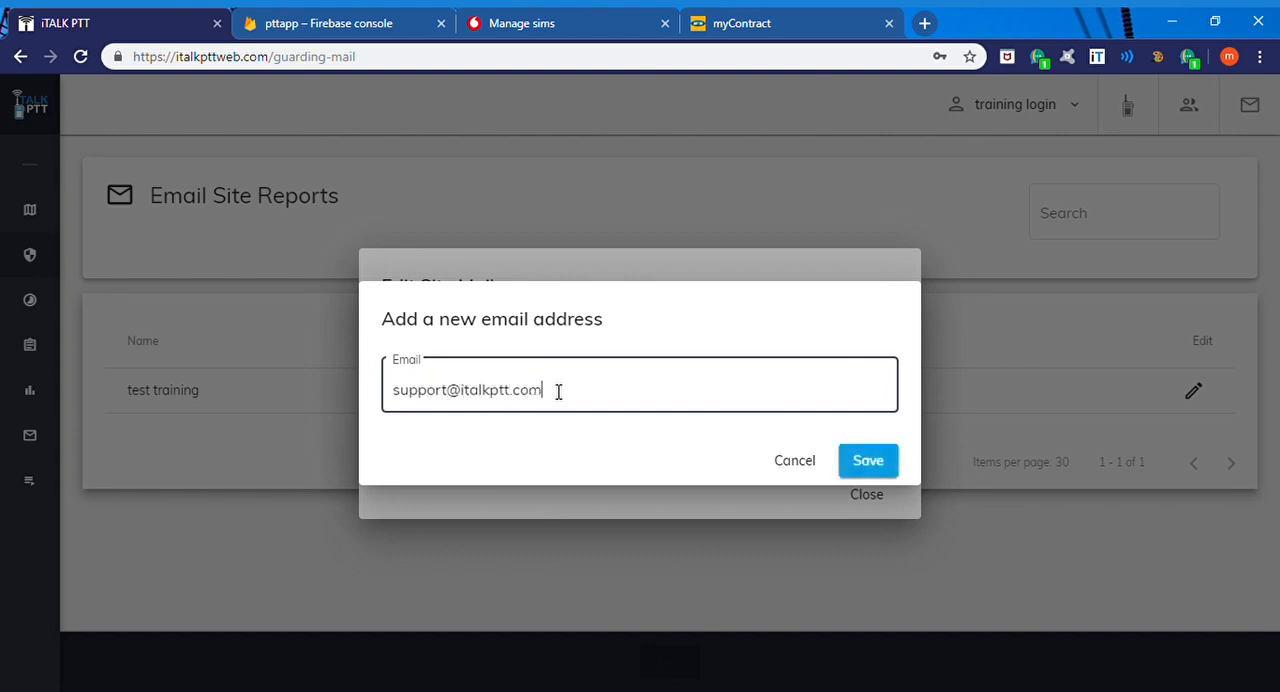
pyautogui.click(868, 466)
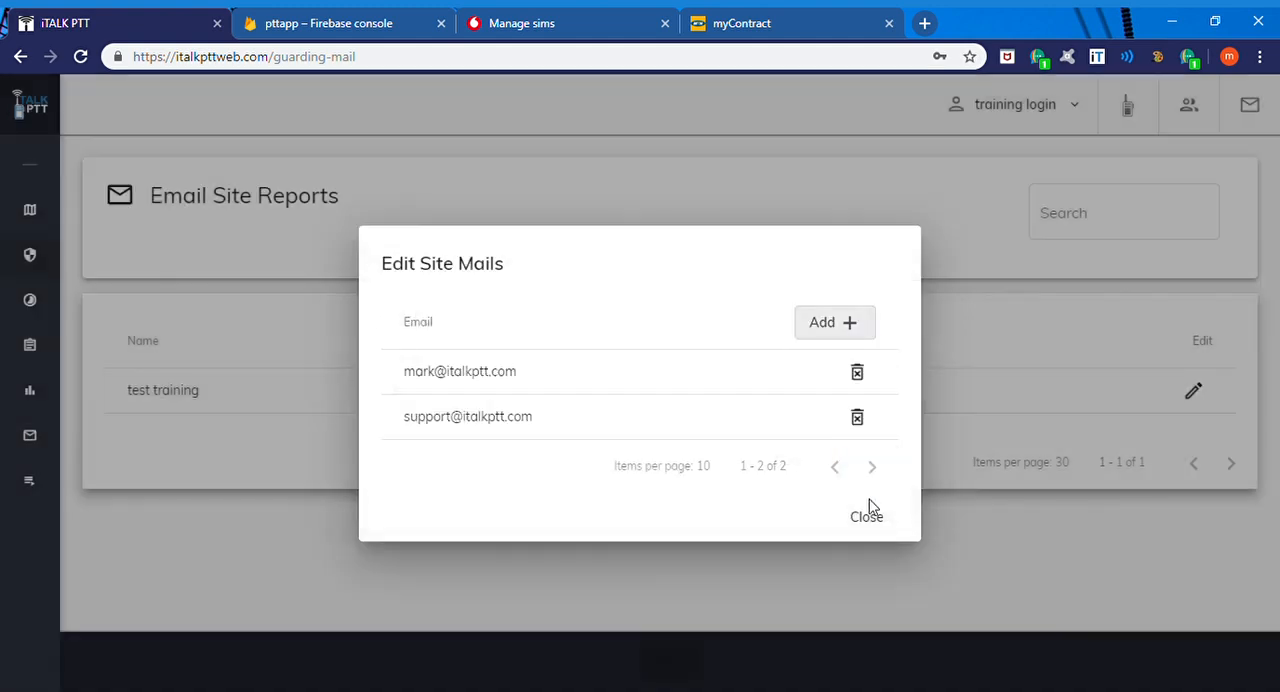
pyautogui.click(868, 517)
# Step: Open the company report email list of "italkpttweb training" for editing
pyautogui.moveTo(8, 365)
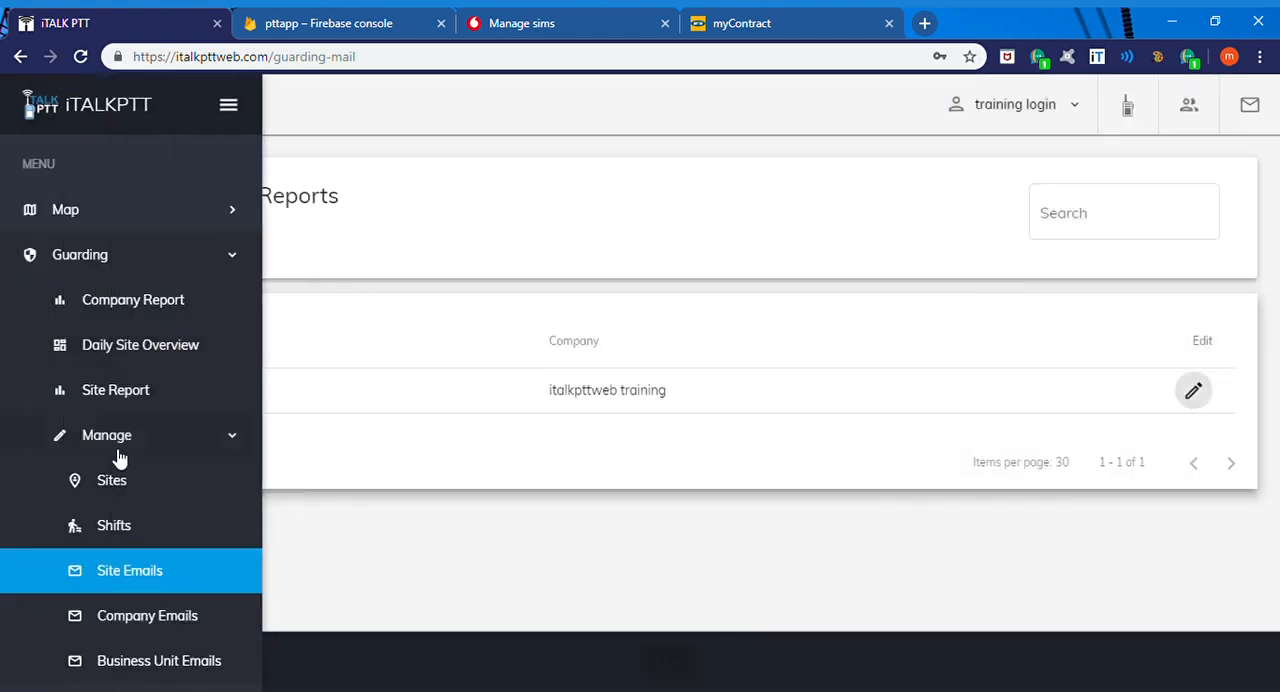
pyautogui.click(132, 618)
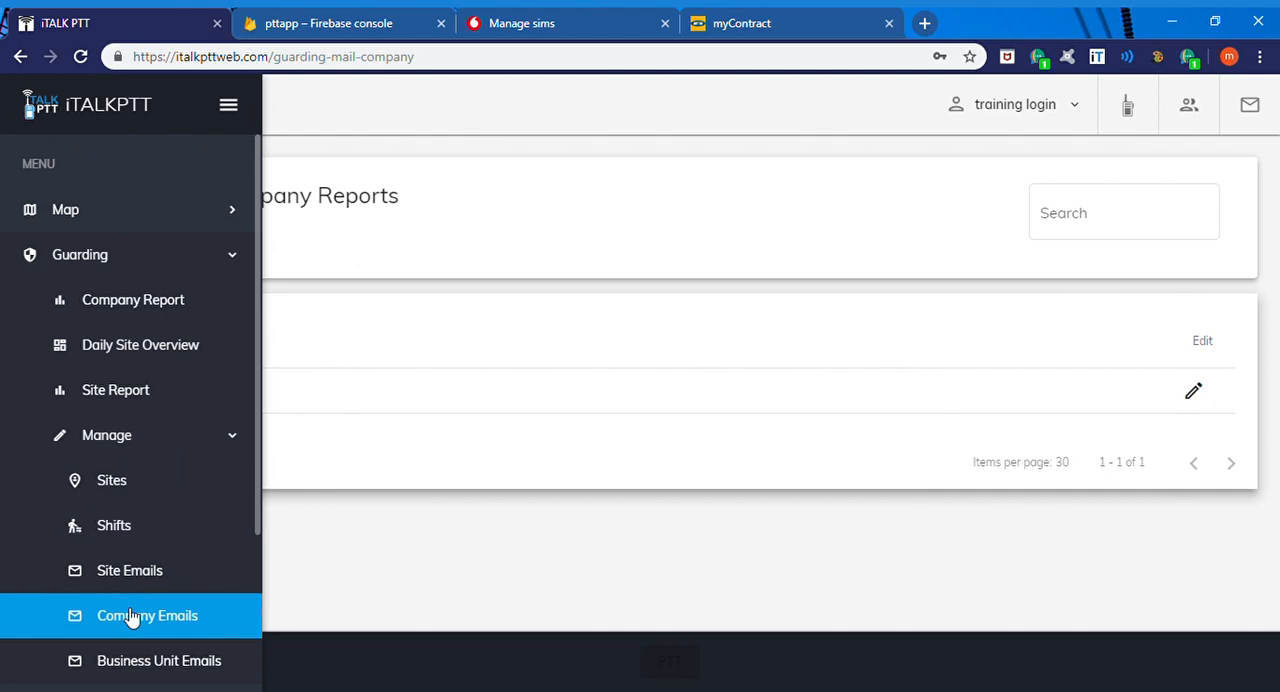
pyautogui.click(1204, 394)
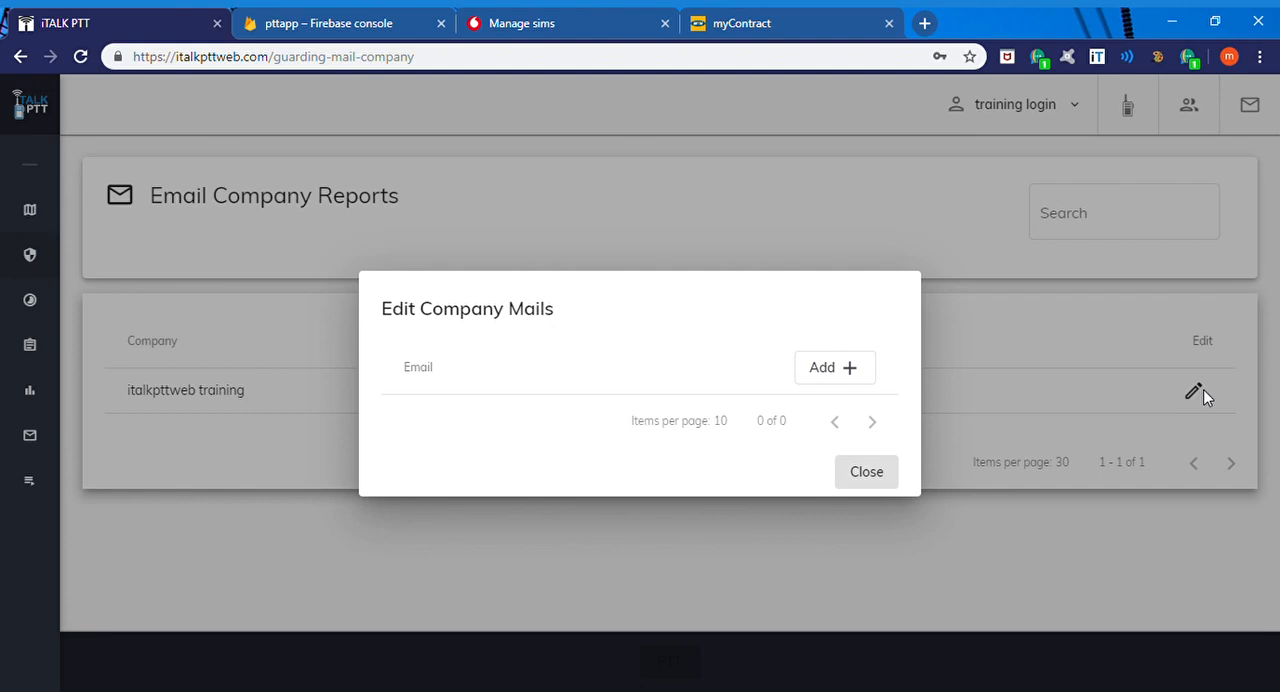
# Step: Add the recipient's email address to the company report mails of "italkpttweb training", save it and close the list
pyautogui.click(835, 370)
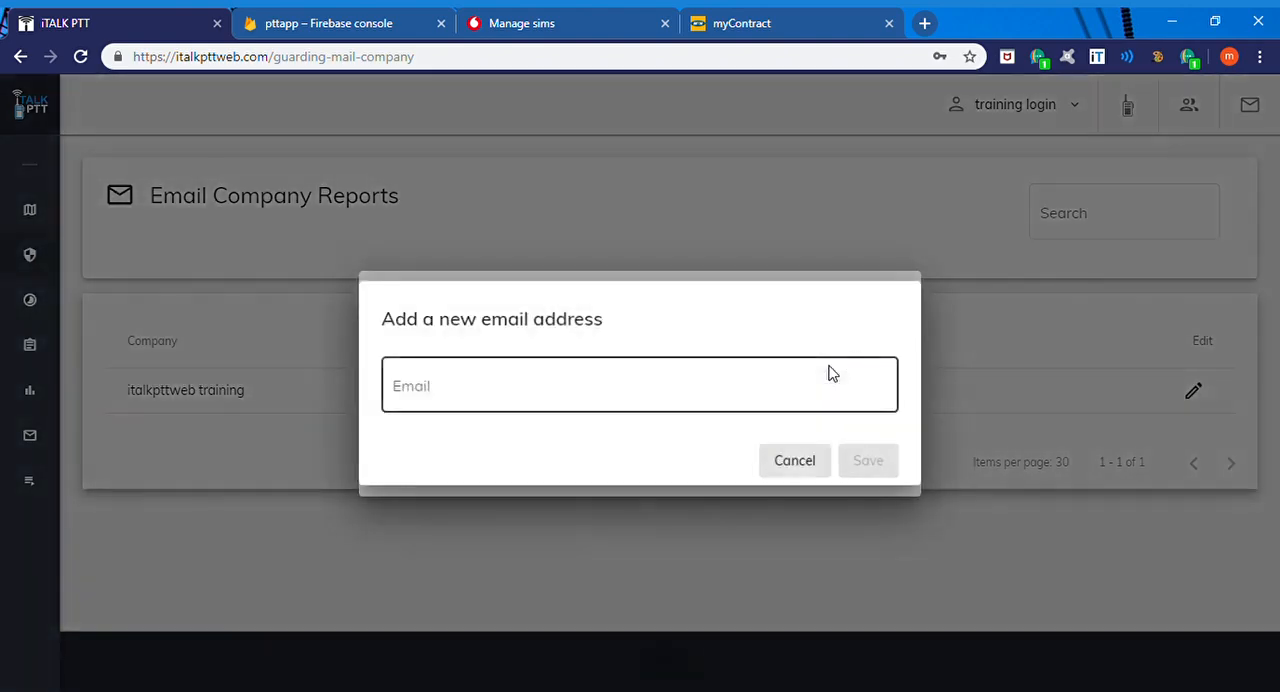
pyautogui.click(660, 392)
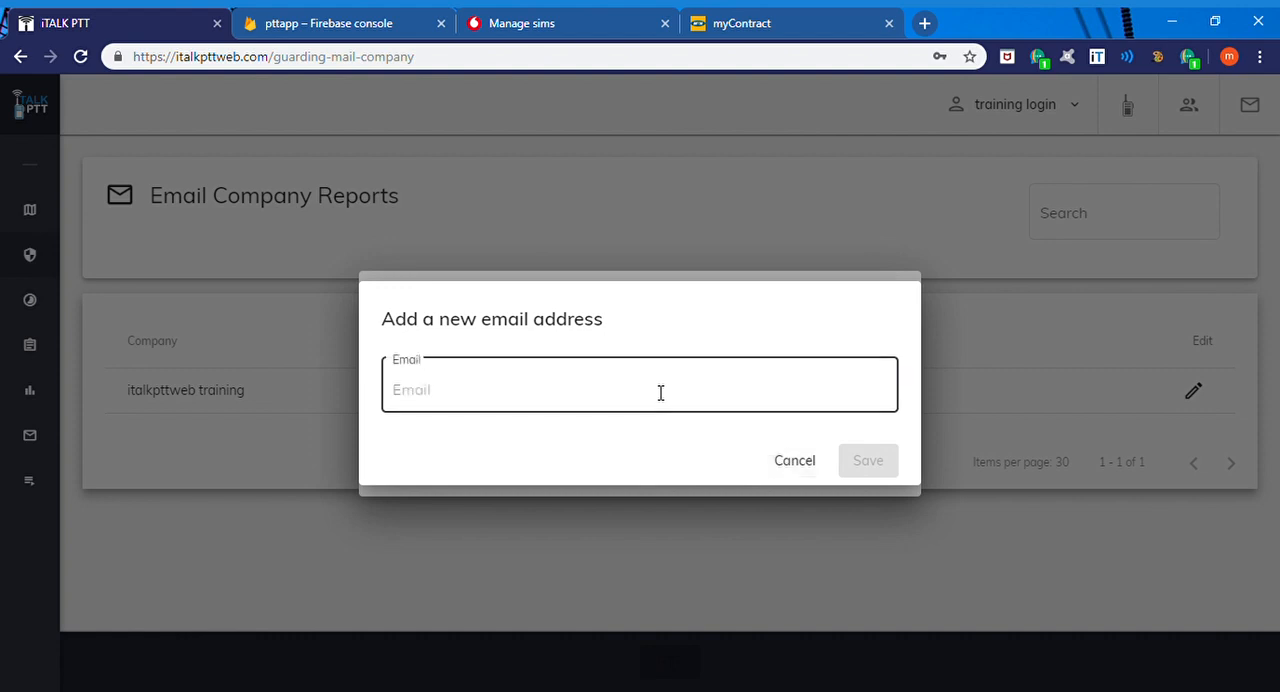
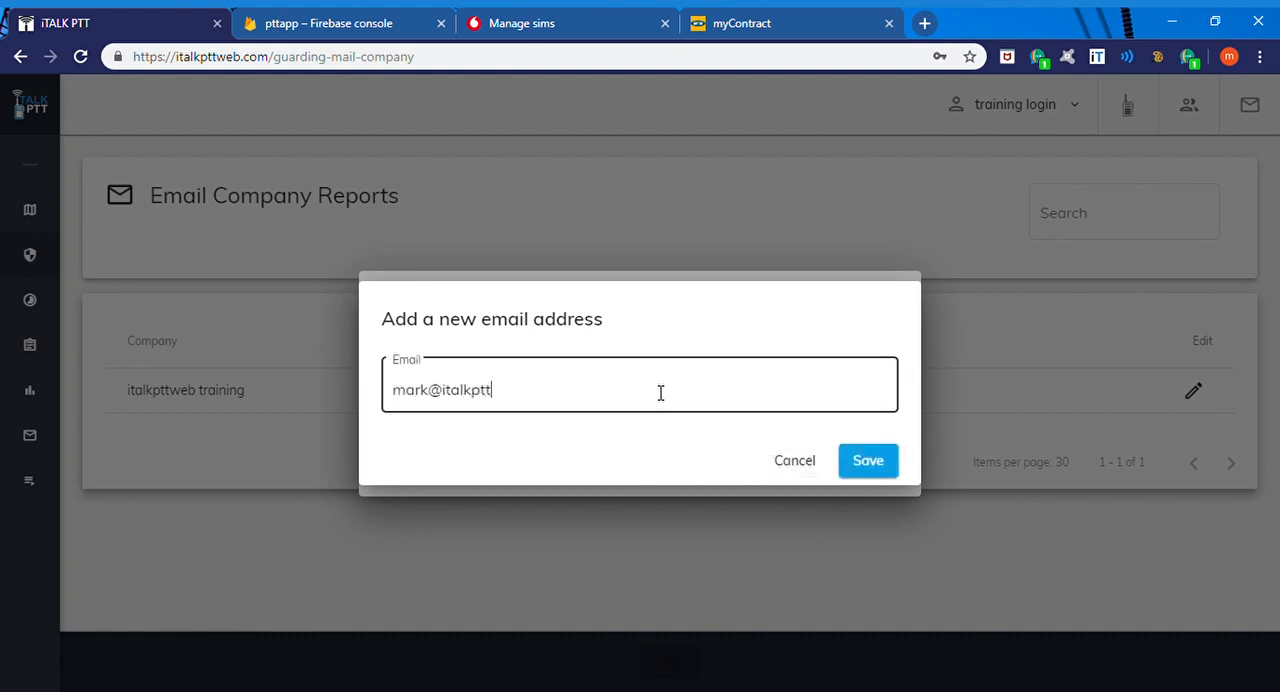
pyautogui.click(858, 462)
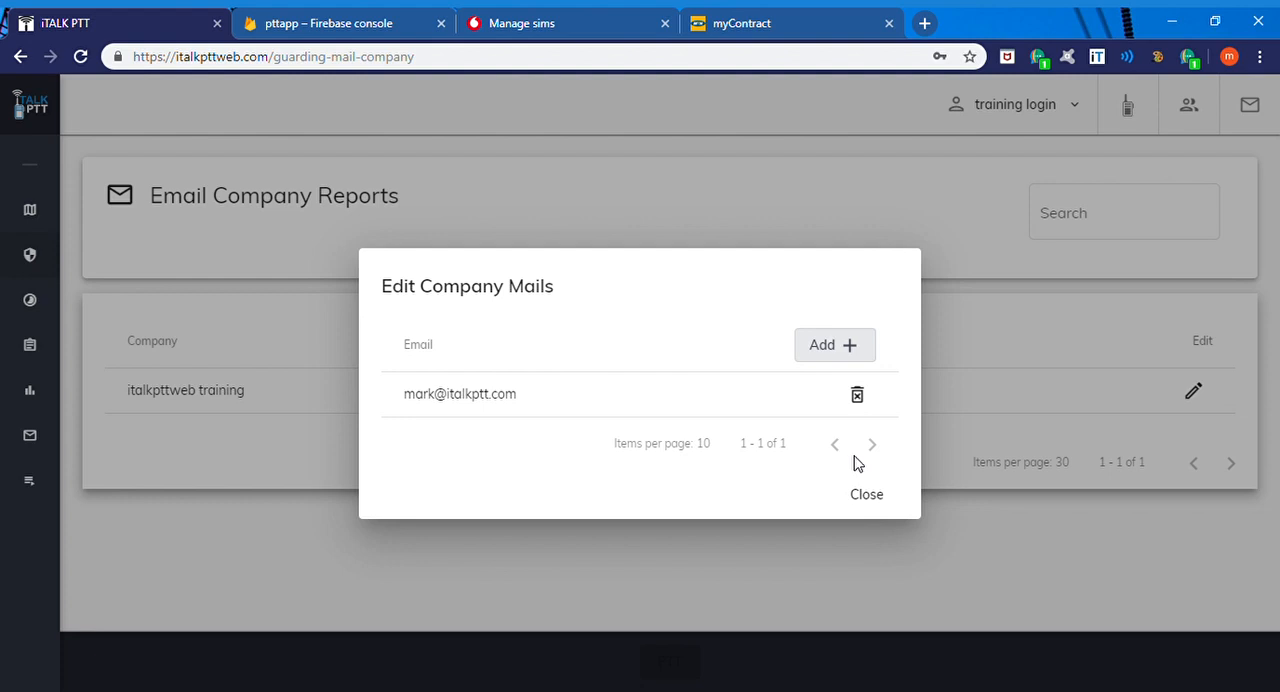
pyautogui.click(863, 492)
# Step: Open the email settings for business unit reports in the guarding management section
pyautogui.moveTo(9, 377)
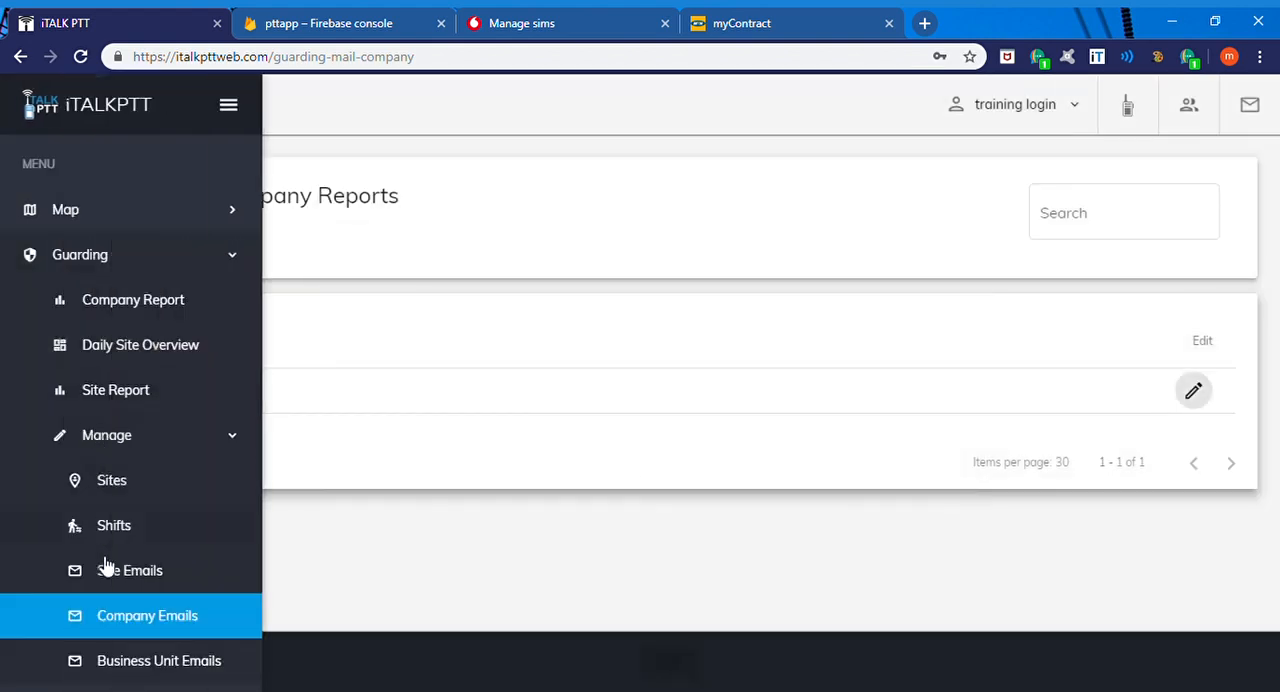
pyautogui.click(118, 666)
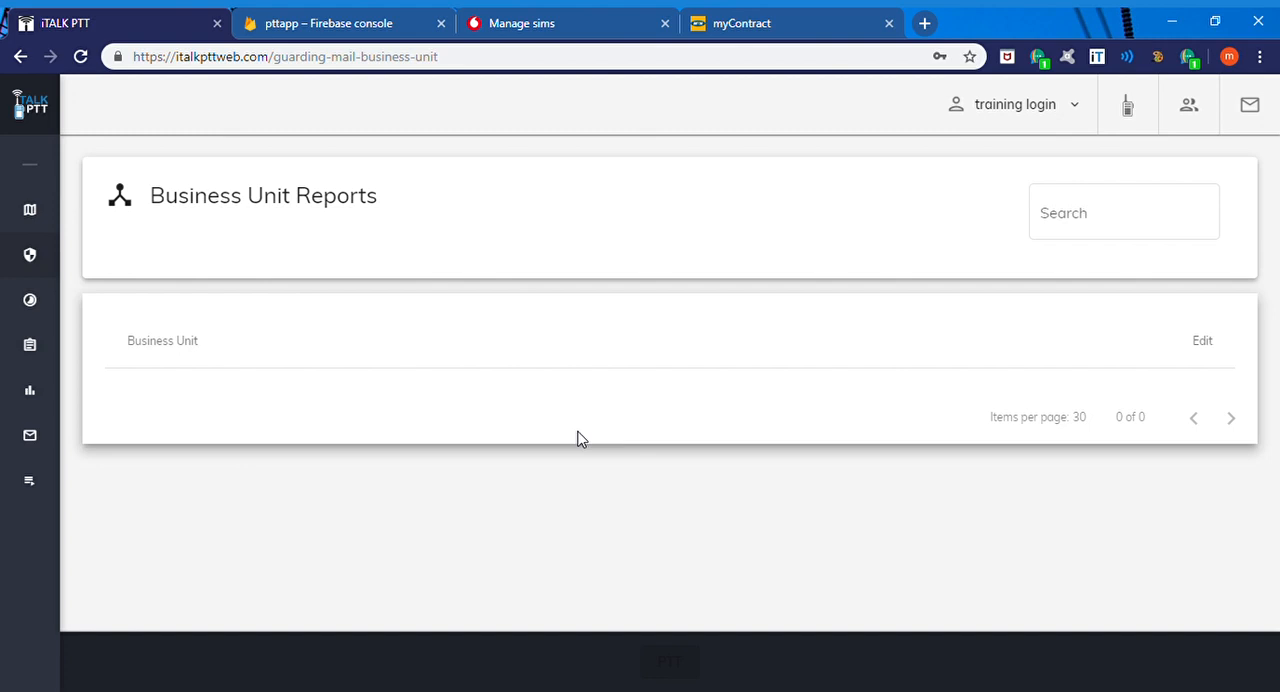
pyautogui.moveTo(14, 443)
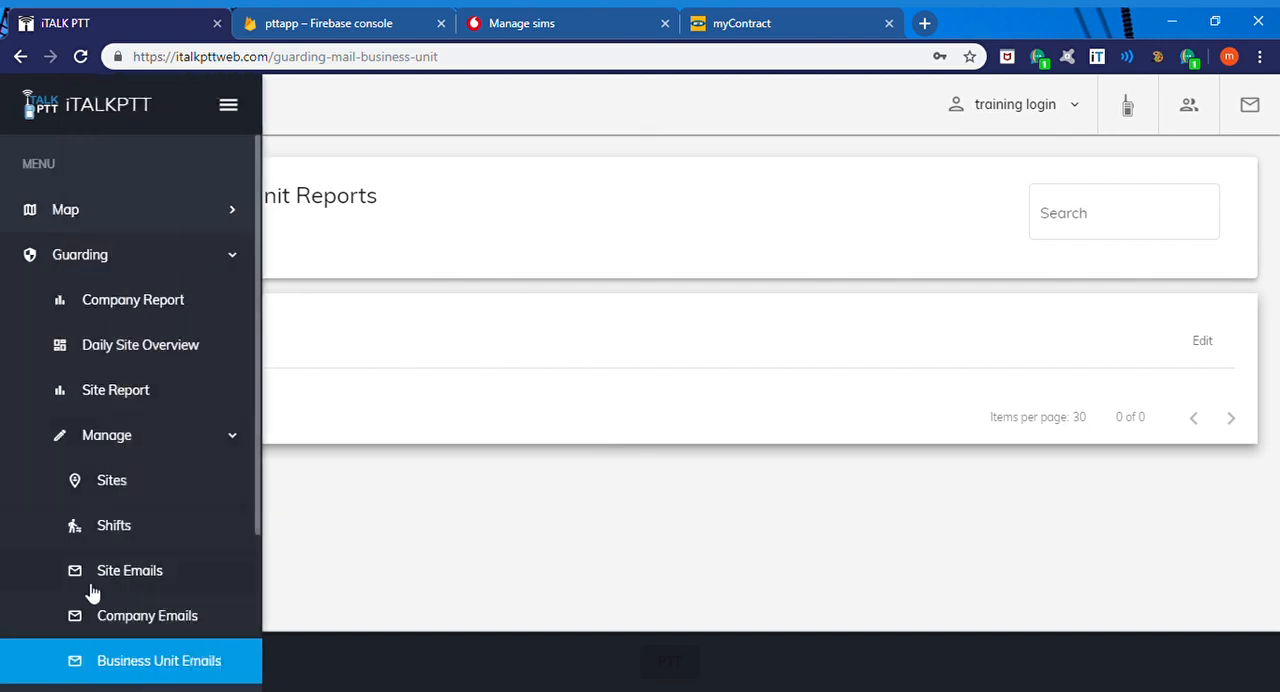
pyautogui.scroll(-2, 90, 590)
pyautogui.scroll(2, 91, 593)
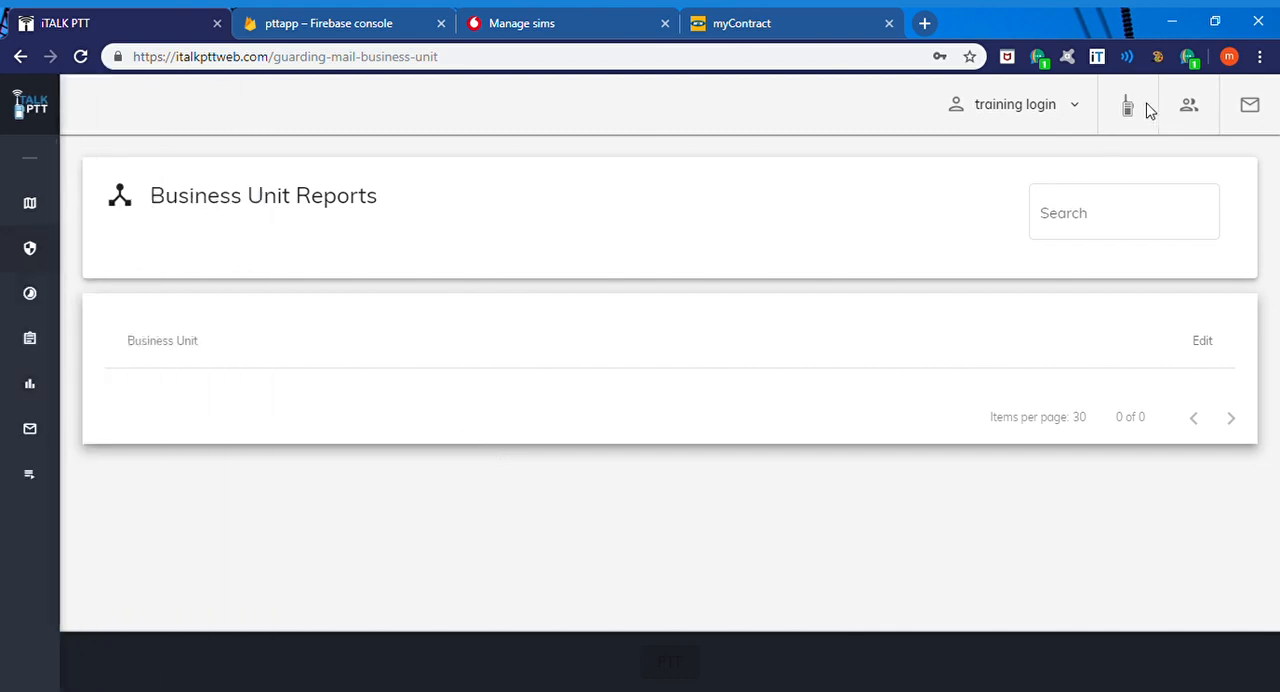
pyautogui.moveTo(9, 351)
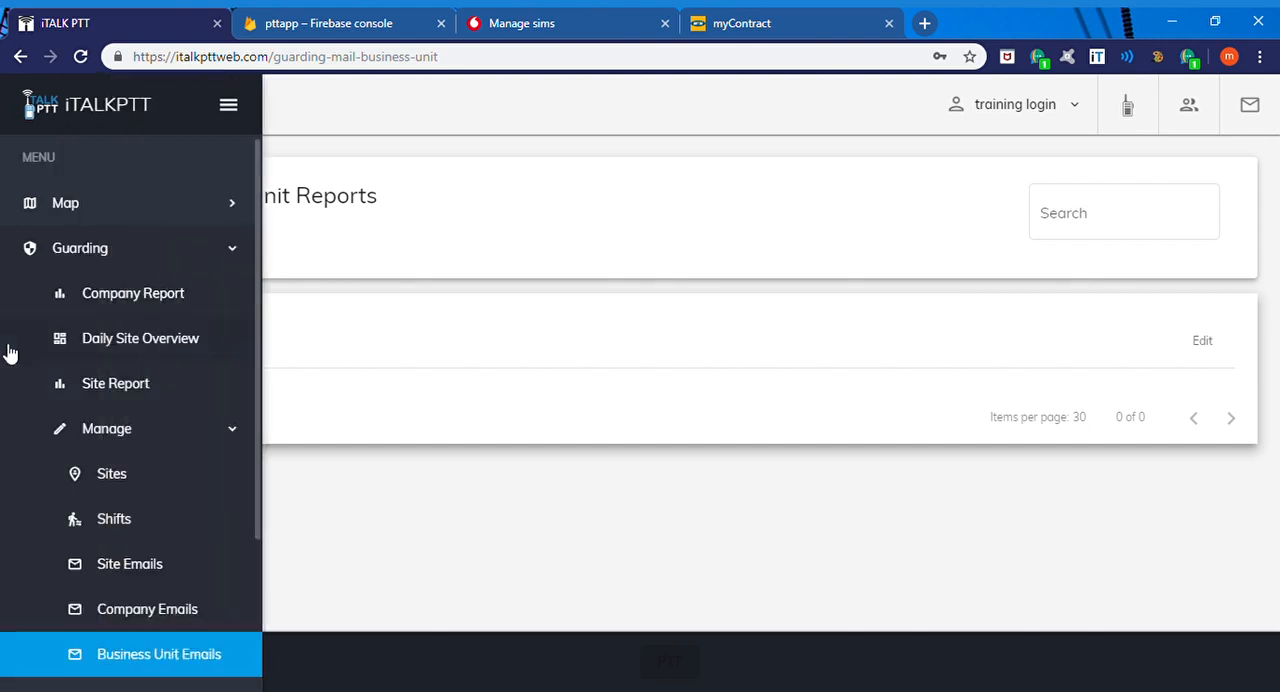
pyautogui.scroll(-2, 175, 537)
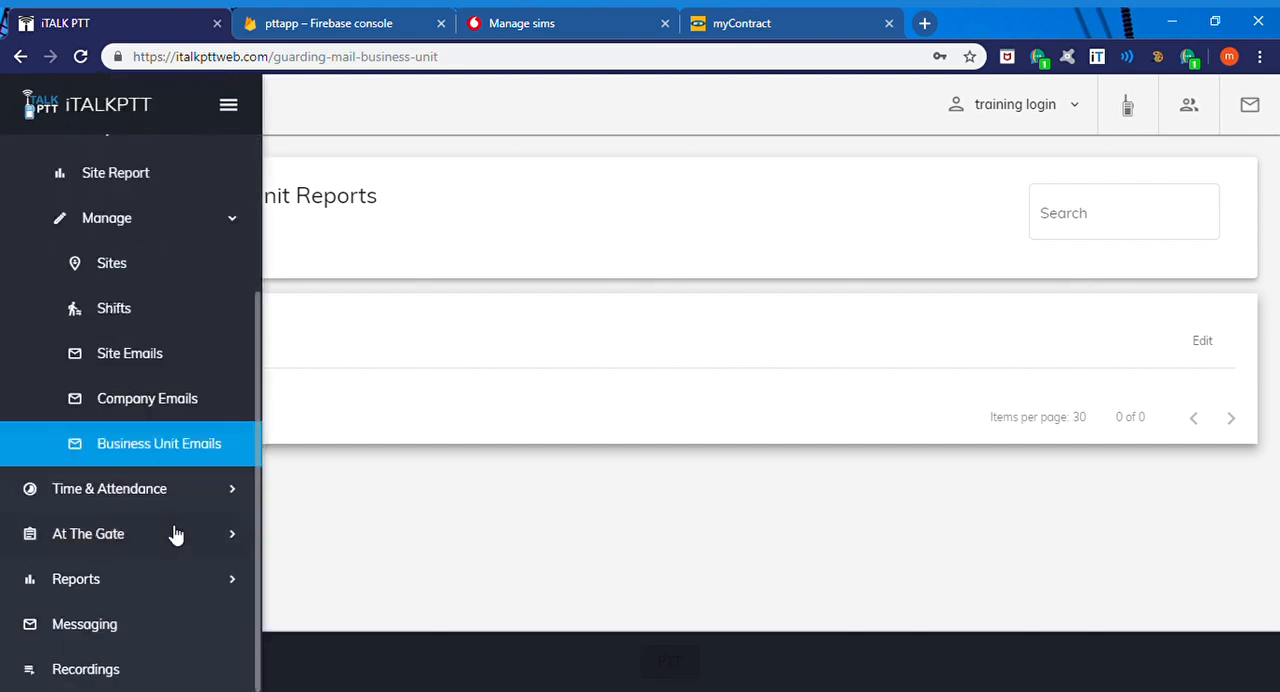
pyautogui.scroll(2, 175, 537)
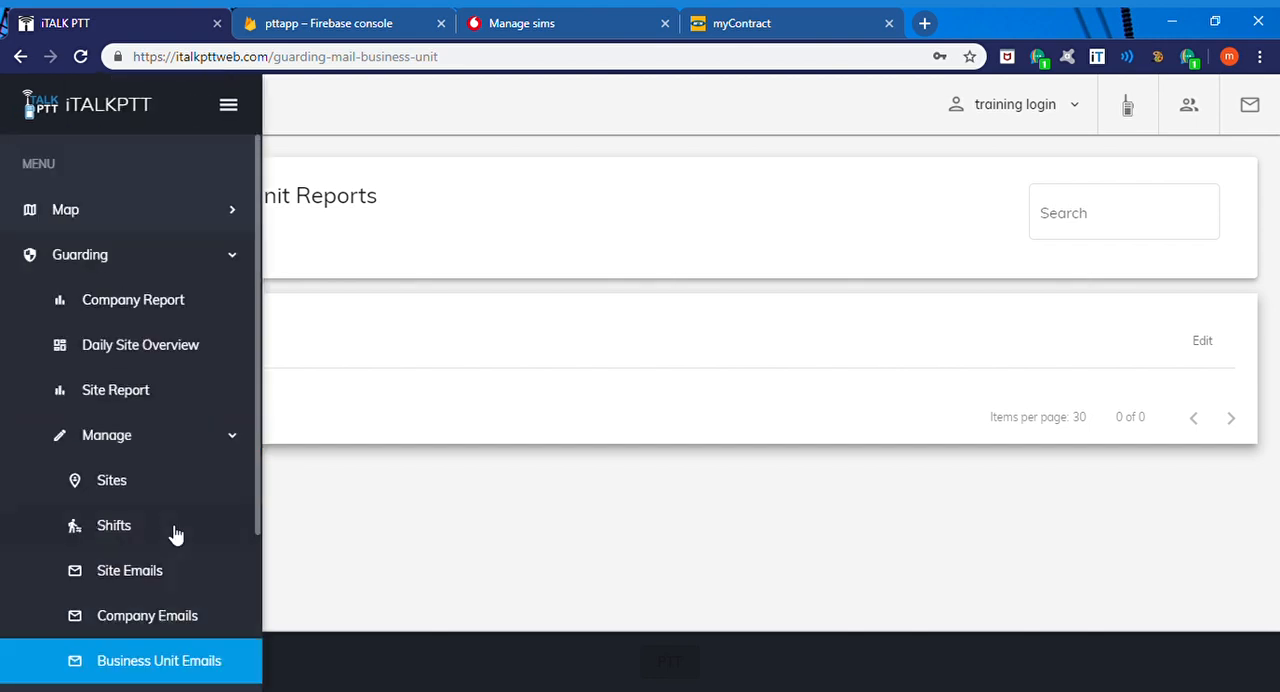